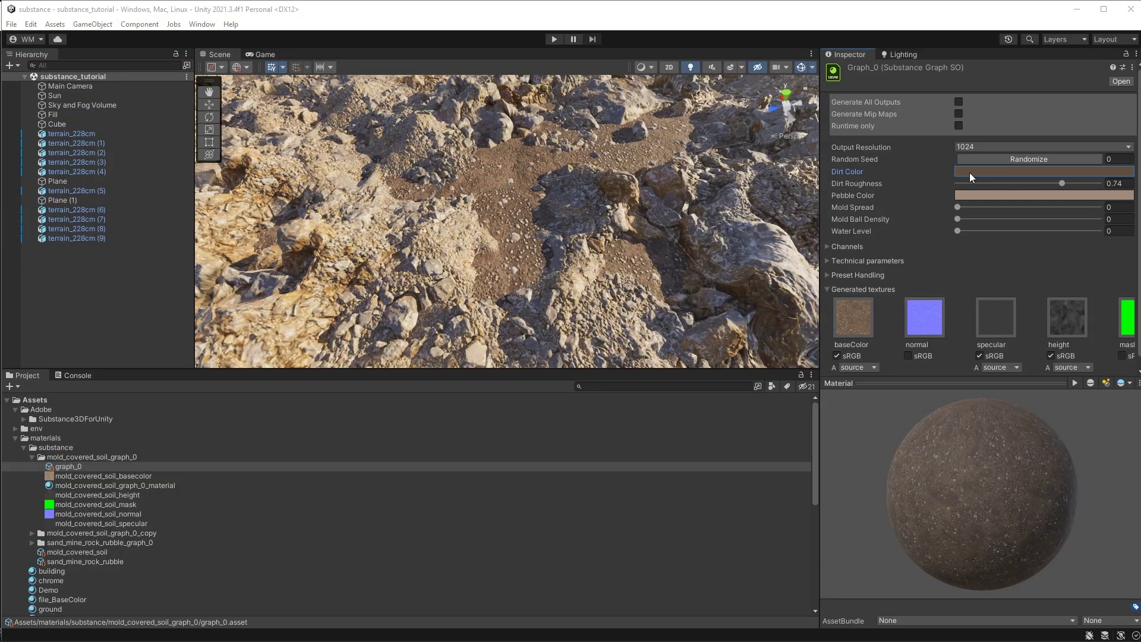
Lighten the soil graph's Dirt Color to 806C5A.
click(960, 173)
drag(1019, 276, 1018, 266)
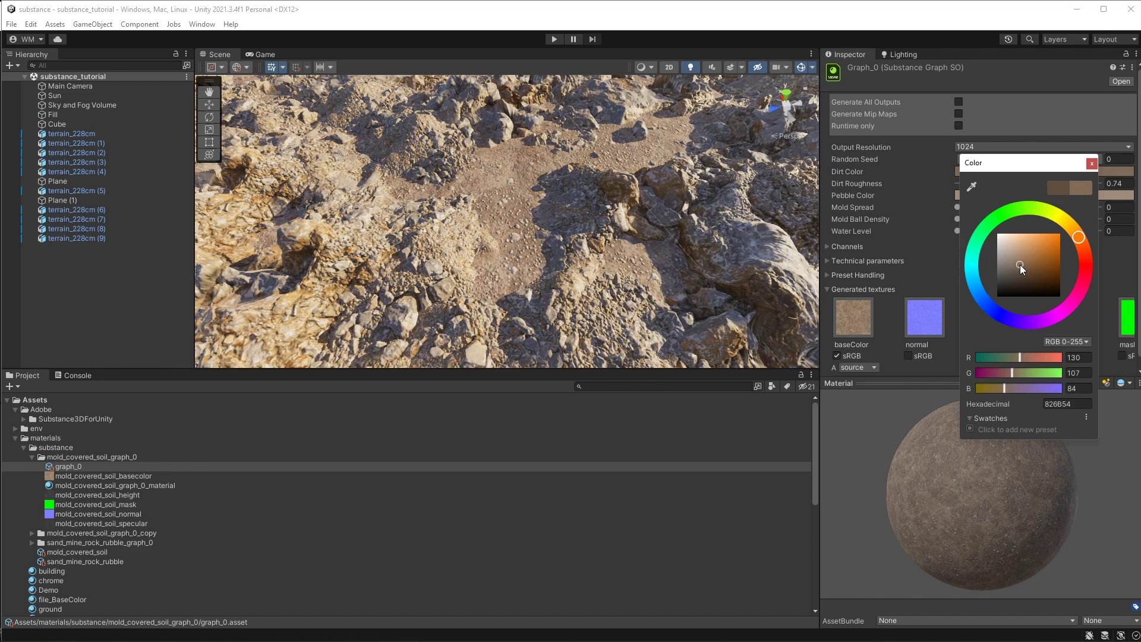
click(1092, 164)
Add water to the soil: Water Level up to 0.387 then eased back, Water Opacity 0.664.
drag(958, 232, 1058, 269)
right_drag(772, 238, 808, 228)
drag(1067, 231, 1023, 236)
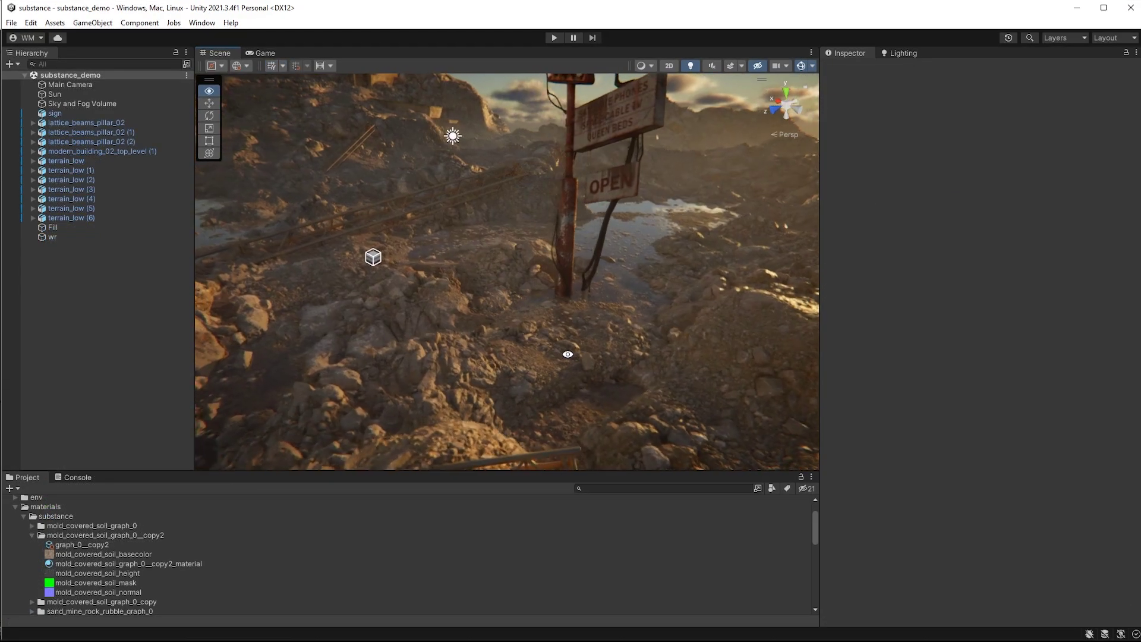
right_drag(565, 356, 652, 351)
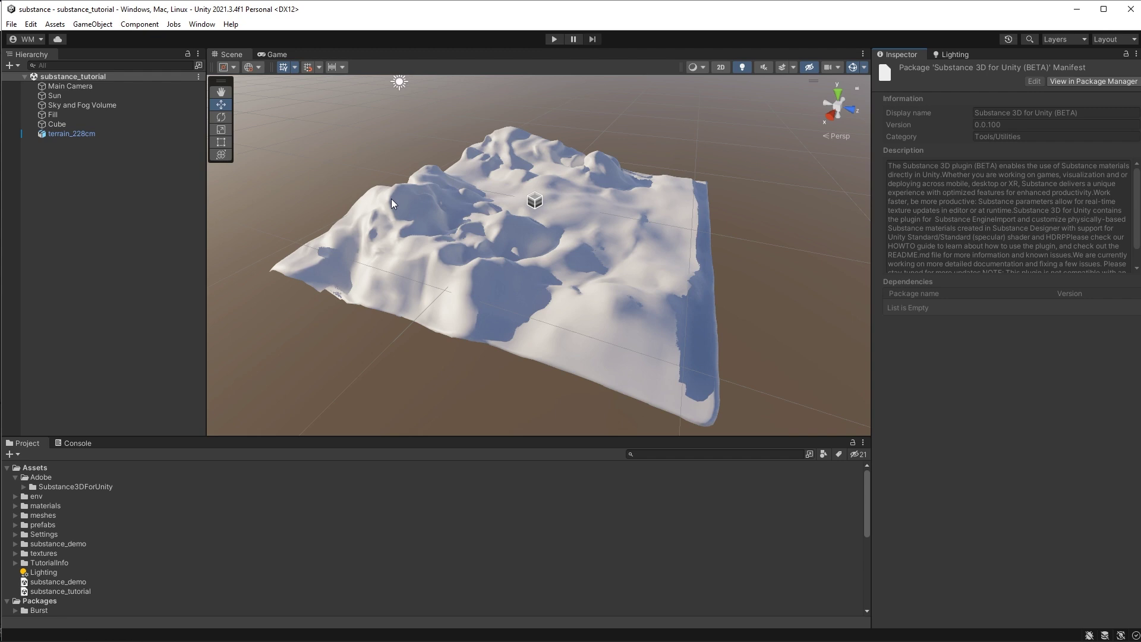
click(202, 24)
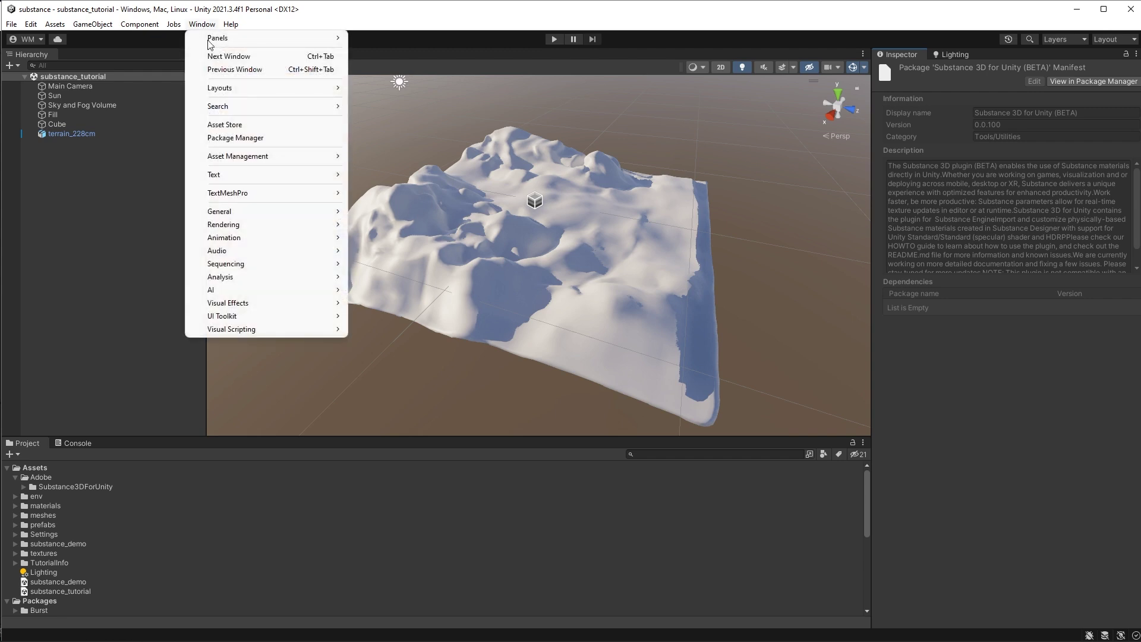
click(236, 137)
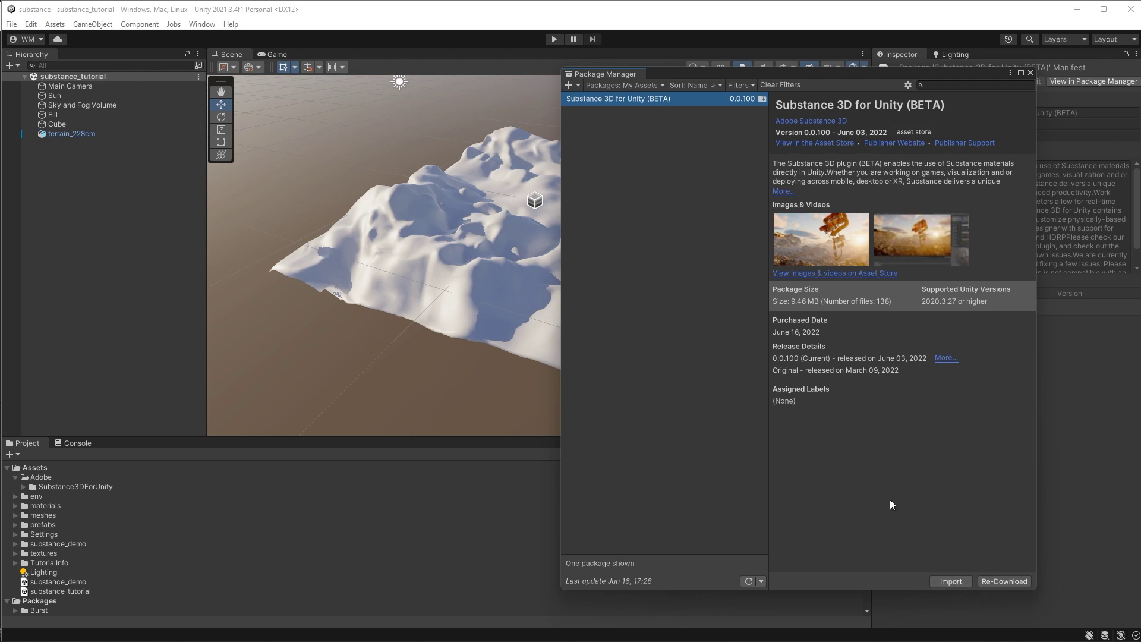
click(1030, 72)
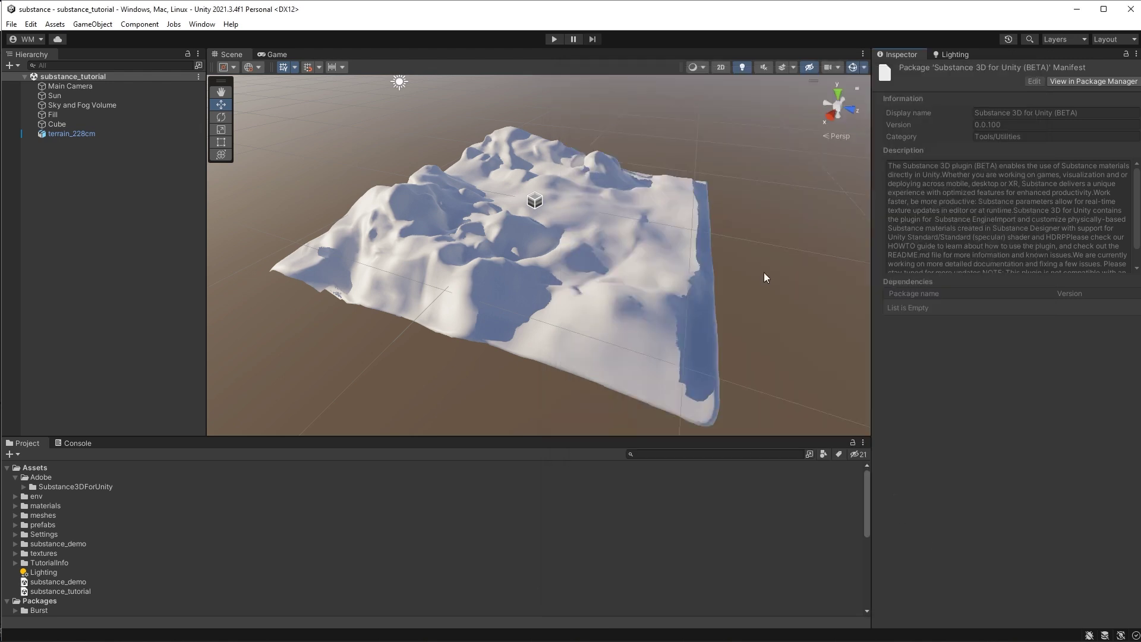
click(102, 487)
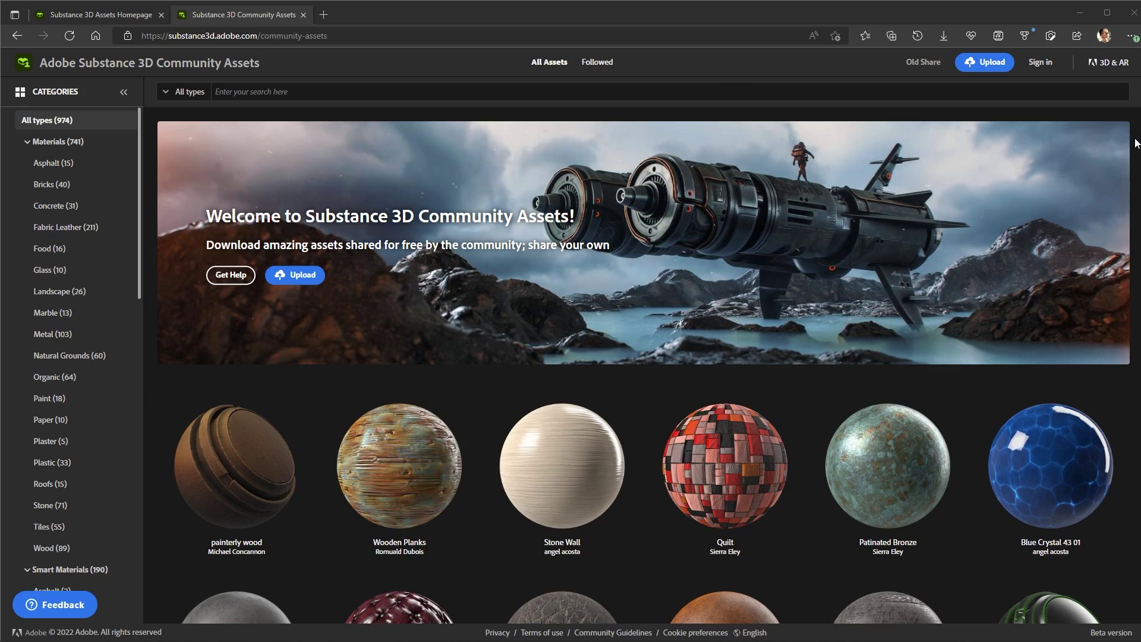
Scroll through the free Community Assets grid, then return to the Substance 3D Assets homepage.
scroll(1134, 143, down, 9)
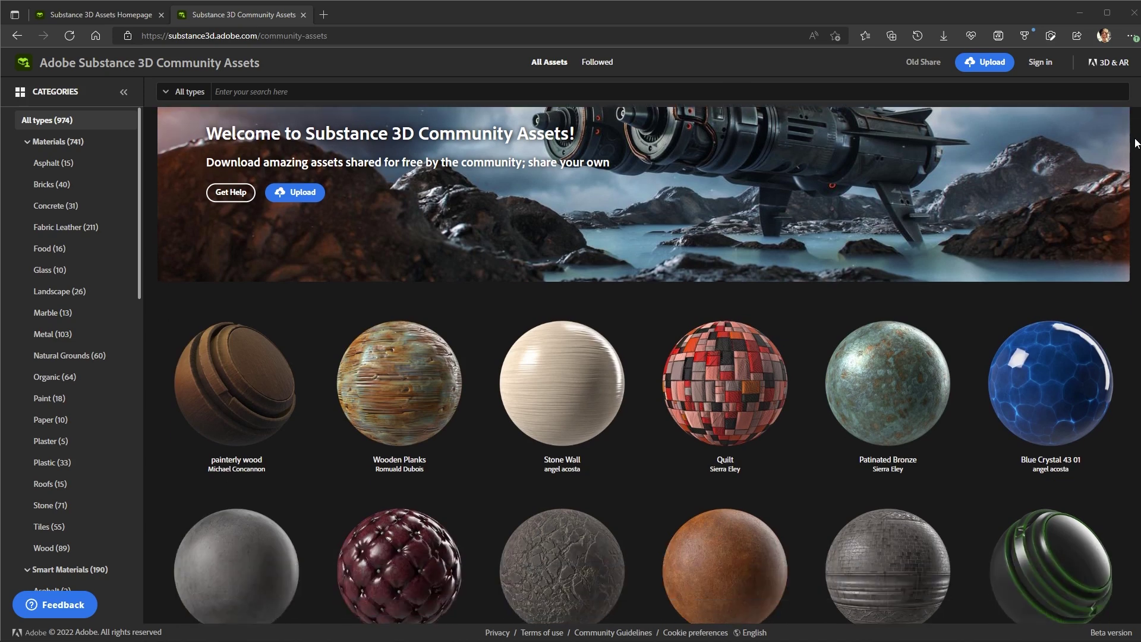
scroll(1134, 142, down, 11)
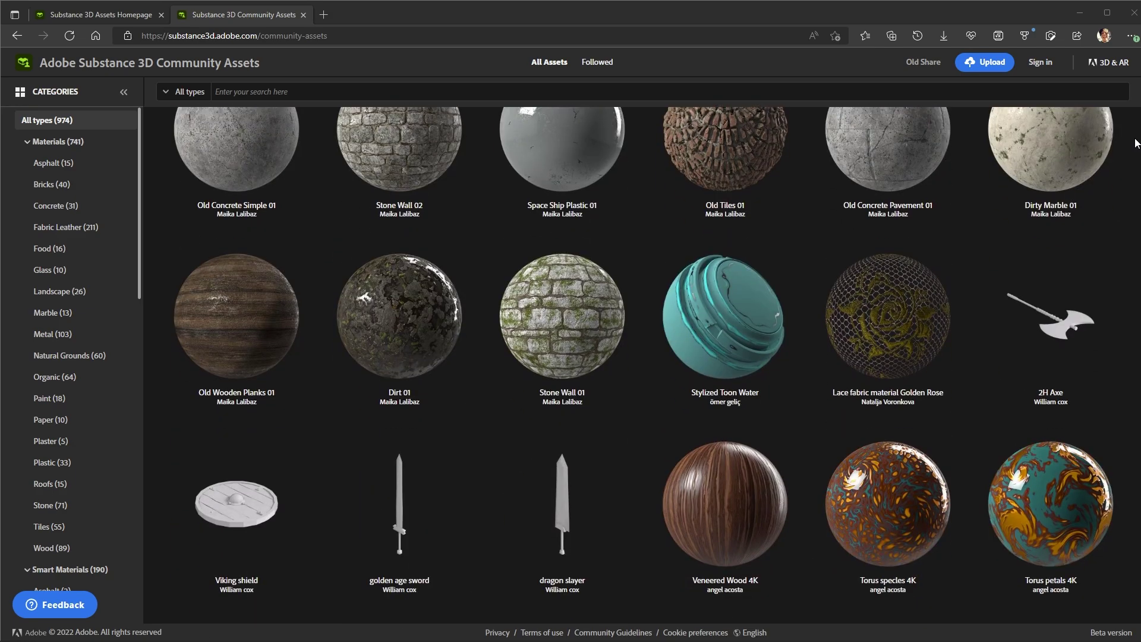
scroll(1134, 142, down, 13)
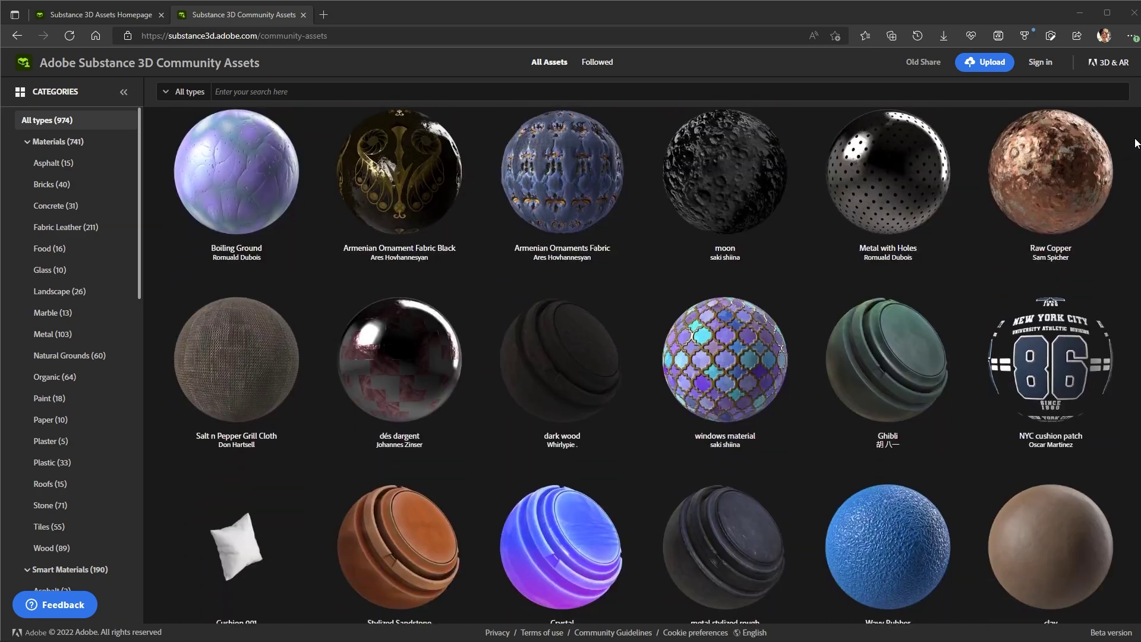
scroll(1134, 142, down, 8)
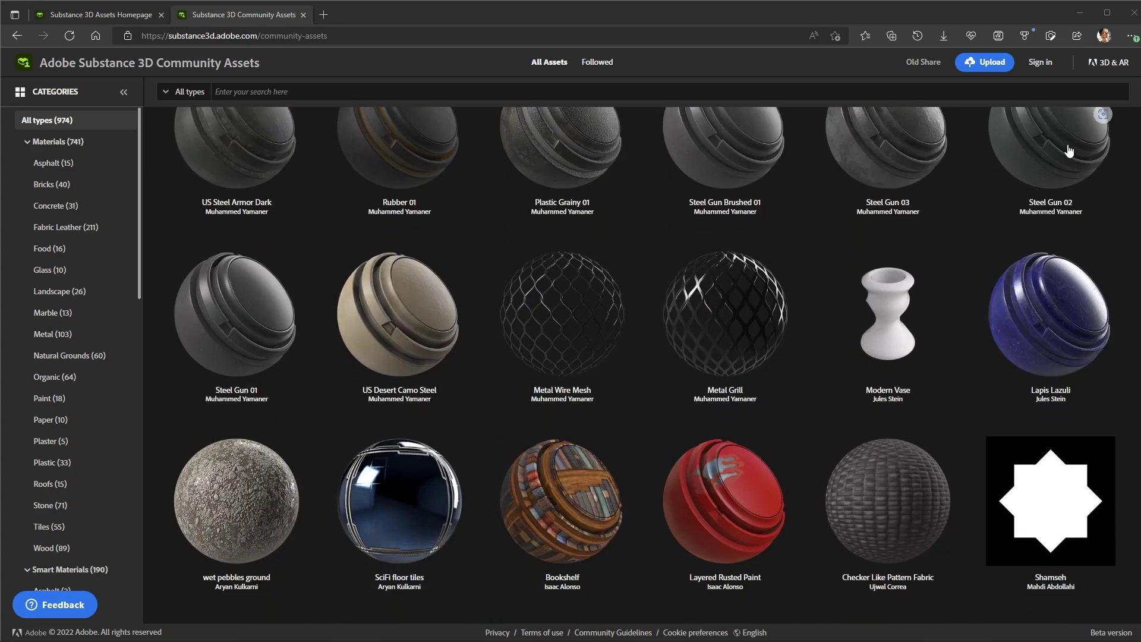
click(113, 19)
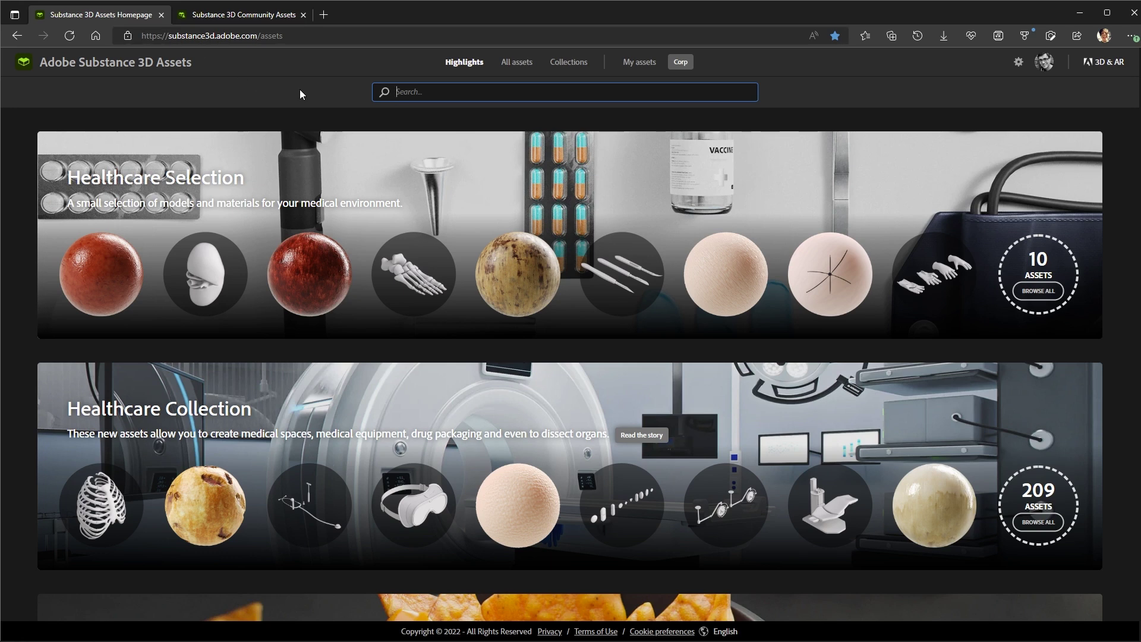
Search the asset library for 'sand mine' and download the Sand Mine Rock Rubble material.
click(434, 97)
text(sand mine)
key(Return)
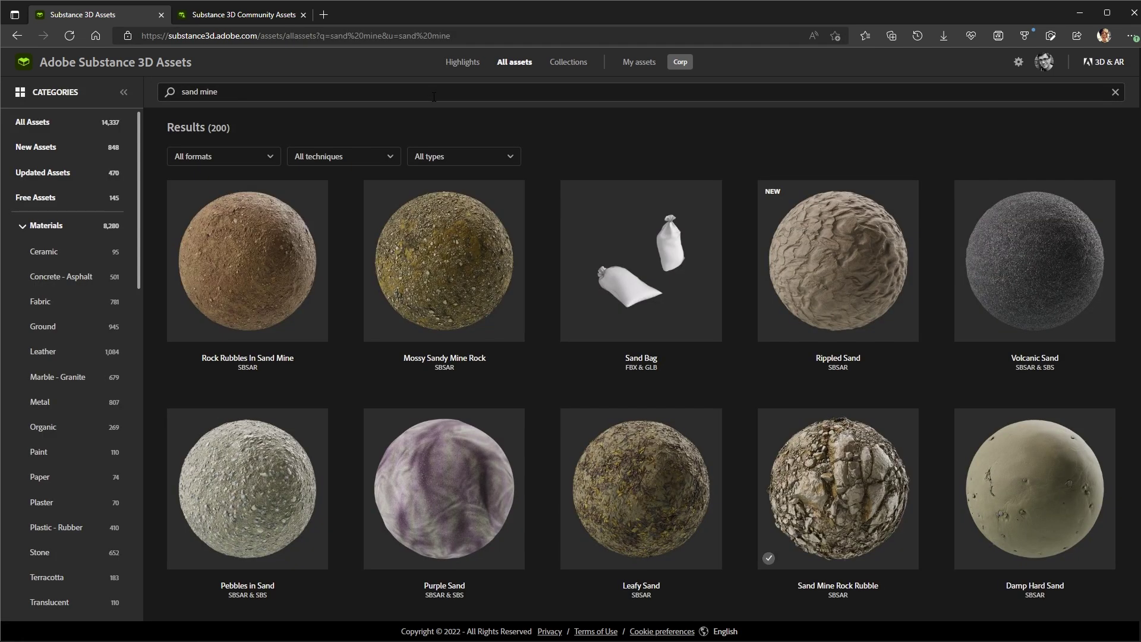
scroll(604, 245, down, 3)
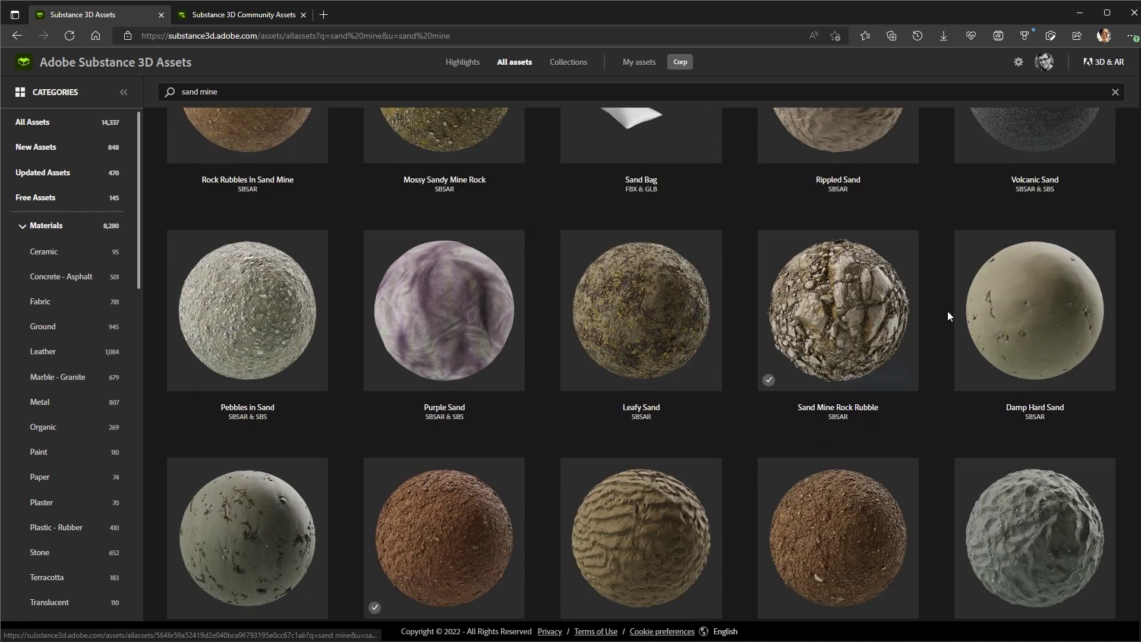
mouse_move(829, 292)
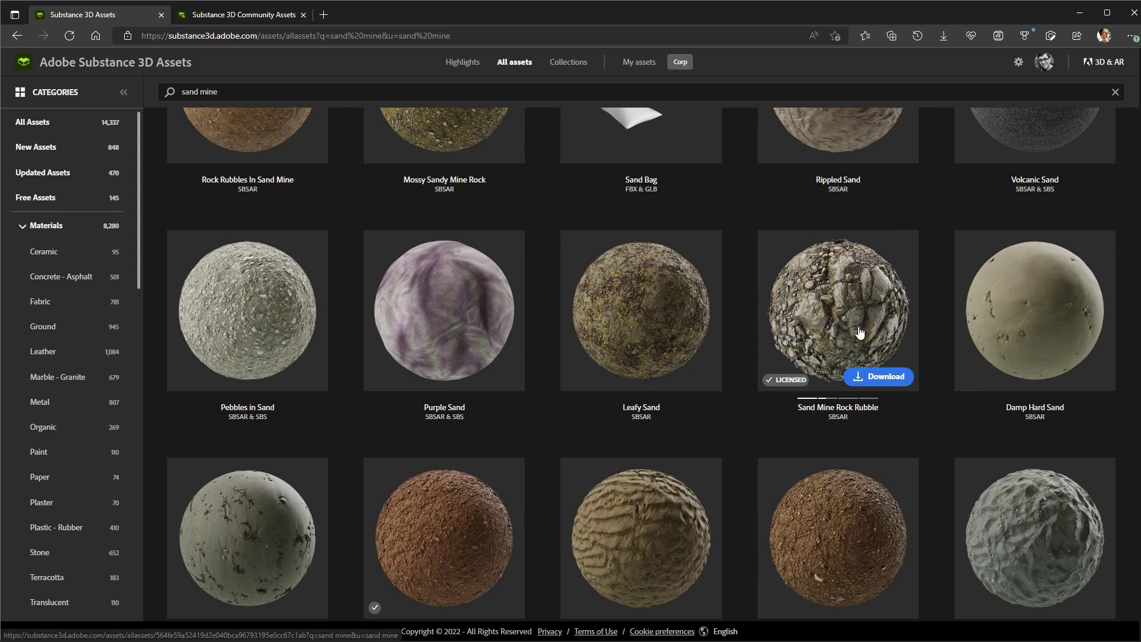
click(885, 382)
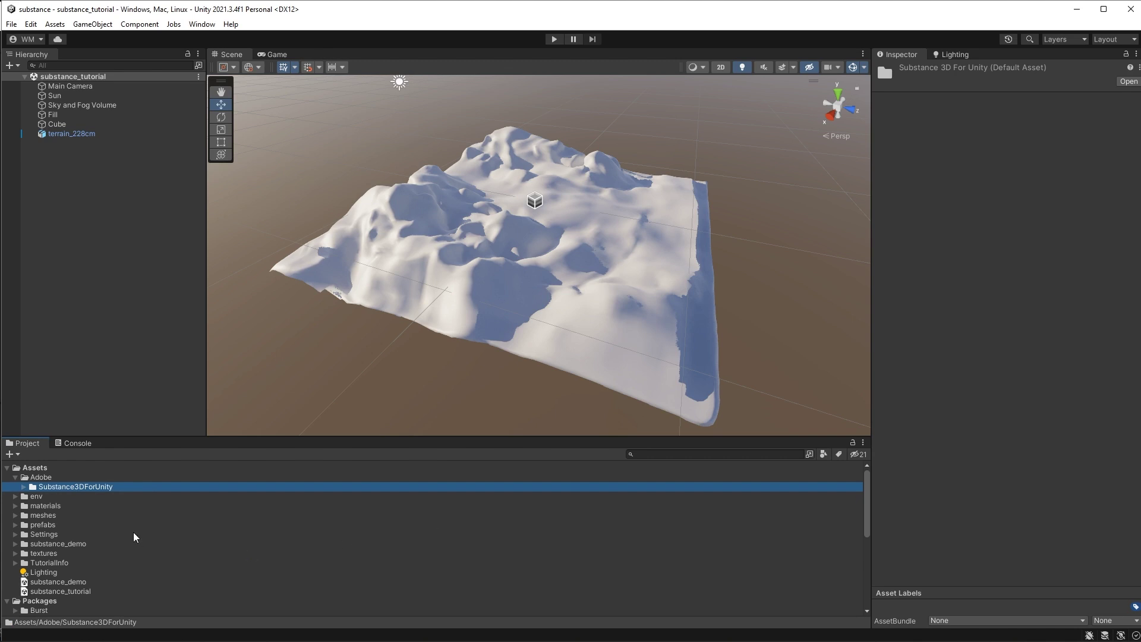
Expand materials > substance to reach the sand_mine_rock_rubble_graph_0 folder.
click(16, 507)
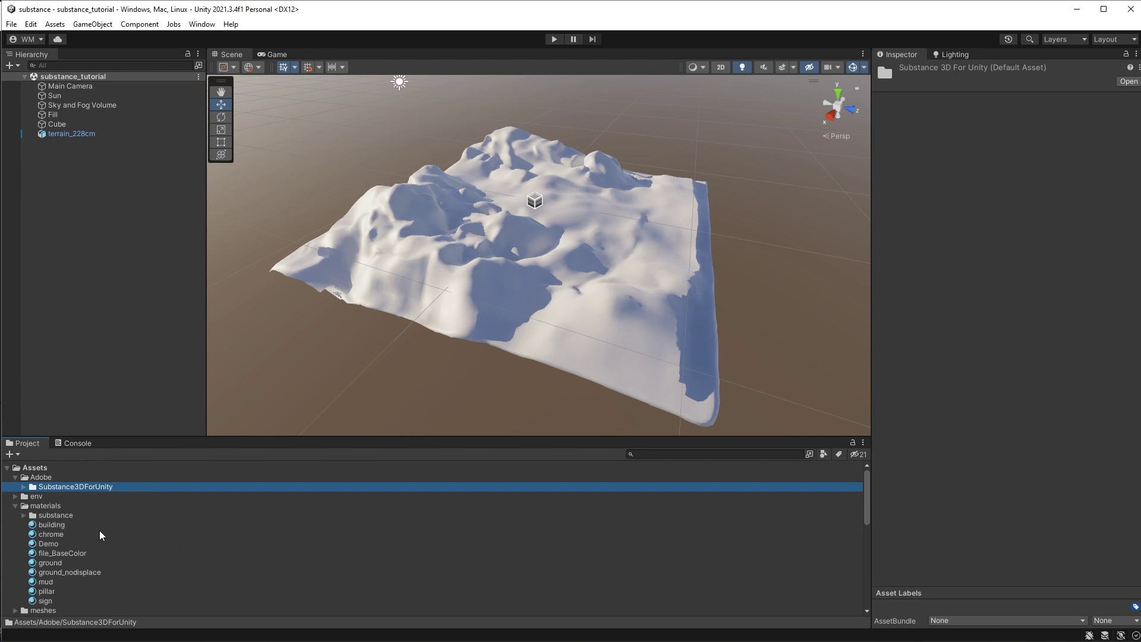
click(55, 514)
click(23, 516)
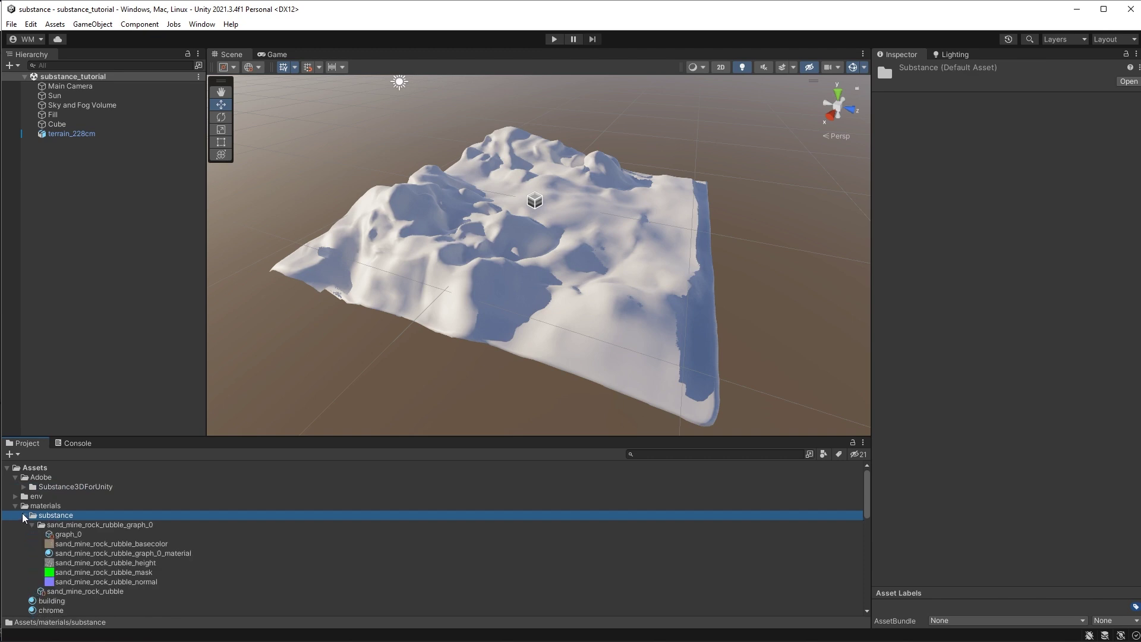
click(104, 526)
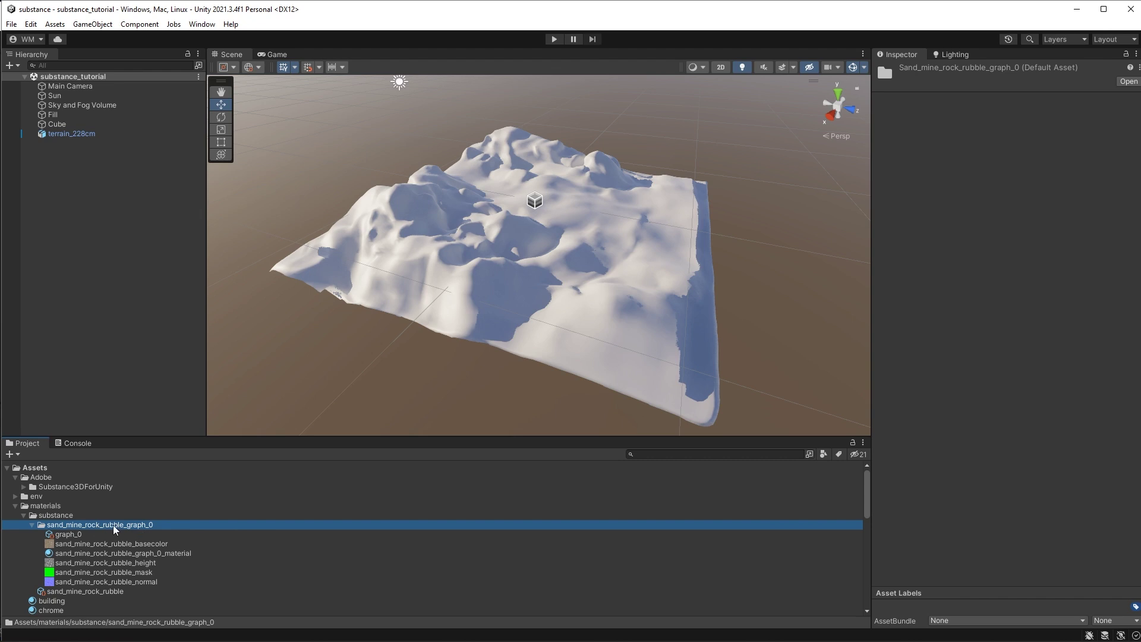
Inspect the rubble material, its basecolor, normal and height textures, then the Graph_0 parameters.
click(94, 553)
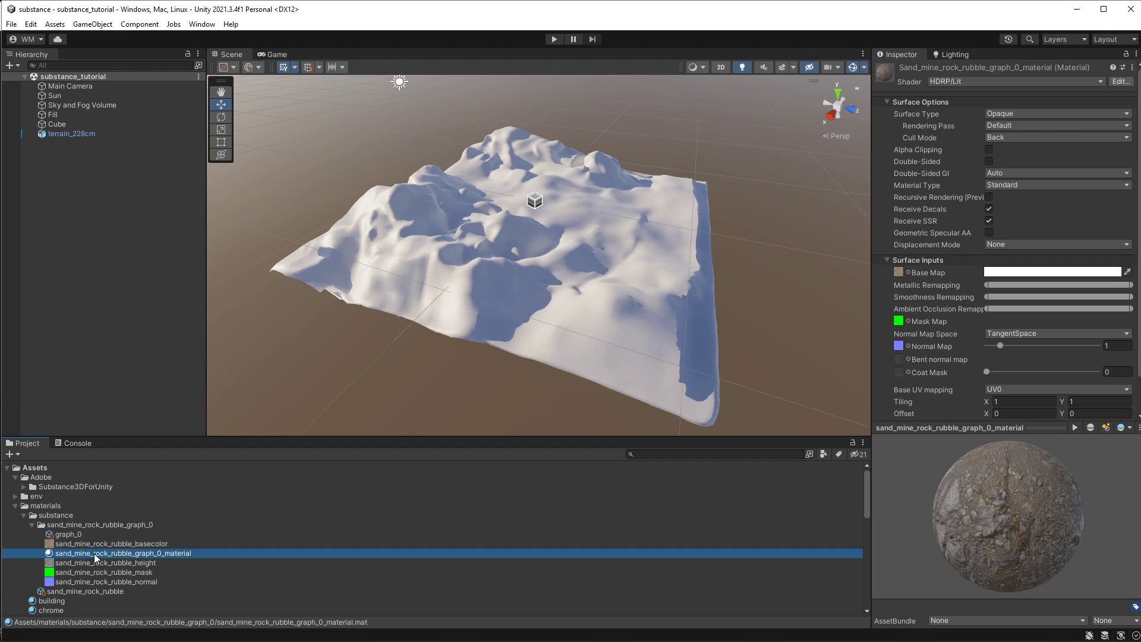
click(153, 544)
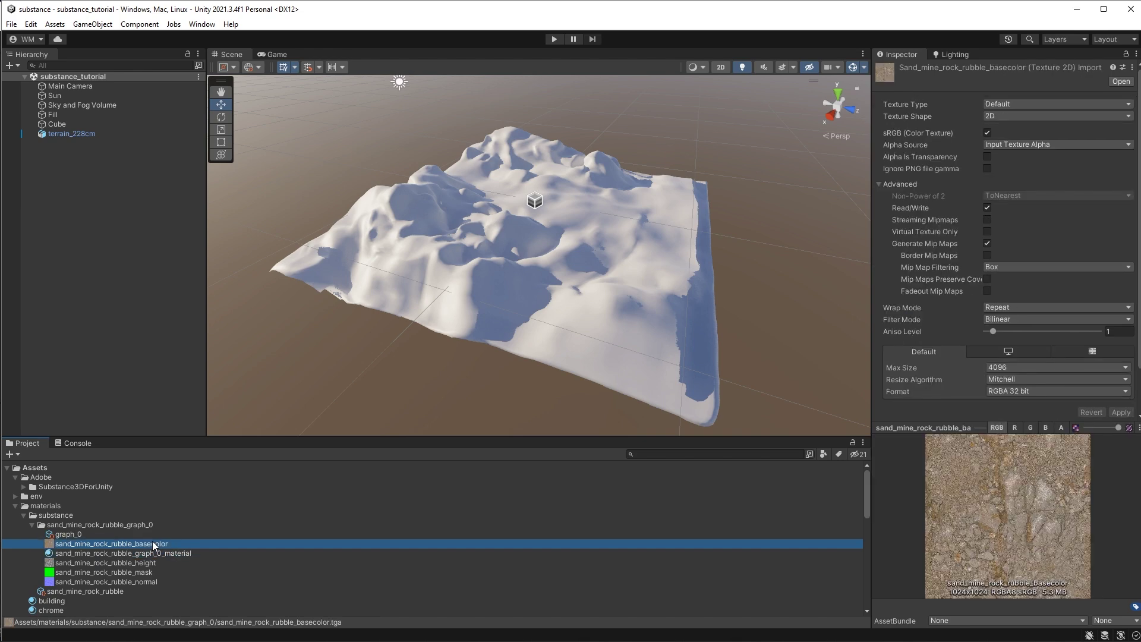
click(148, 581)
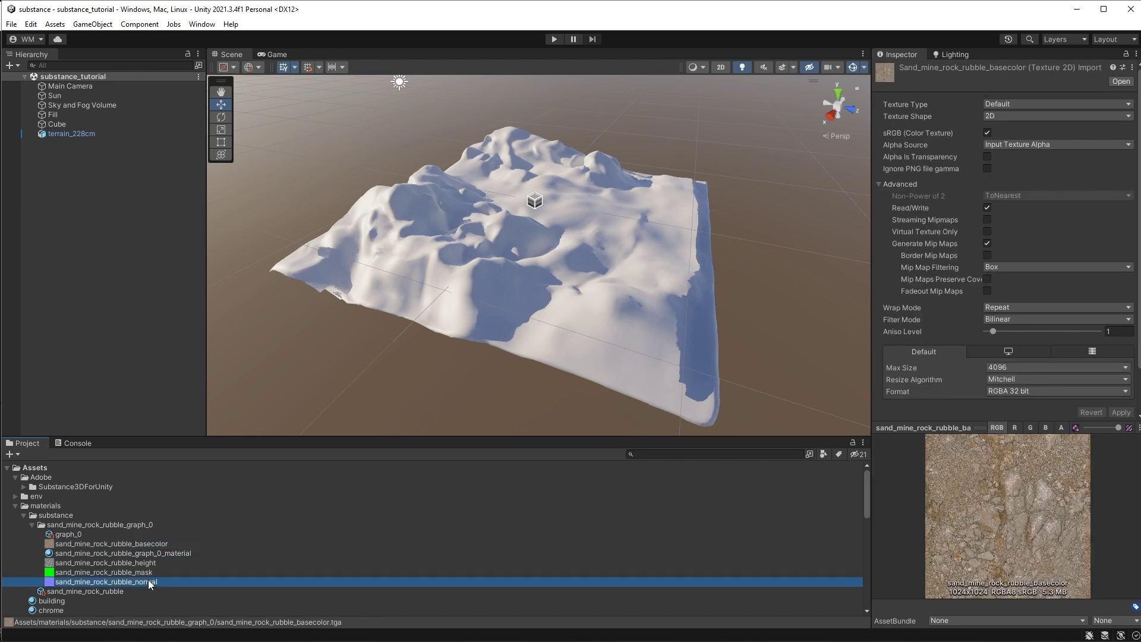
click(149, 563)
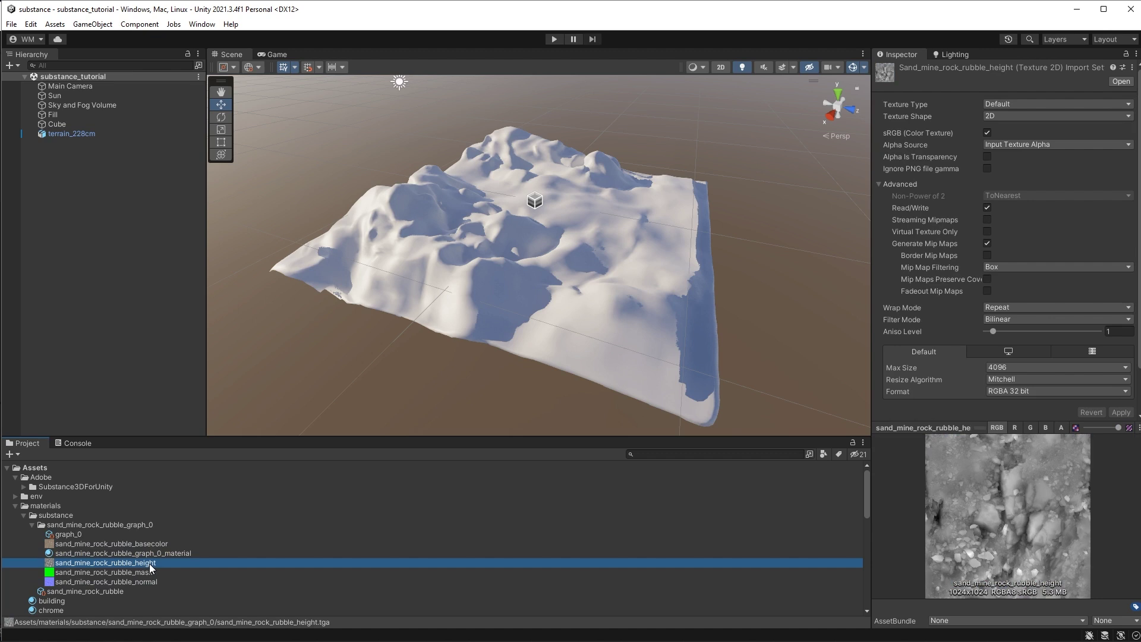
click(70, 533)
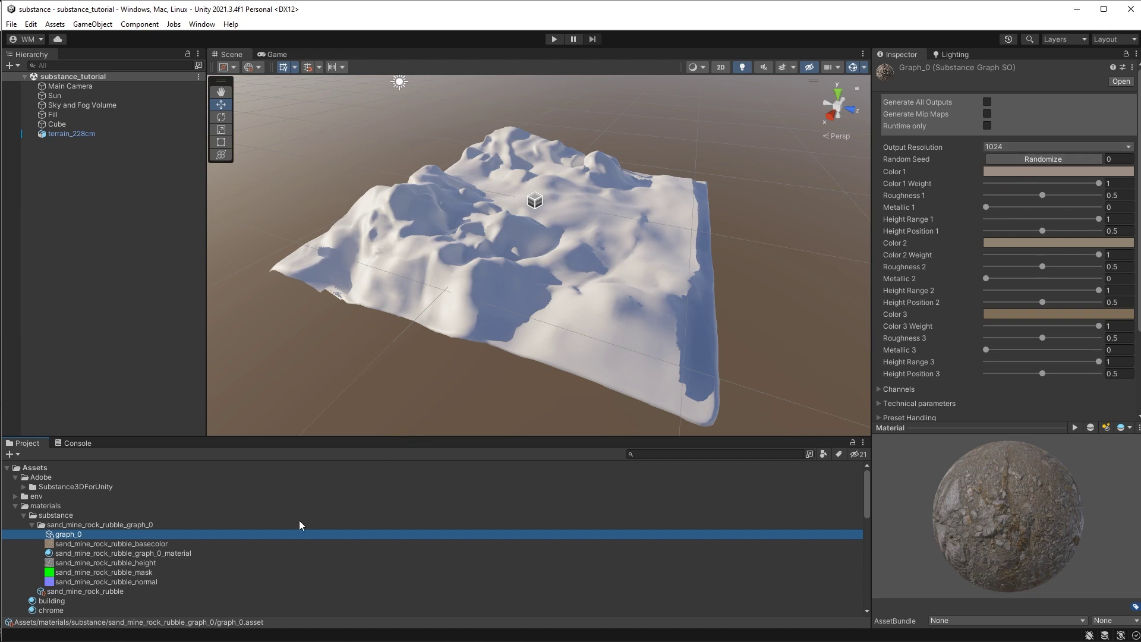
Review sand_mine_rock_rubble.sbsar import settings, then its generated graph_0 HDRP/Lit material.
click(108, 594)
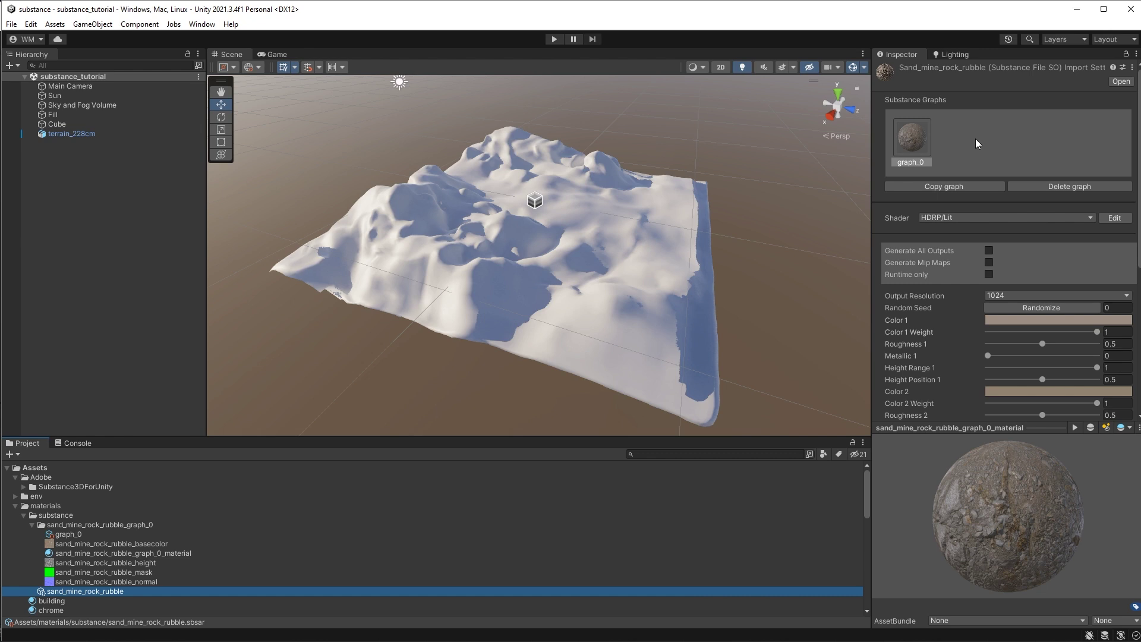
click(157, 551)
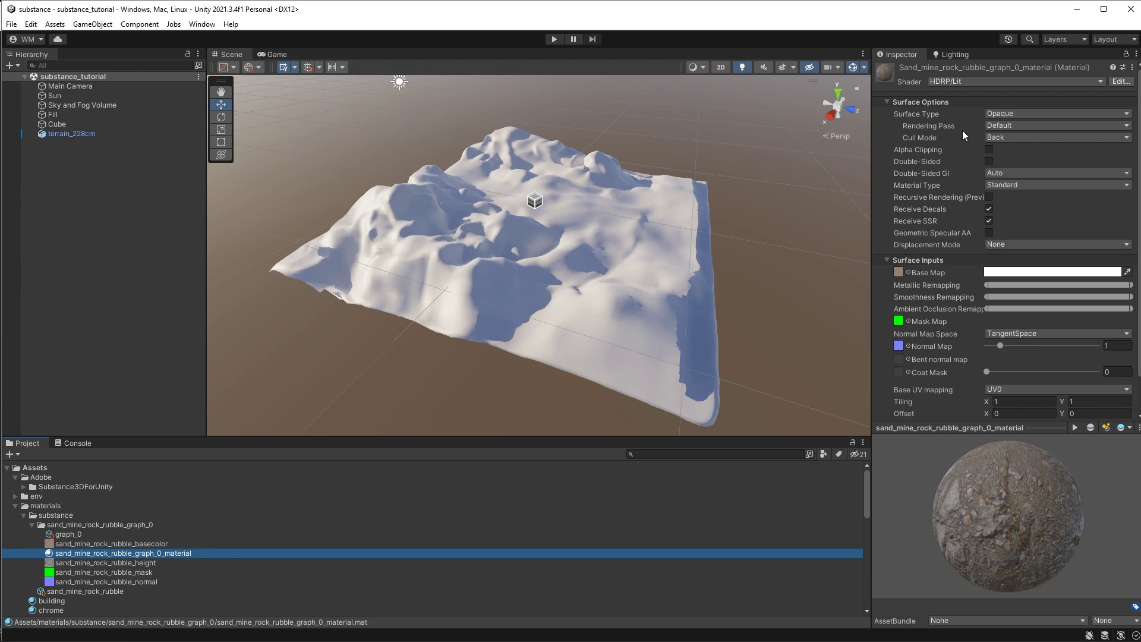
click(30, 24)
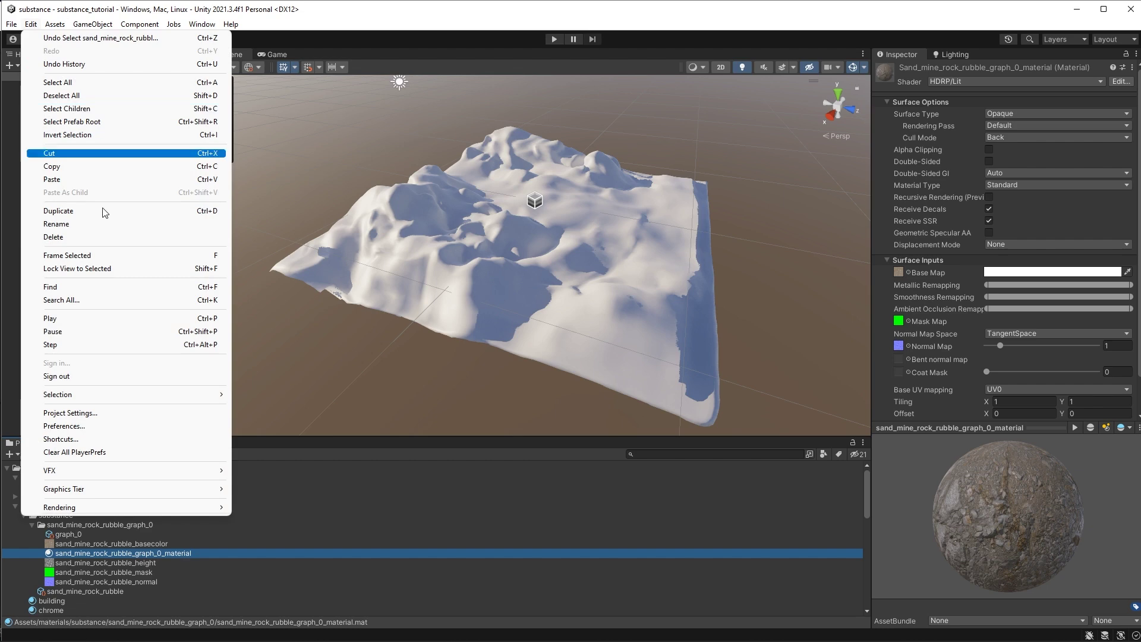
click(113, 412)
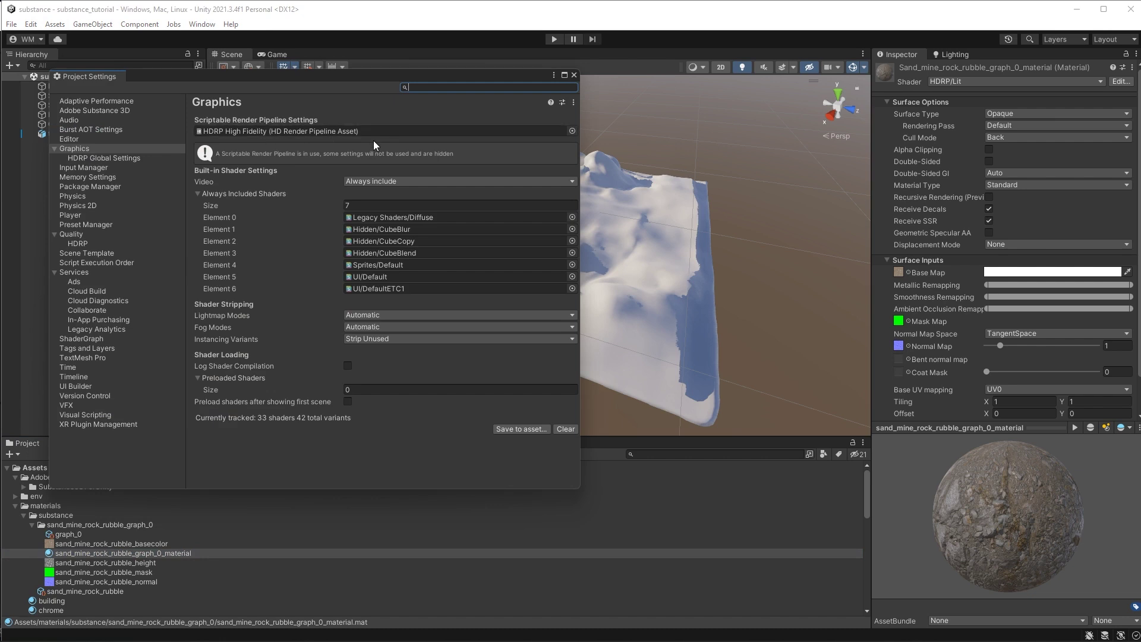
click(574, 74)
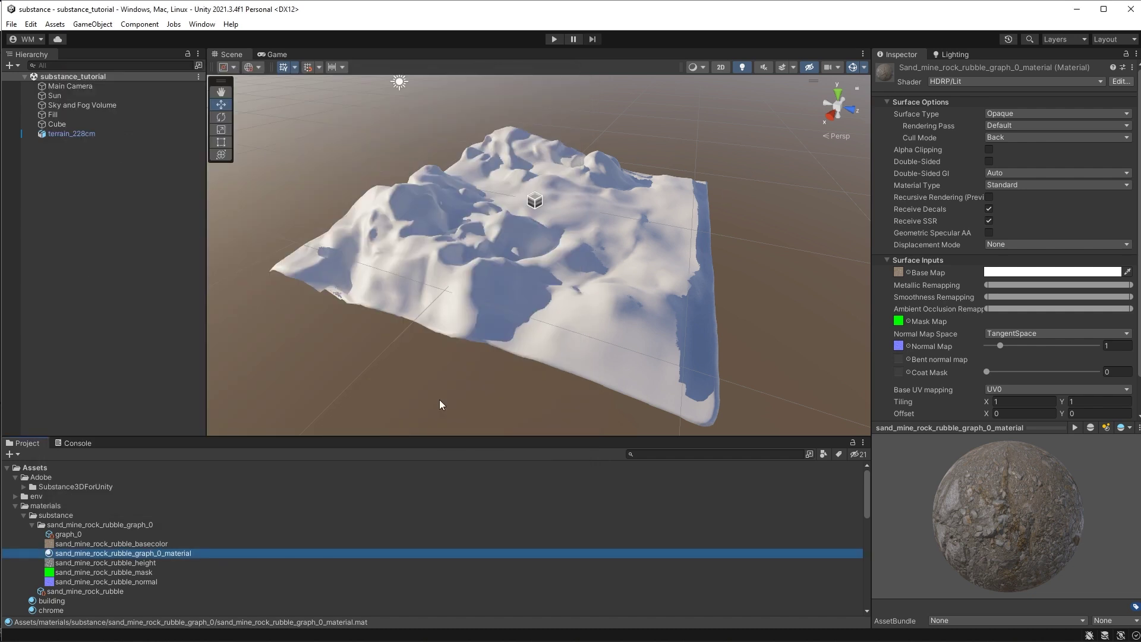
Apply the sand_mine_rock_rubble_graph_0 material to the terrain and bring up the shader list.
drag(152, 556, 581, 228)
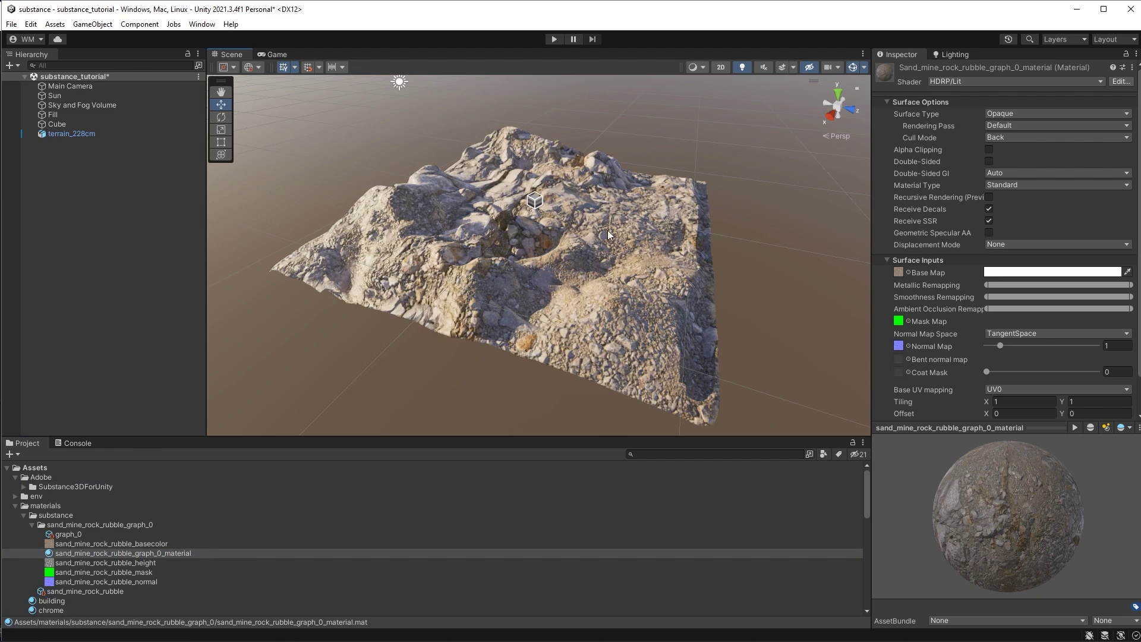
scroll(618, 255, up, 5)
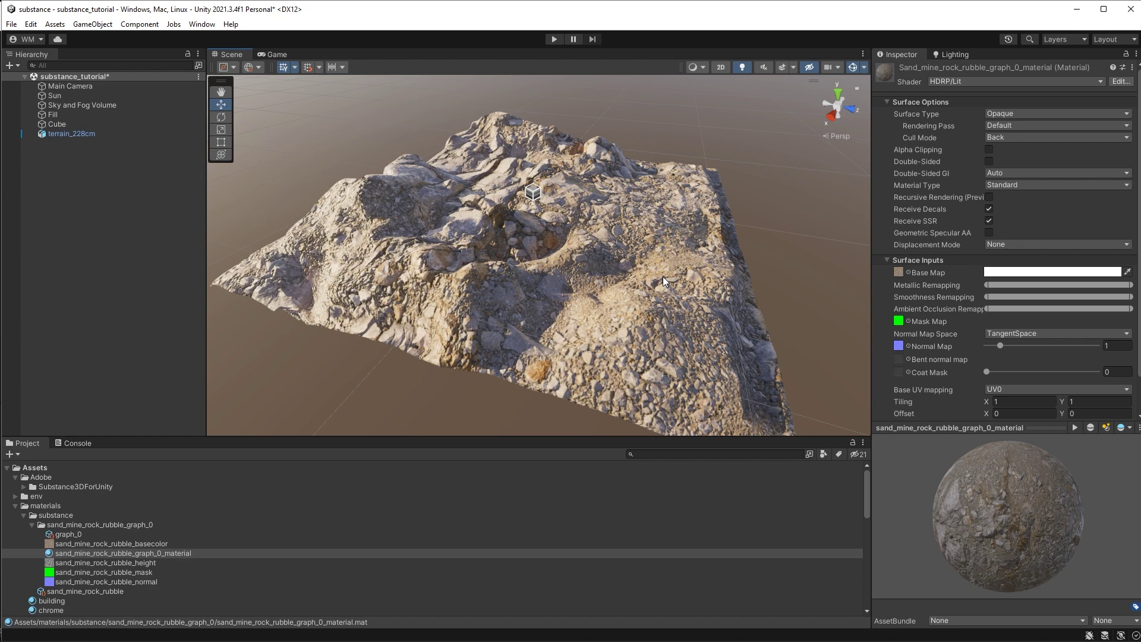
click(943, 82)
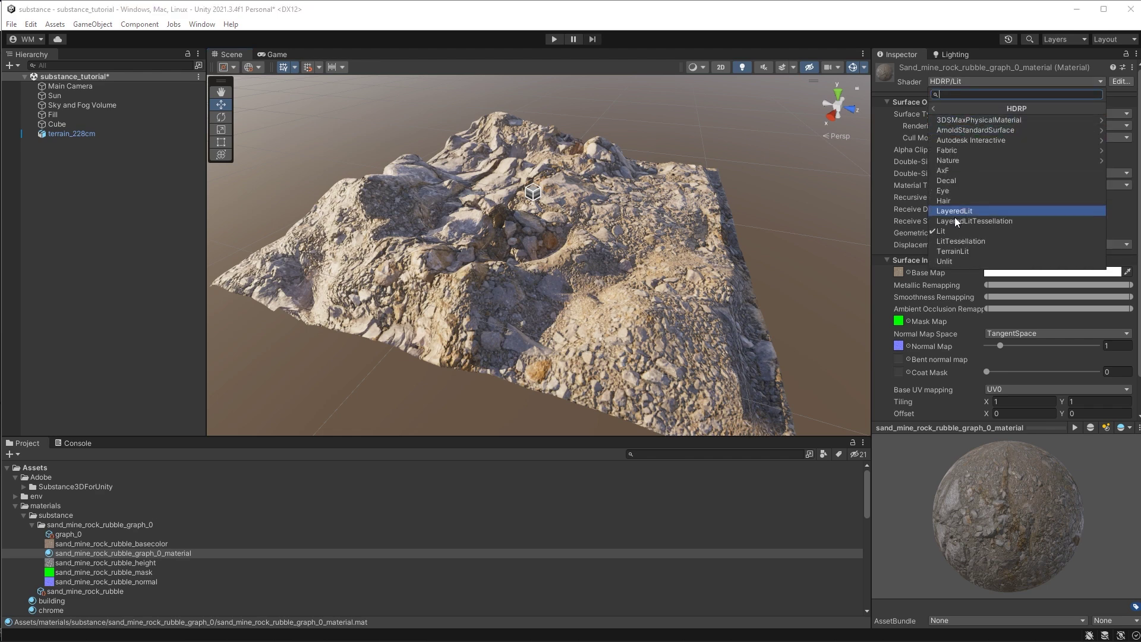
Switch the material to HDRP/LitTessellation with Phong tessellation and Tessellation displacement.
click(953, 240)
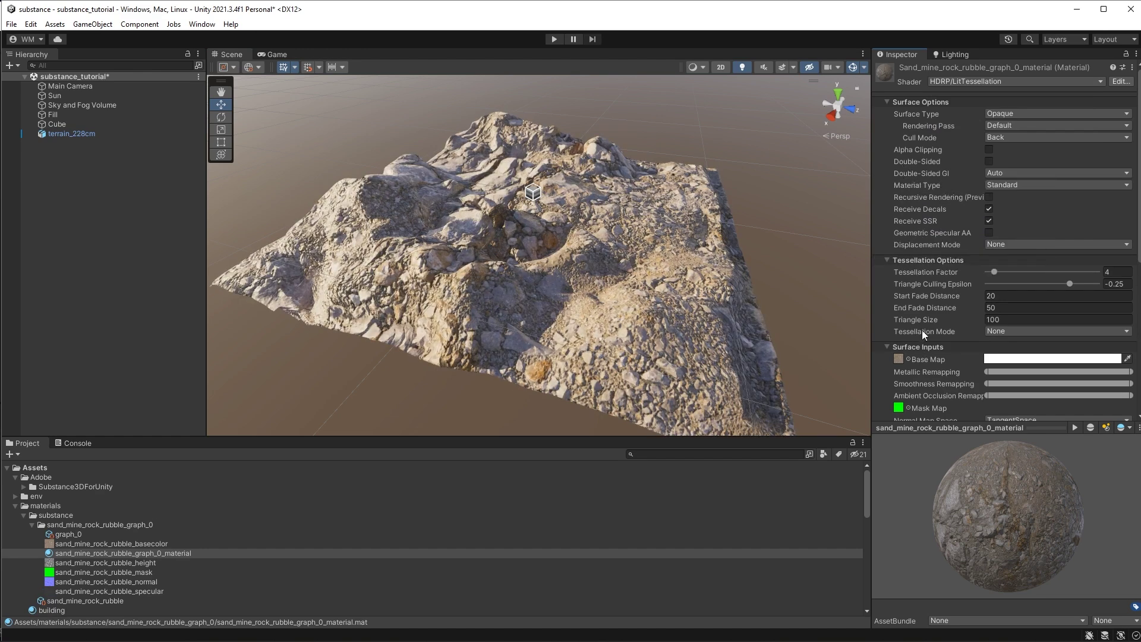
click(1013, 332)
click(1051, 357)
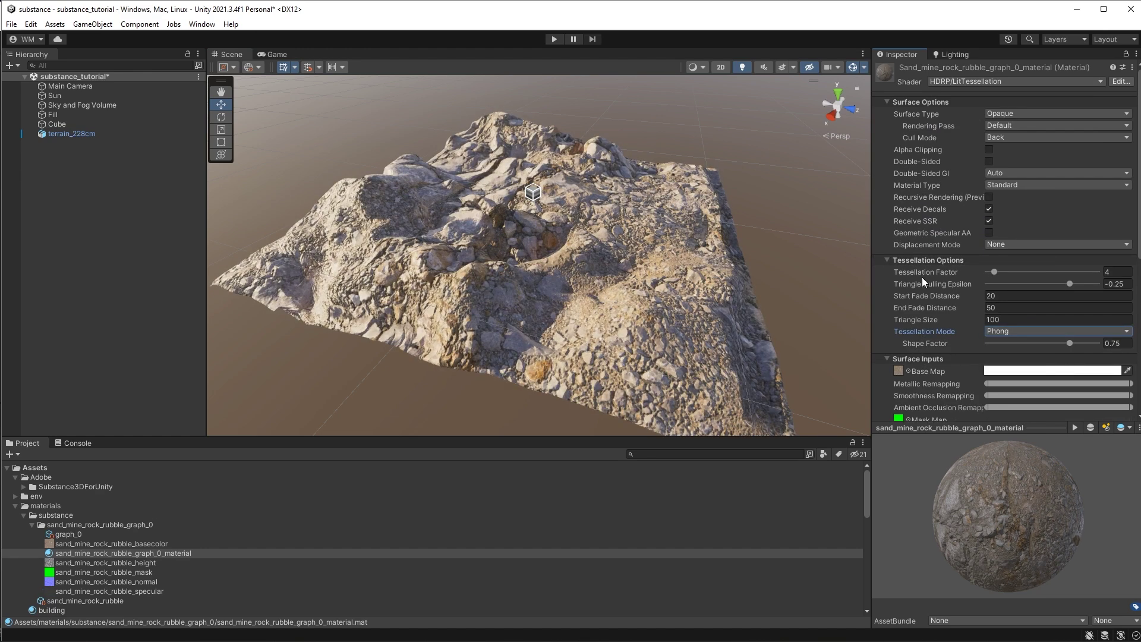
click(989, 244)
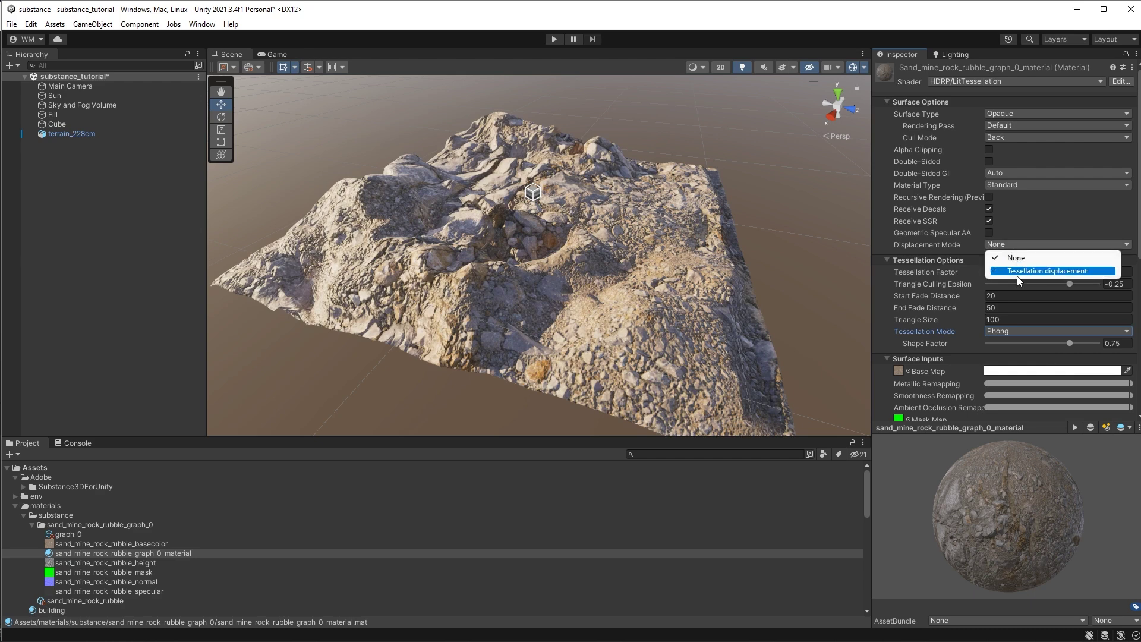
click(1016, 270)
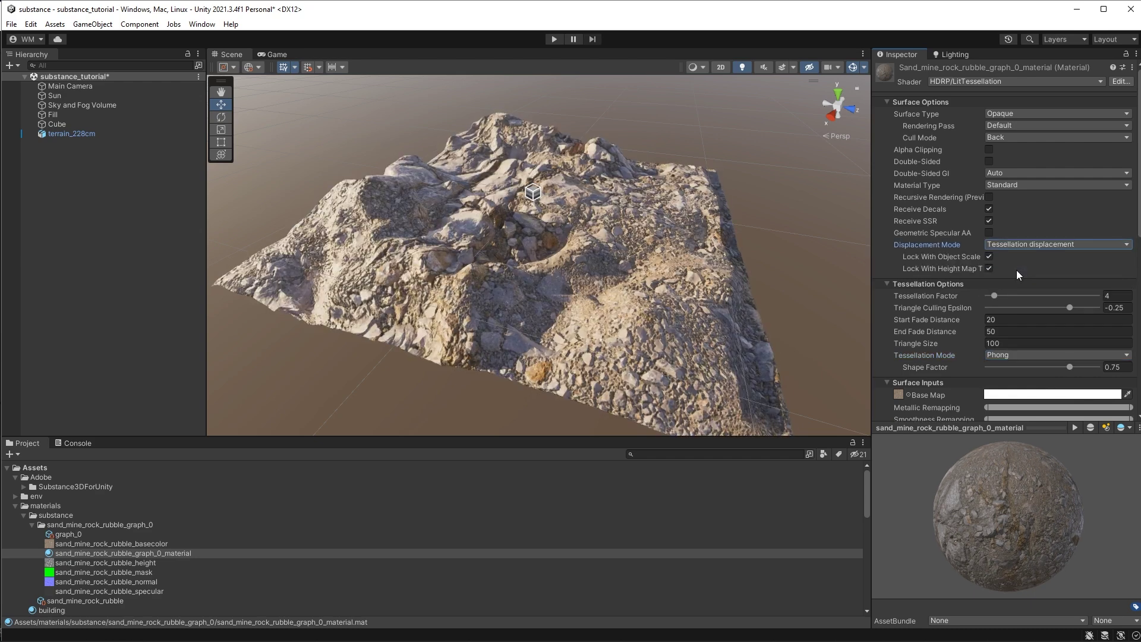
Set the material's Height Map Parametrization to Amplitude.
scroll(963, 251, down, 5)
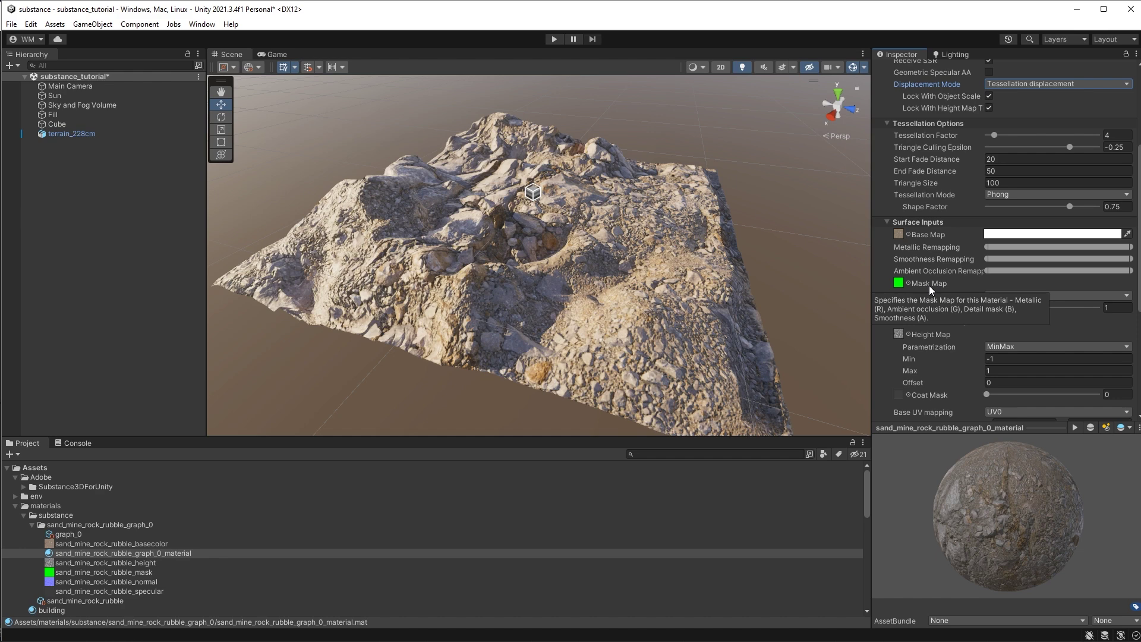
scroll(914, 303, down, 1)
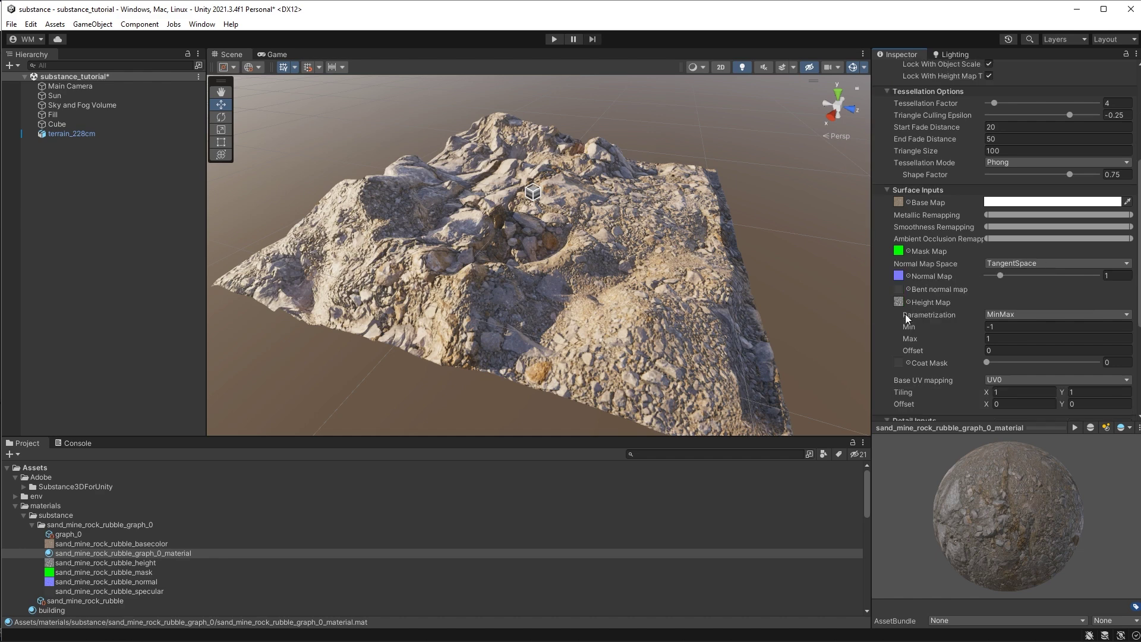
click(1023, 313)
click(1019, 341)
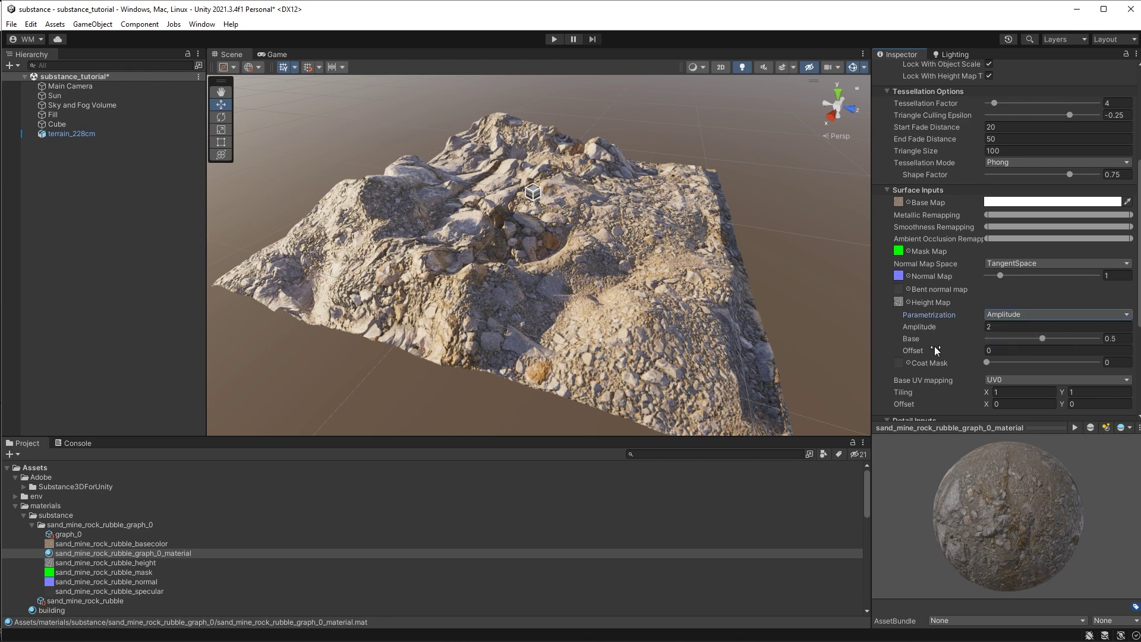
mouse_move(928, 325)
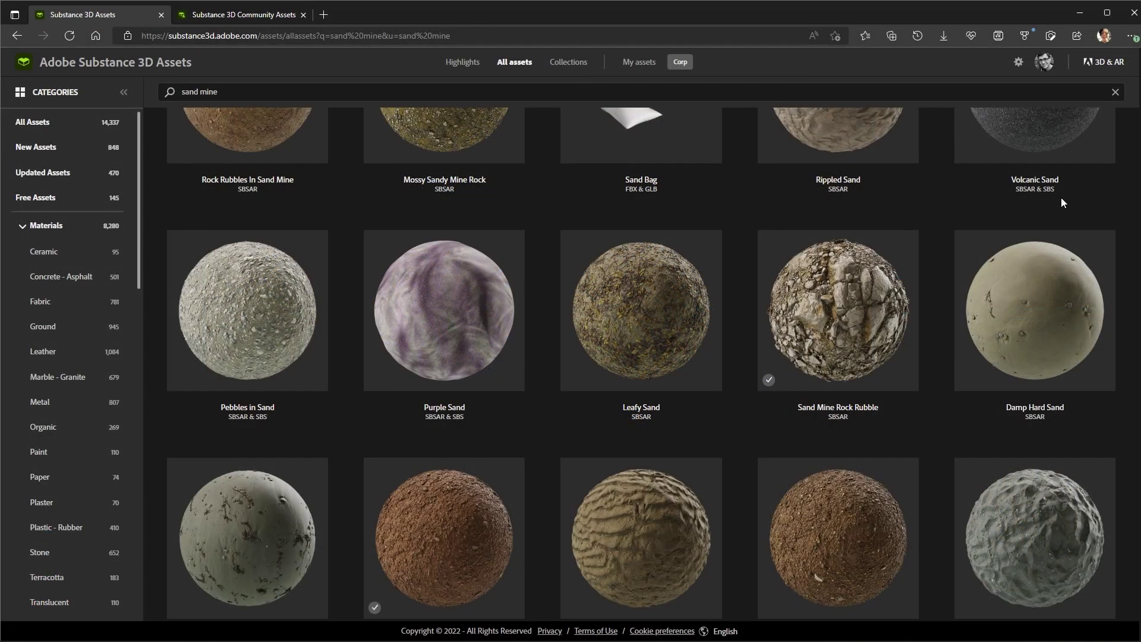
Open the Sand Mine Rock Rubble asset page and select its 17 cm physical depth.
mouse_move(834, 294)
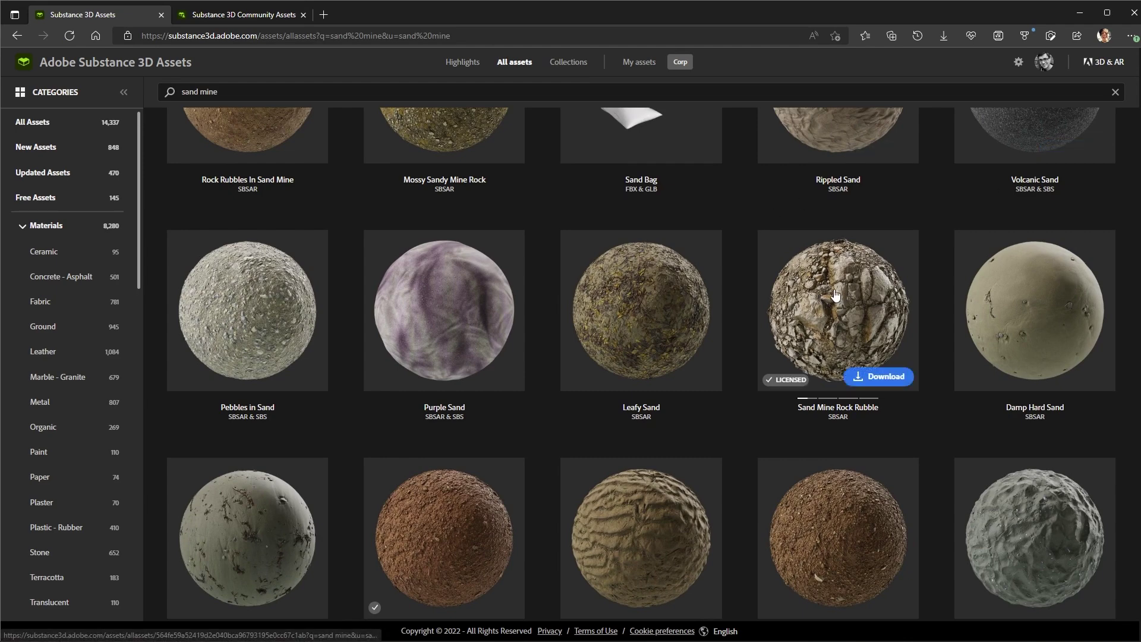
click(835, 293)
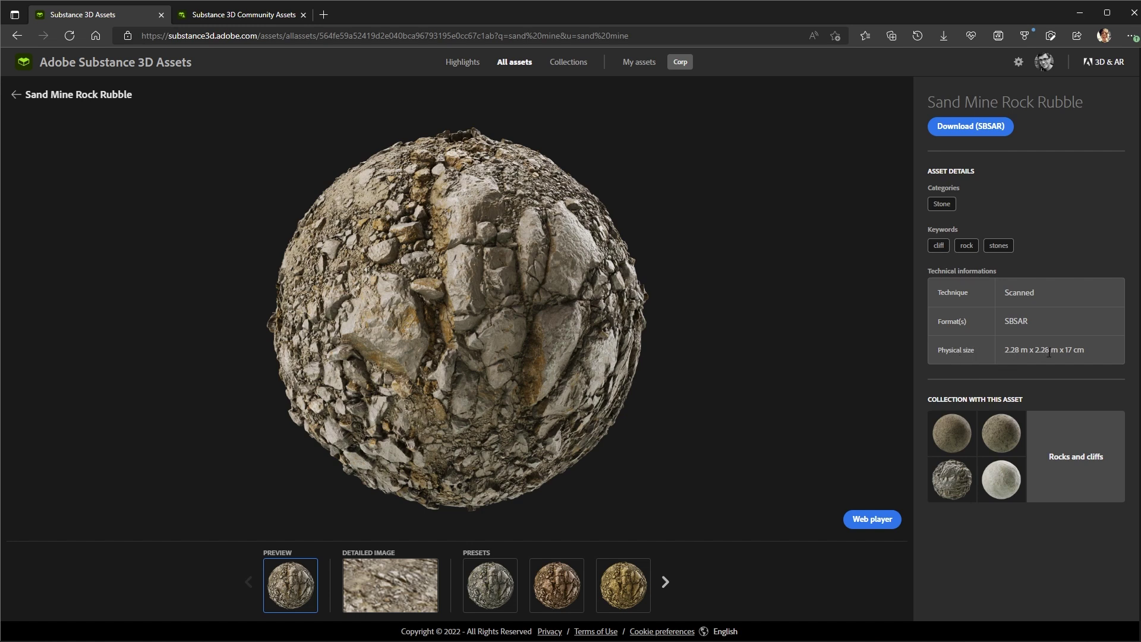
double_click(1068, 348)
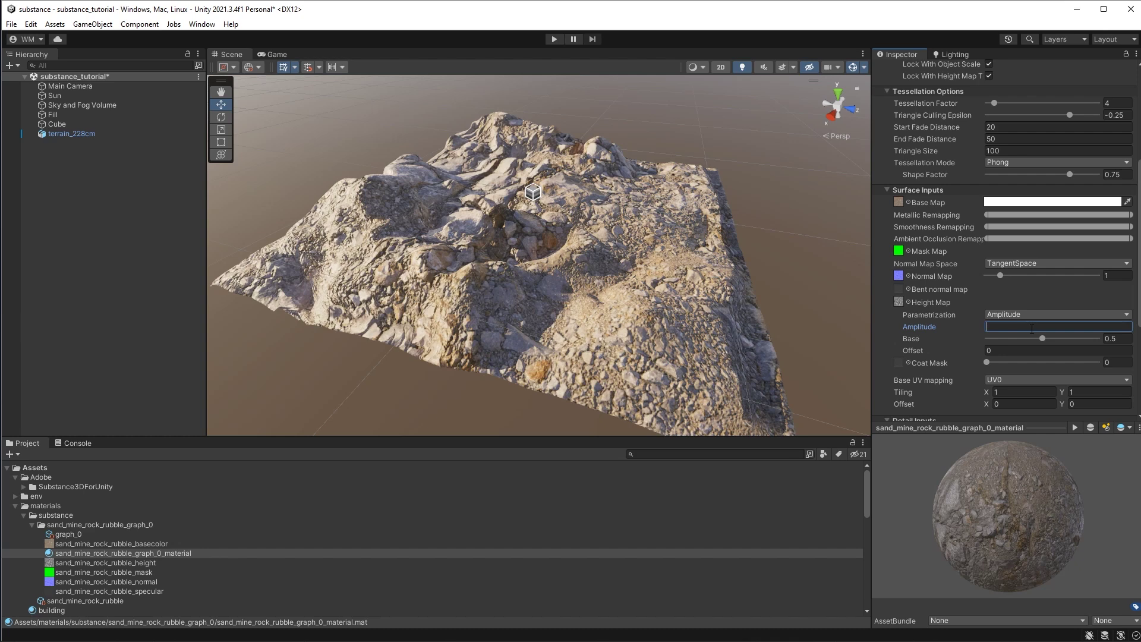
Set the height map Amplitude to 17 and Base to 0.304, checking the rugged terrain relief.
text(17)
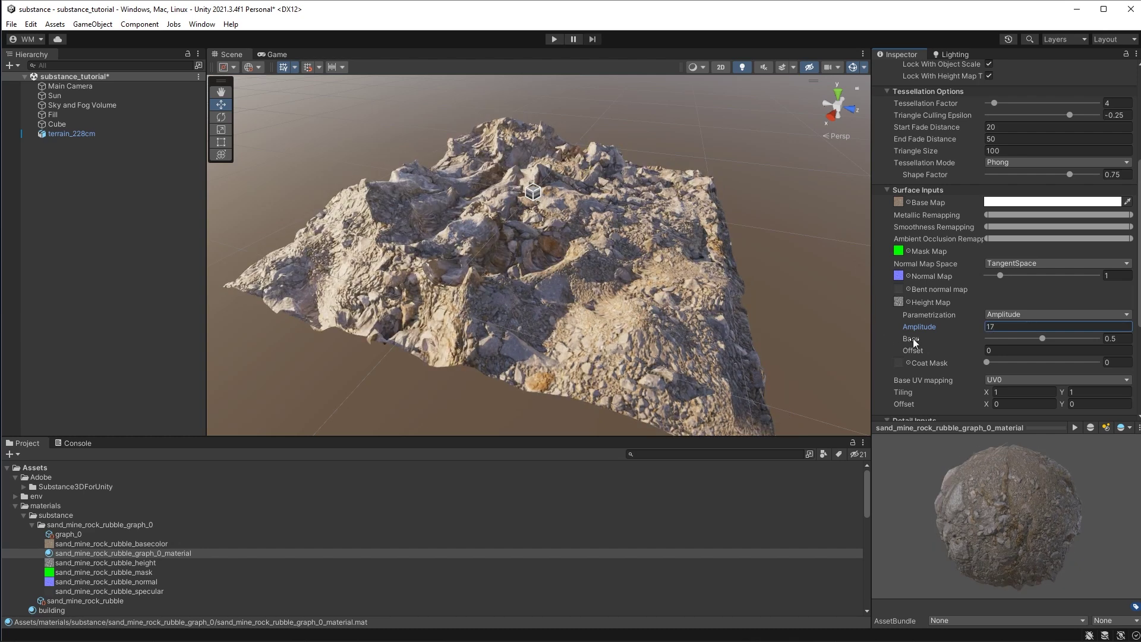
key(Return)
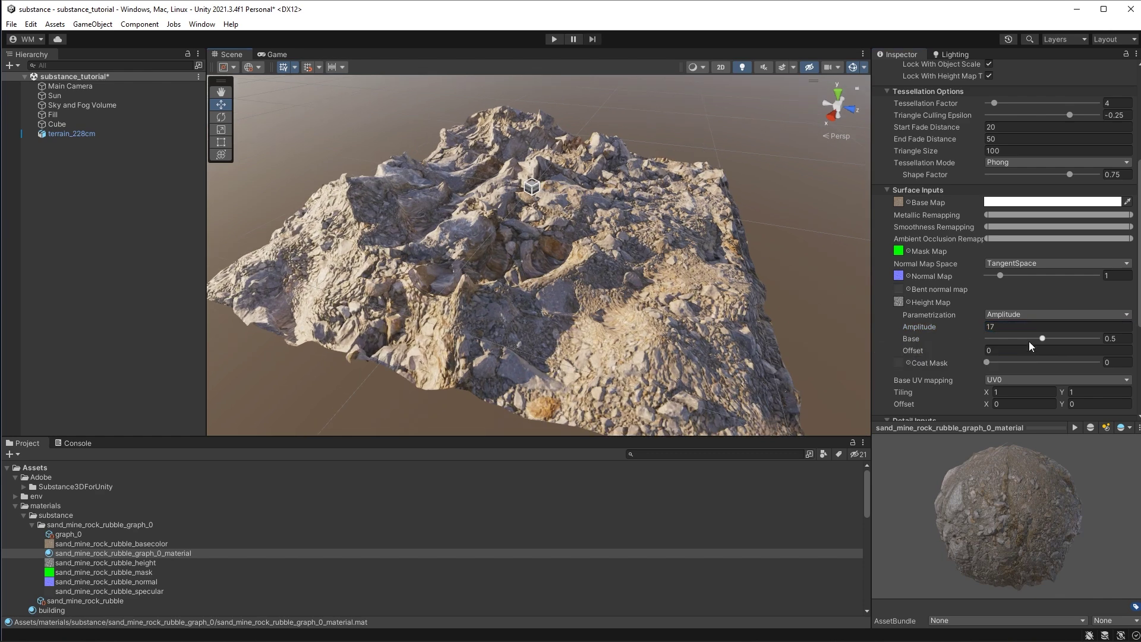
alt+drag(740, 303, 600, 322)
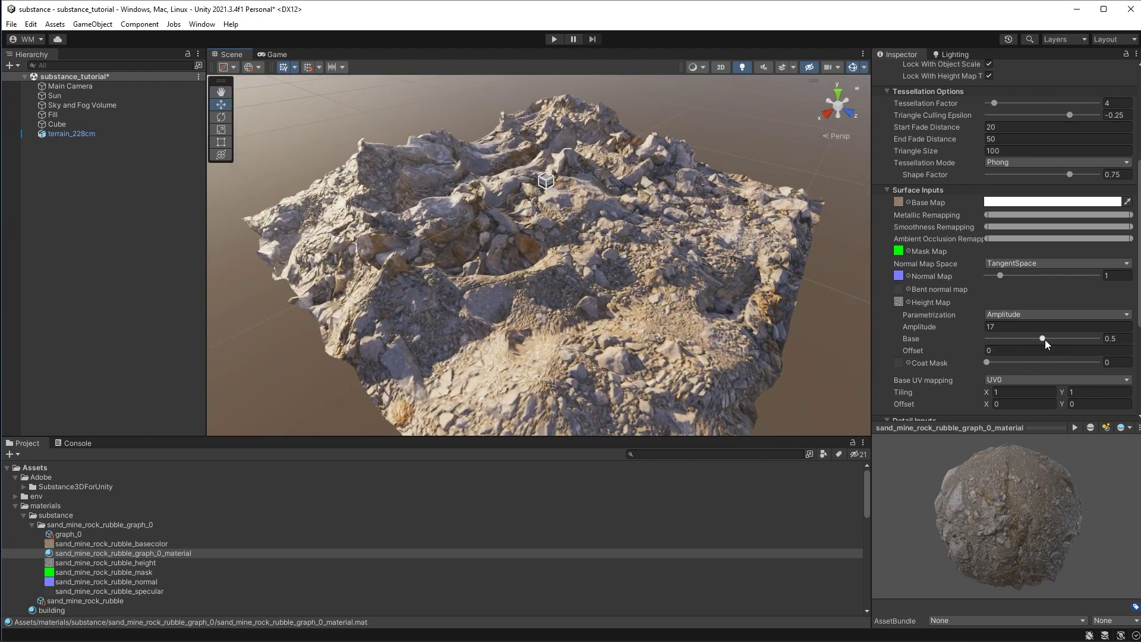
drag(1043, 337, 1023, 339)
alt+drag(526, 293, 405, 201)
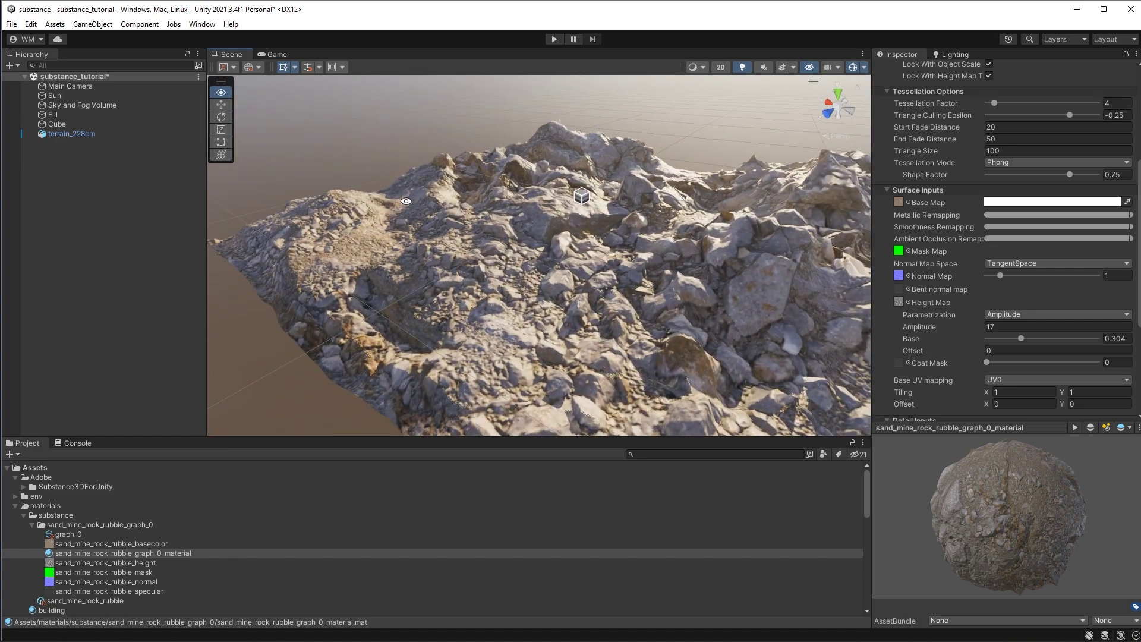
alt+drag(690, 251, 734, 269)
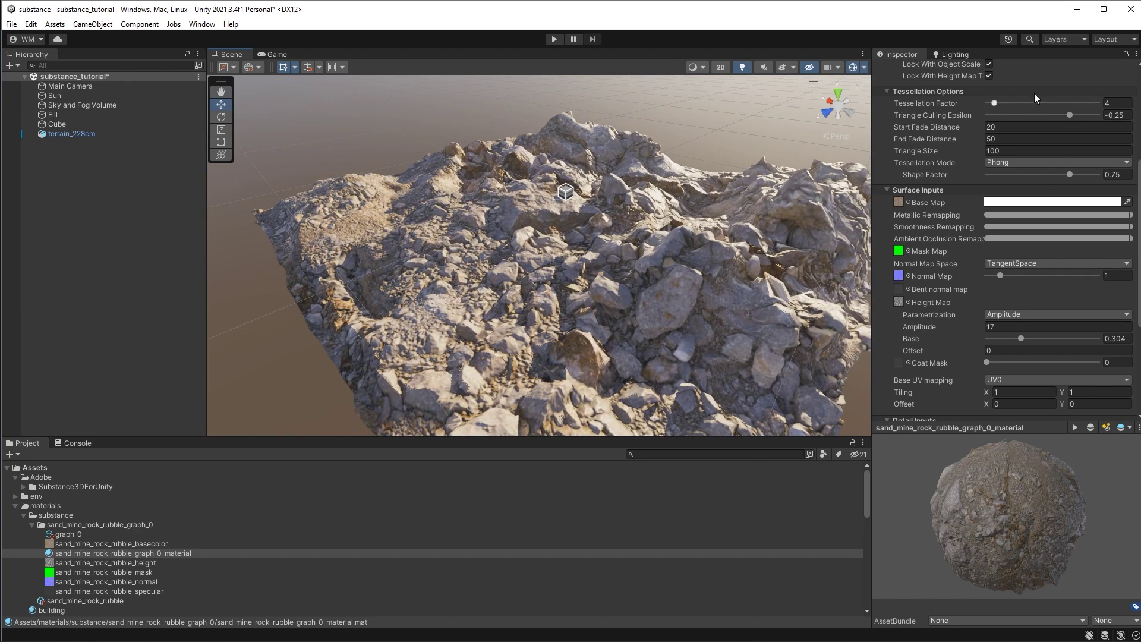
alt+drag(715, 309, 757, 208)
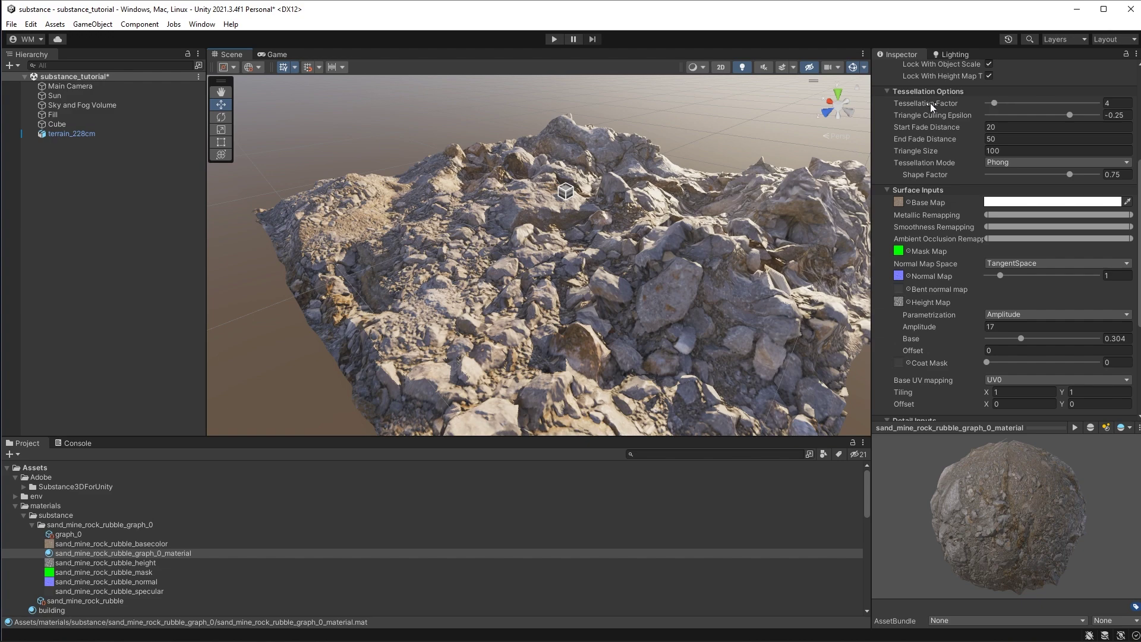
Raise the Tessellation Factor to 64, inspect the terrain, then show graph_0's Substance parameters.
drag(995, 103, 1096, 112)
alt+drag(704, 330, 670, 327)
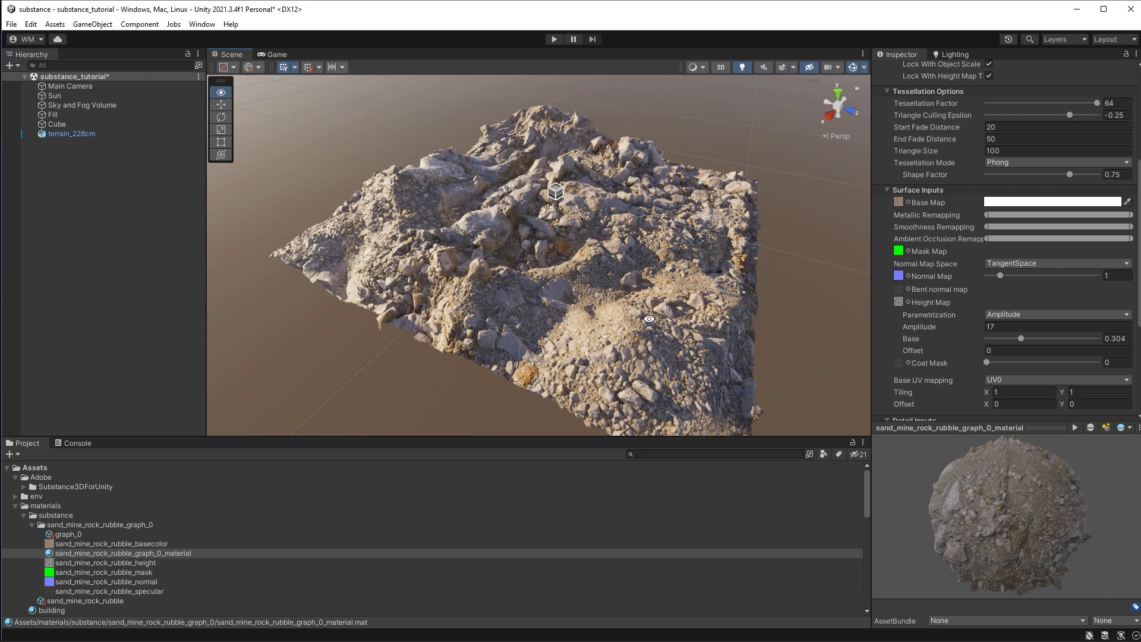
alt+drag(641, 317, 639, 313)
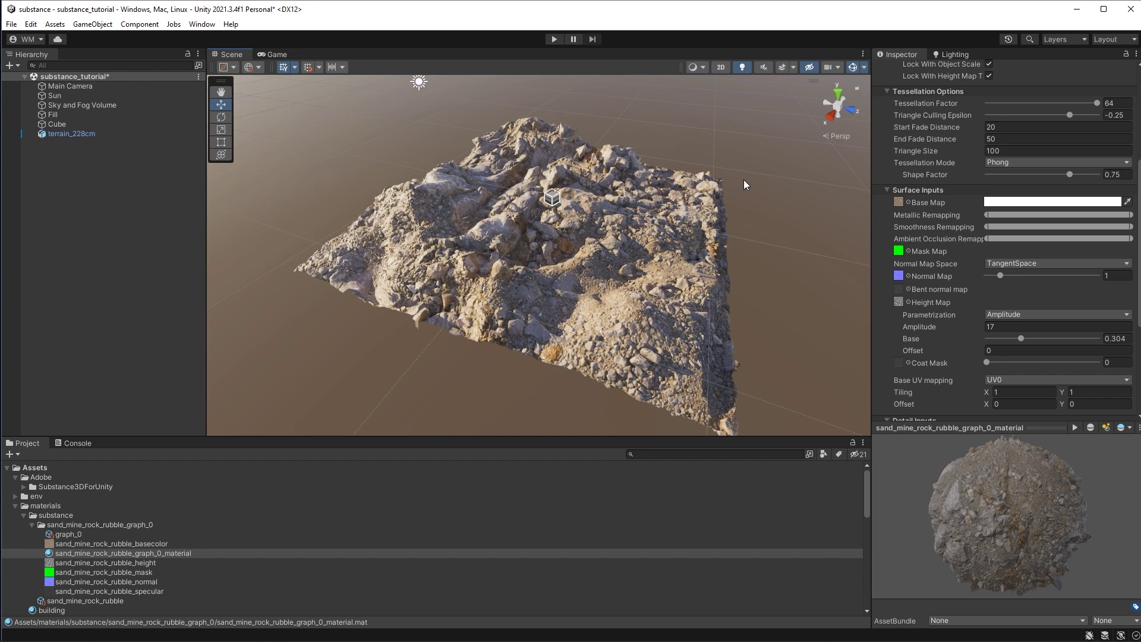
scroll(982, 246, down, 2)
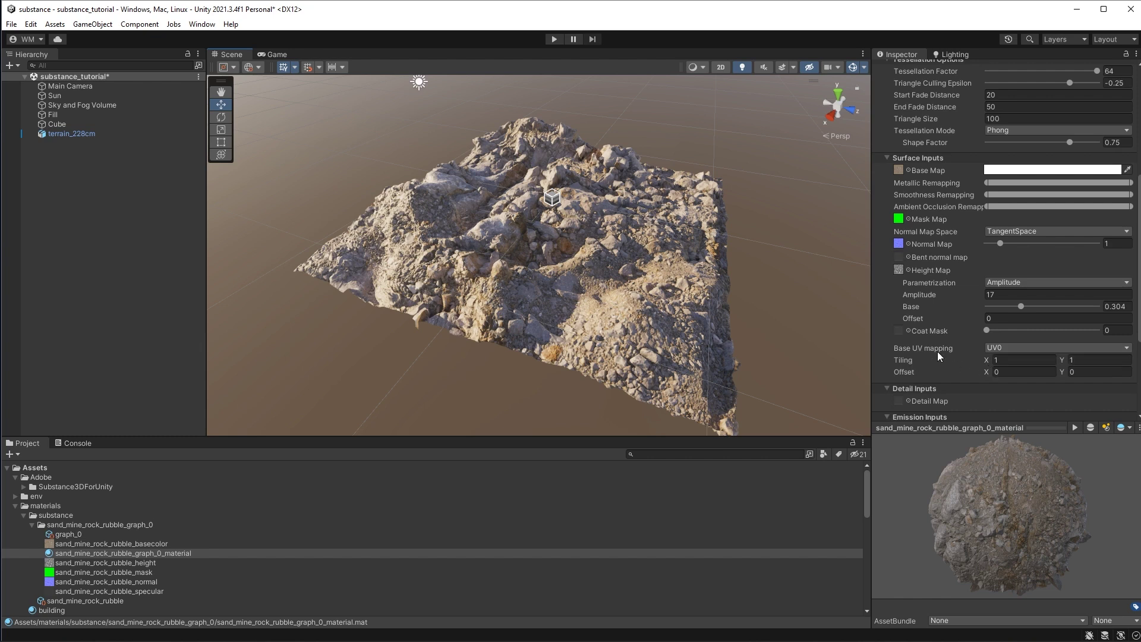
alt+drag(662, 242, 646, 268)
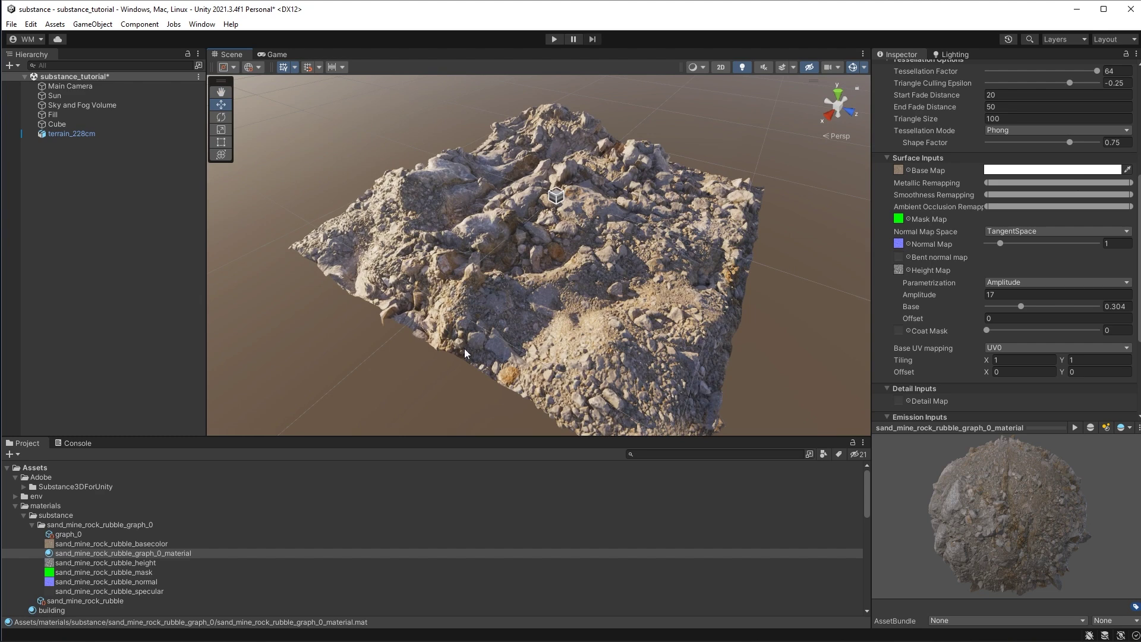
click(83, 535)
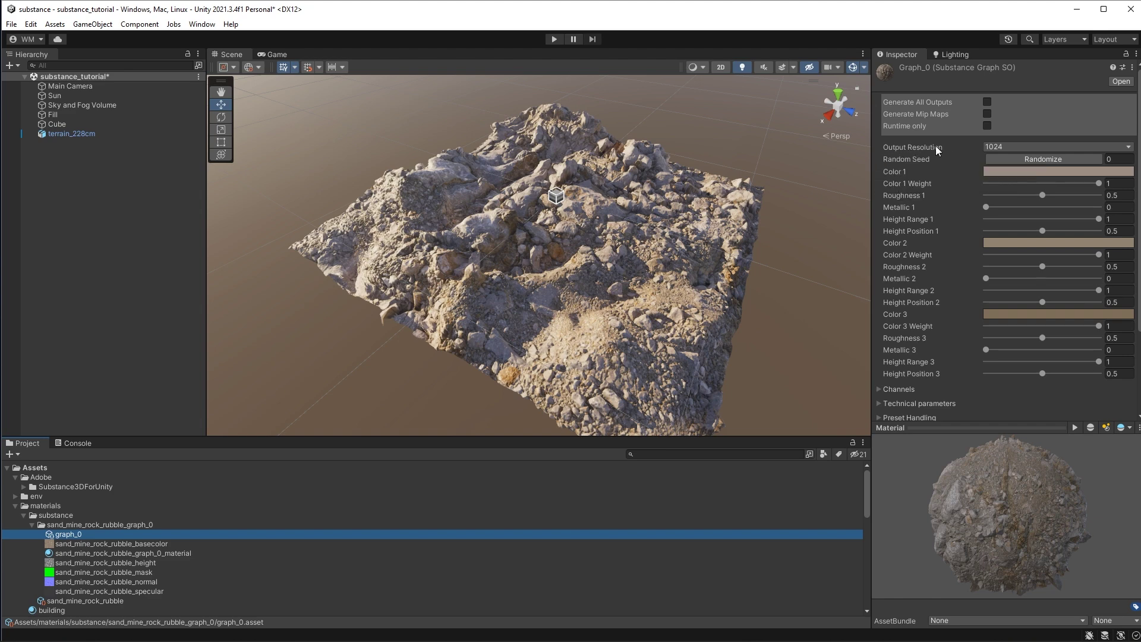
Set Graph_0's Output Resolution to 512 while orbiting the terrain.
alt+drag(701, 178, 720, 266)
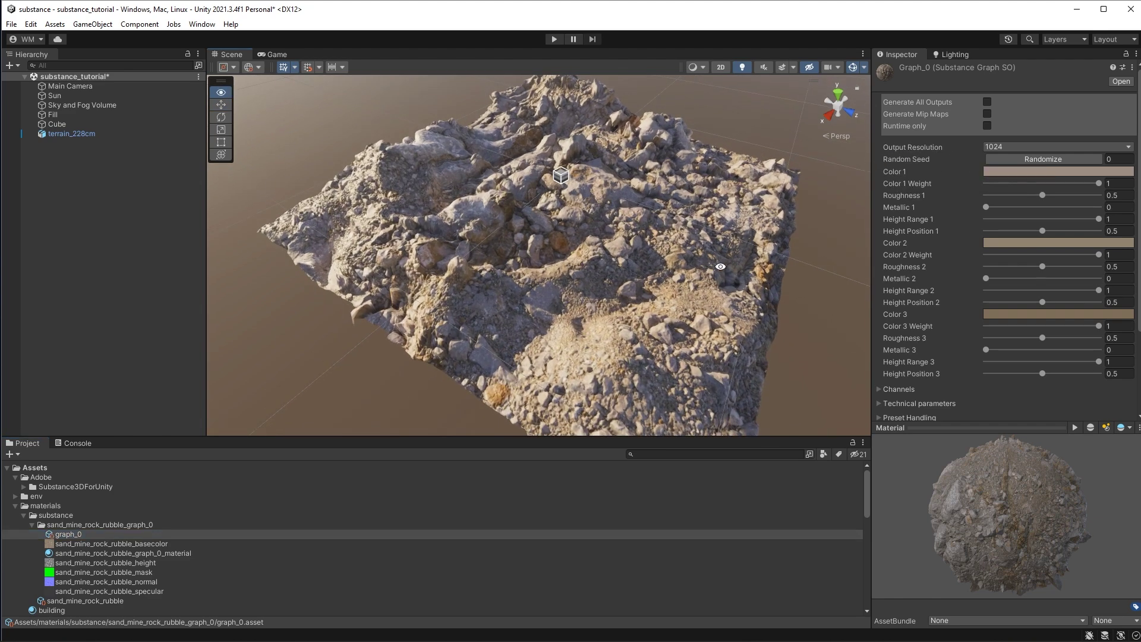
click(999, 145)
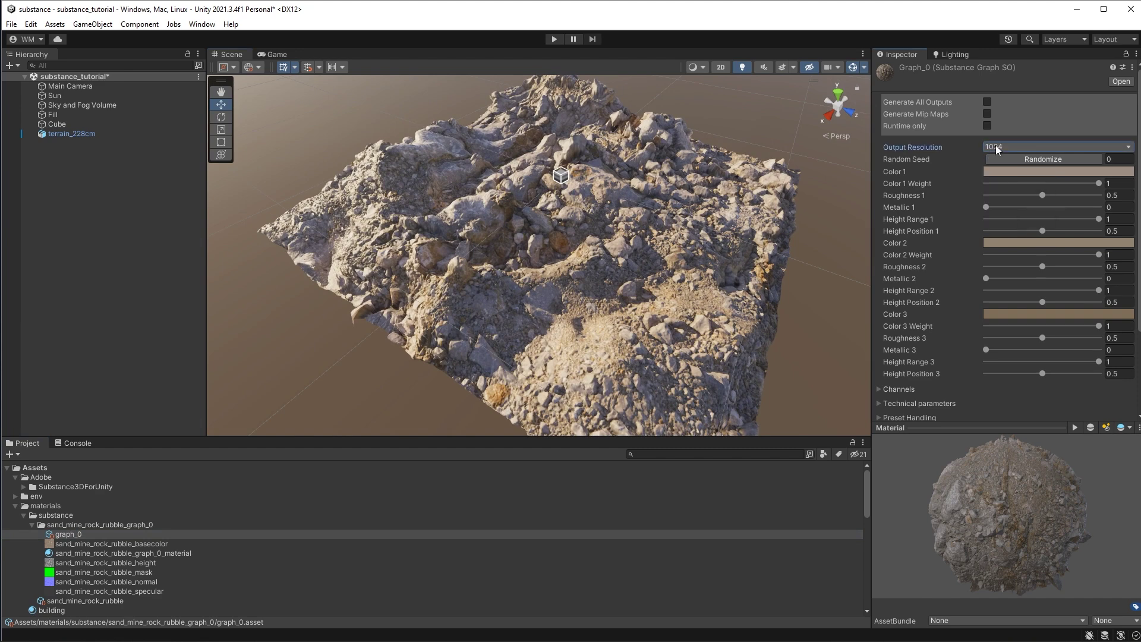
click(995, 146)
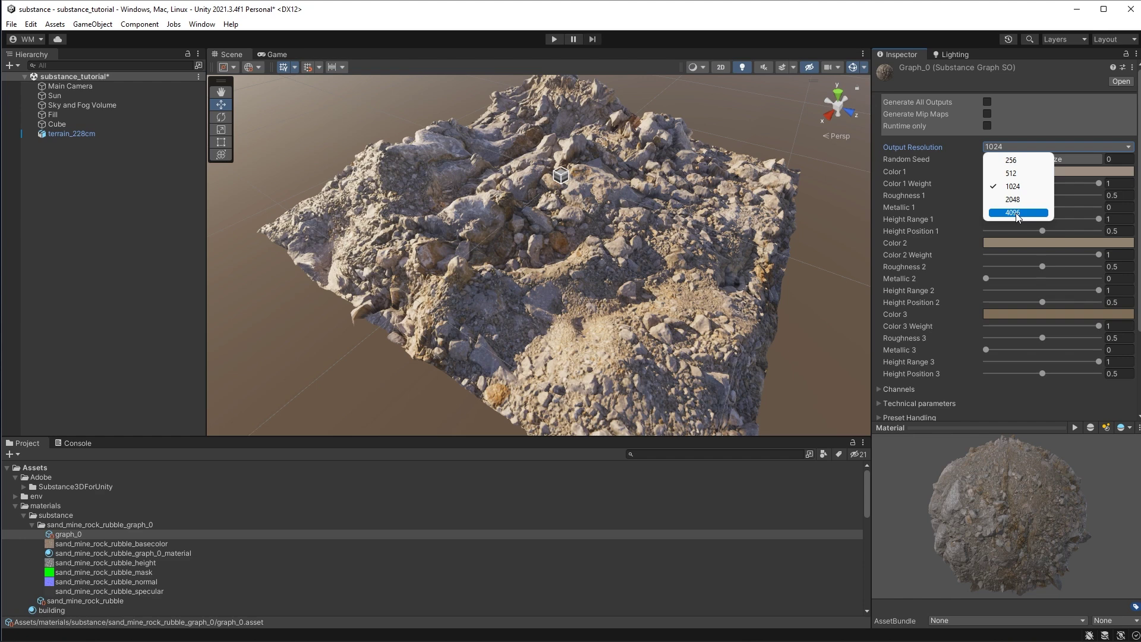
key(Escape)
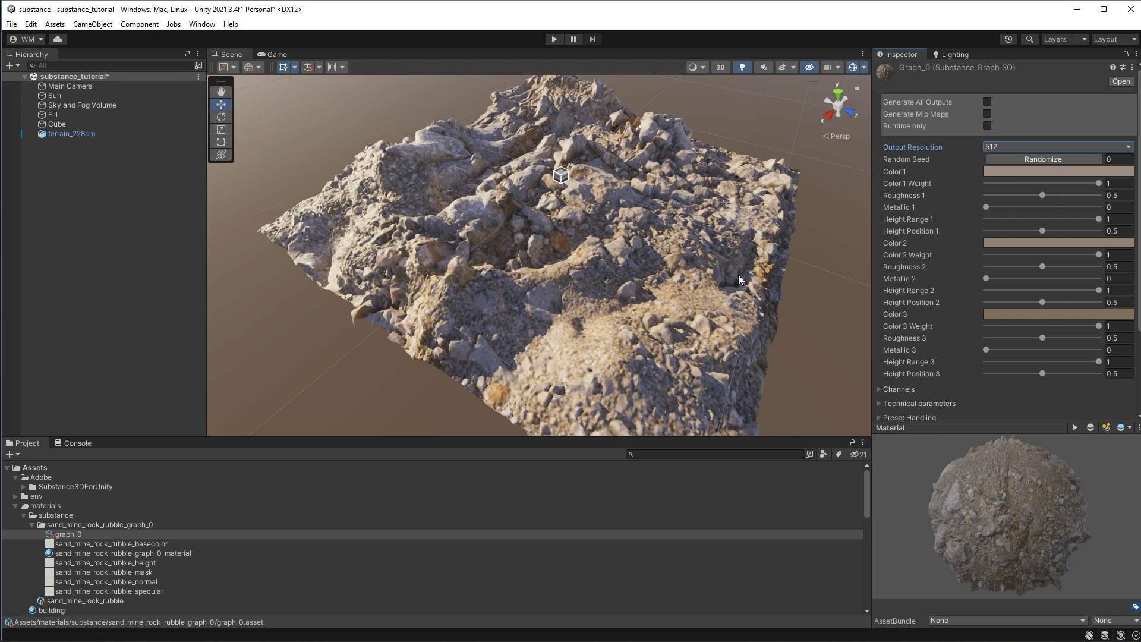
Raise Graph_0's Output Resolution to 2048 and view the terrain from a lower angle.
right_drag(738, 274, 683, 326)
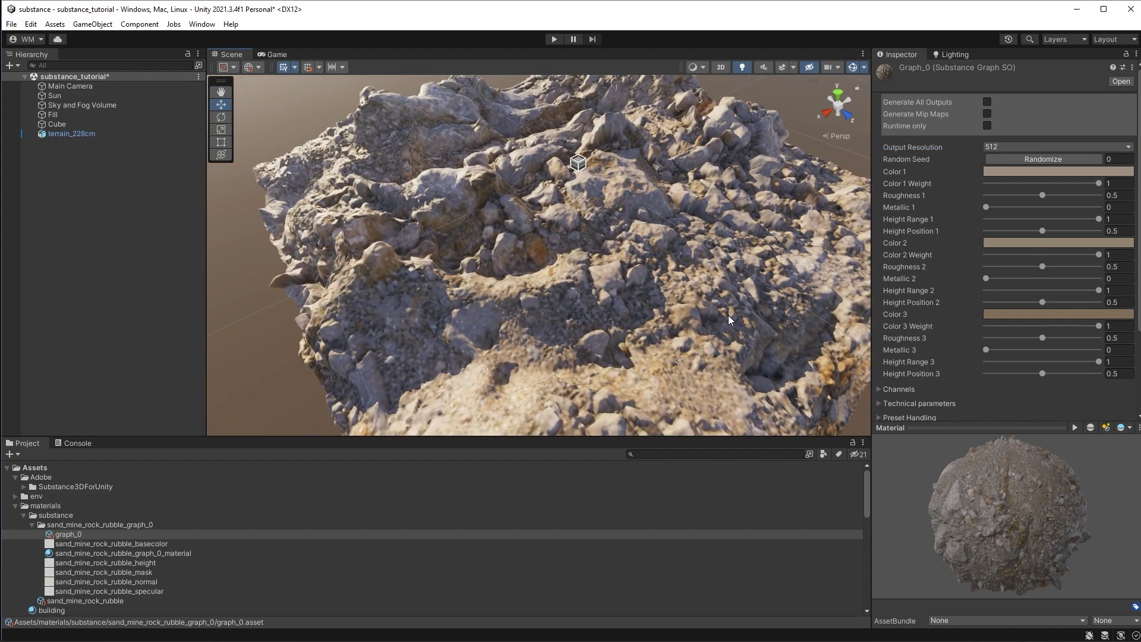
scroll(728, 315, up, 3)
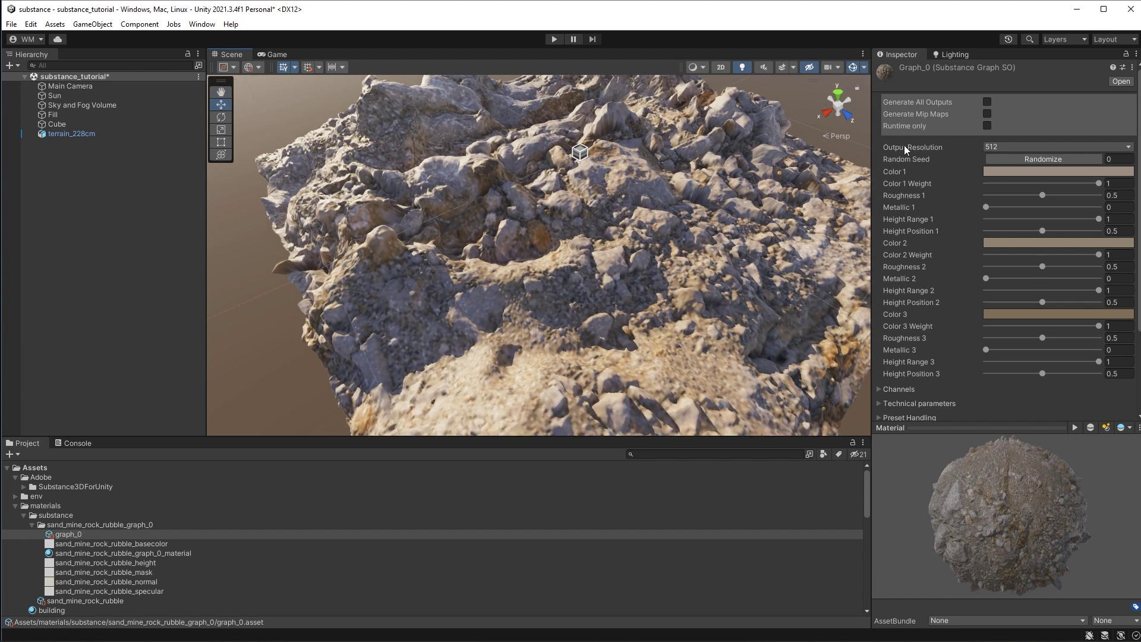
click(1004, 147)
click(972, 215)
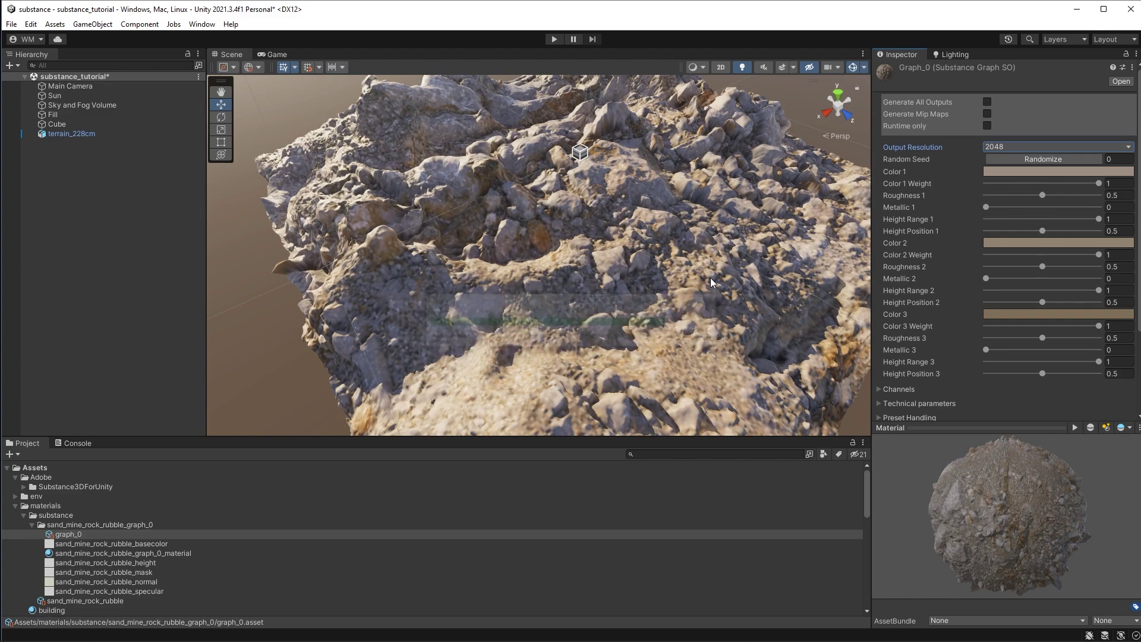
alt+drag(627, 241, 720, 306)
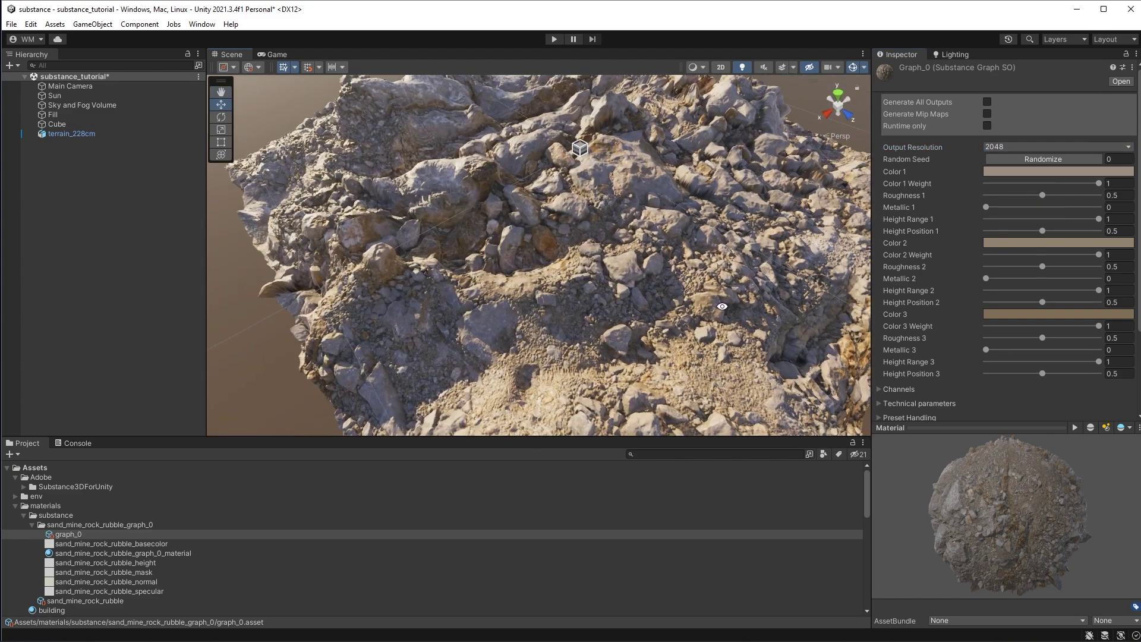
Expand the Technical parameters and set Normal Intensity to 0.527.
scroll(953, 216, down, 3)
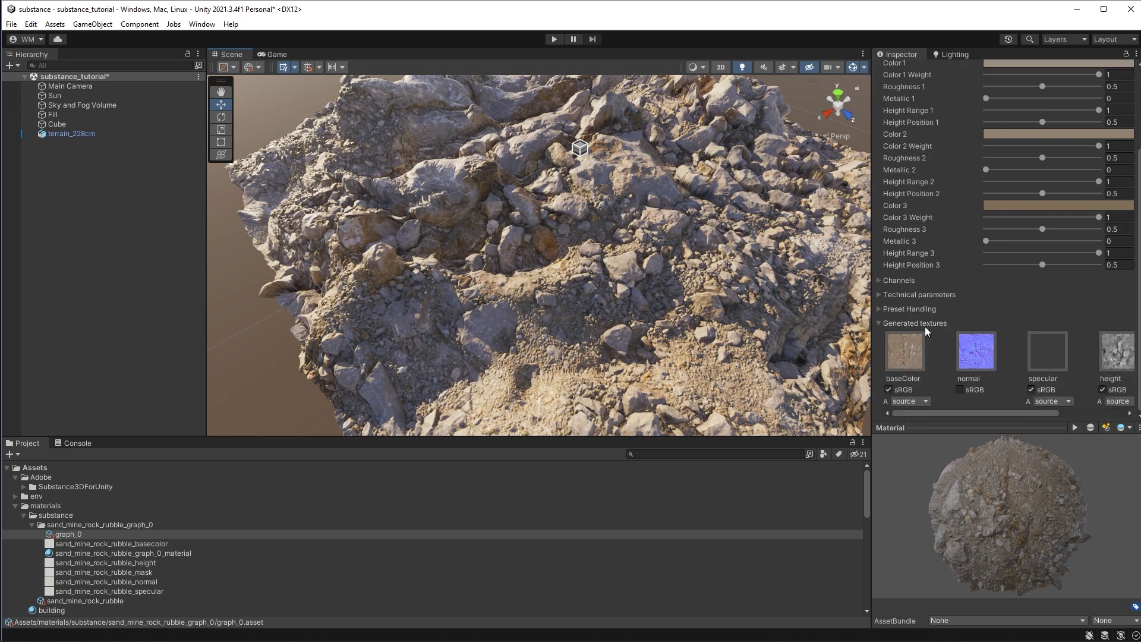
click(879, 295)
scroll(929, 256, down, 1)
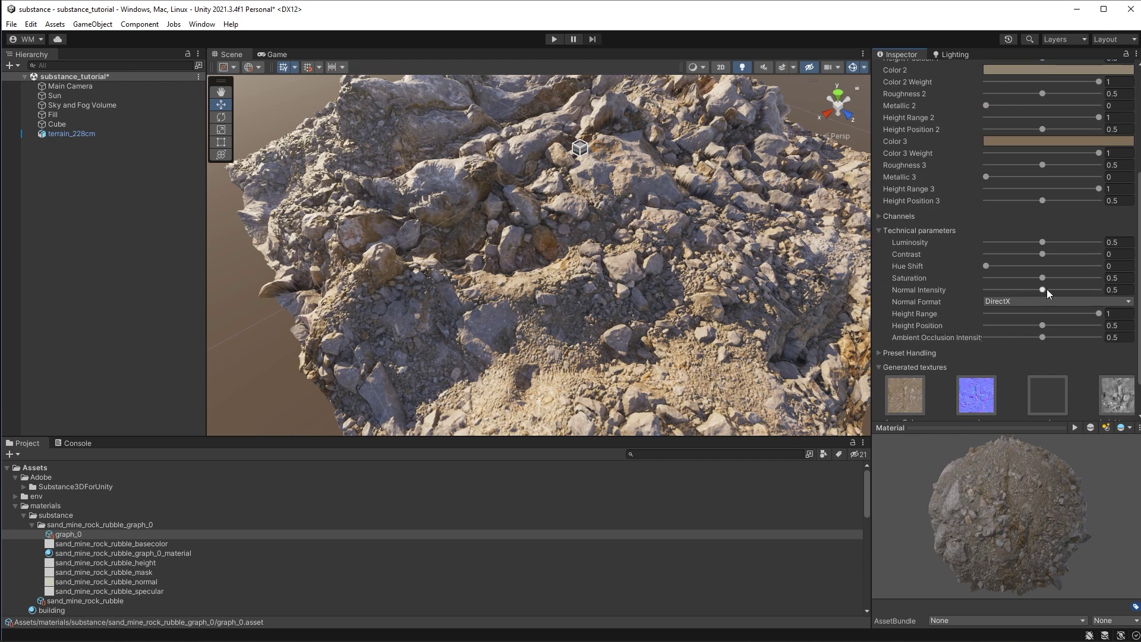
click(1073, 288)
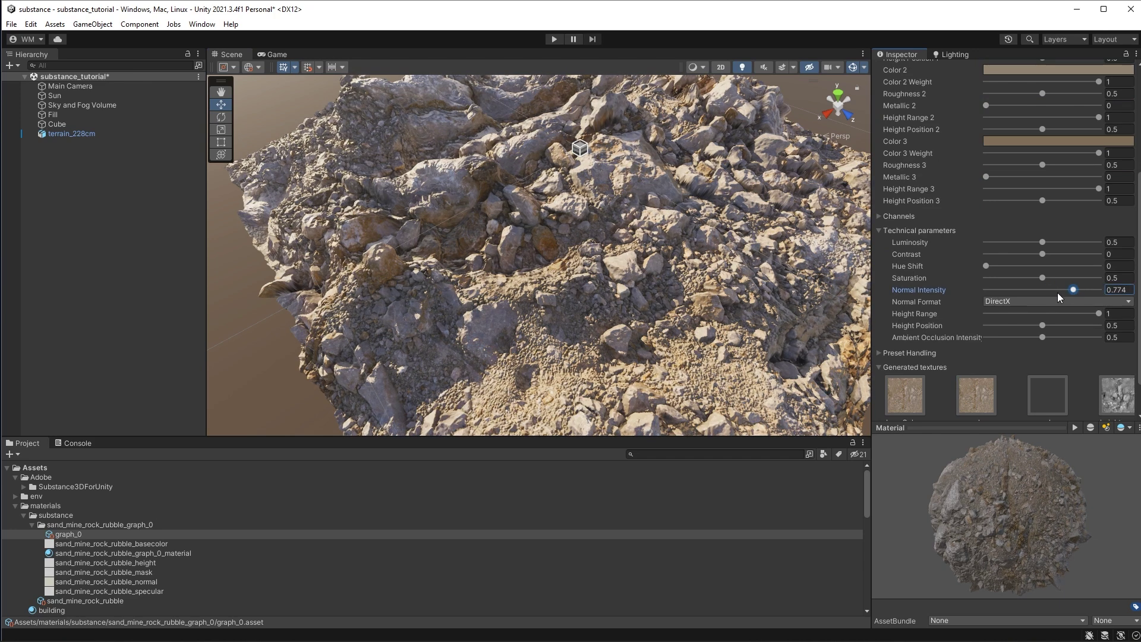
drag(1073, 289, 1045, 292)
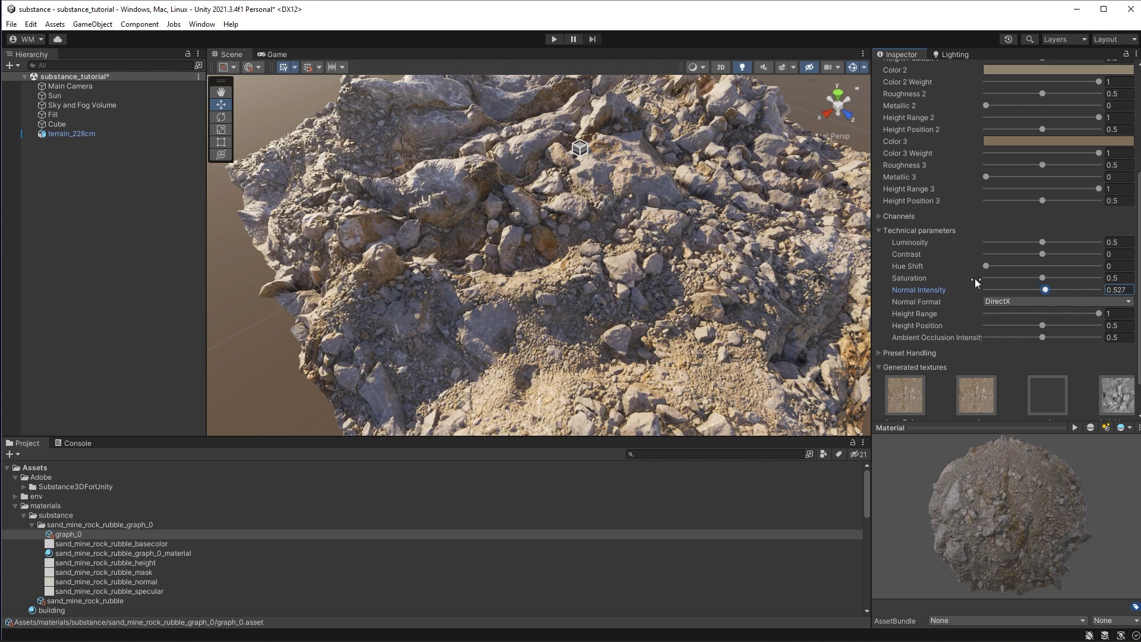
Raise Contrast to 0.11 and select the sand_mine_rock_rubble_basecolor texture.
drag(1044, 253, 1049, 254)
scroll(941, 214, down, 2)
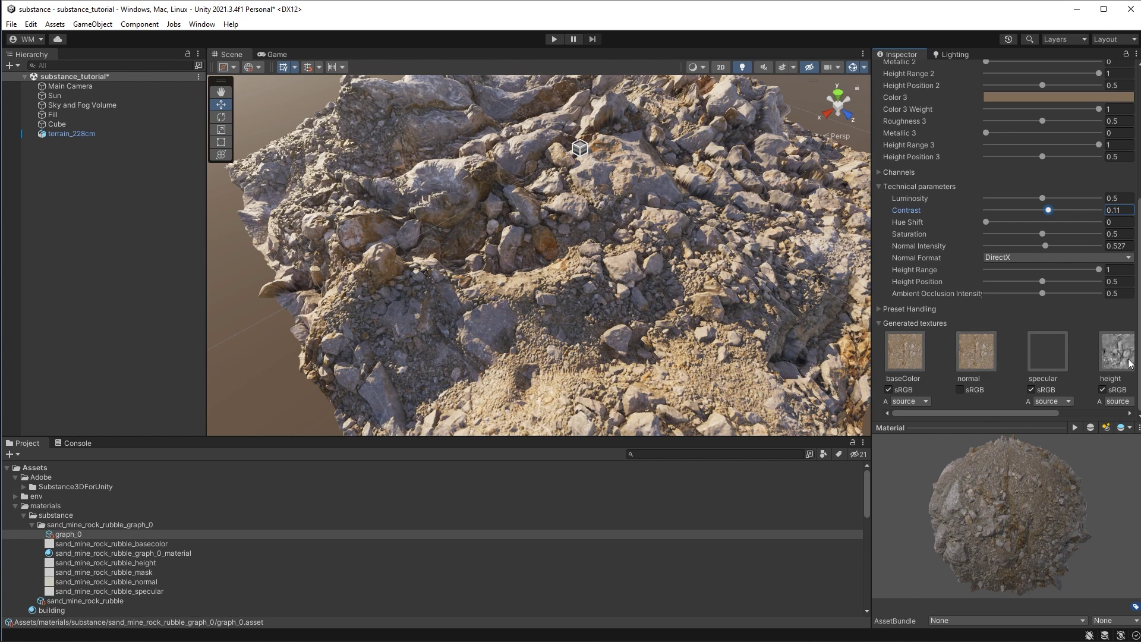
click(900, 346)
click(147, 544)
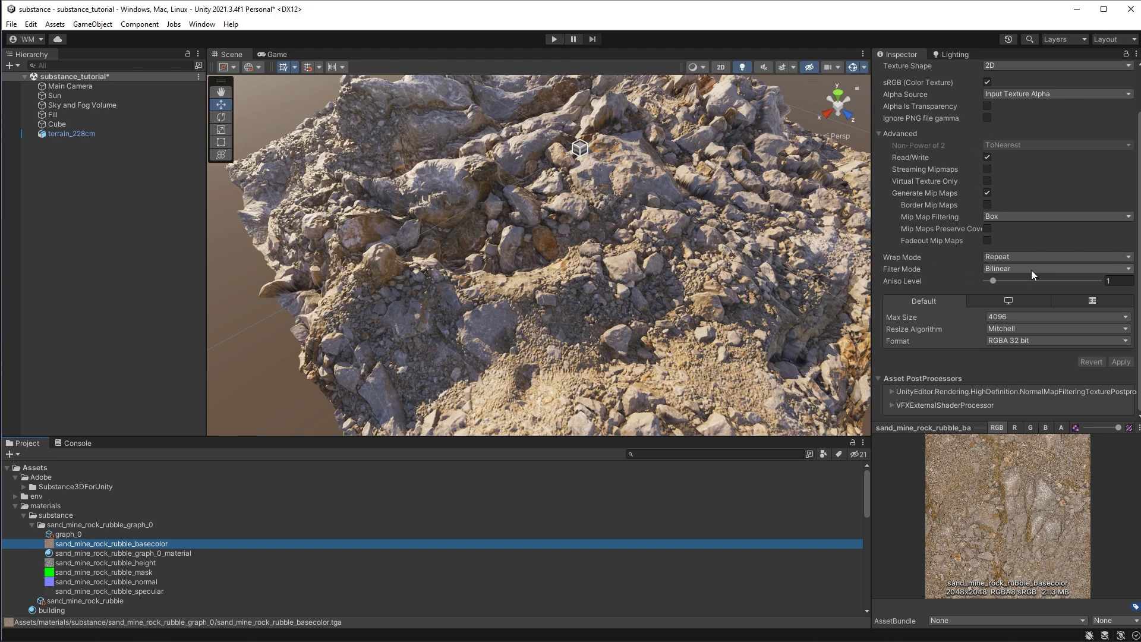
click(68, 534)
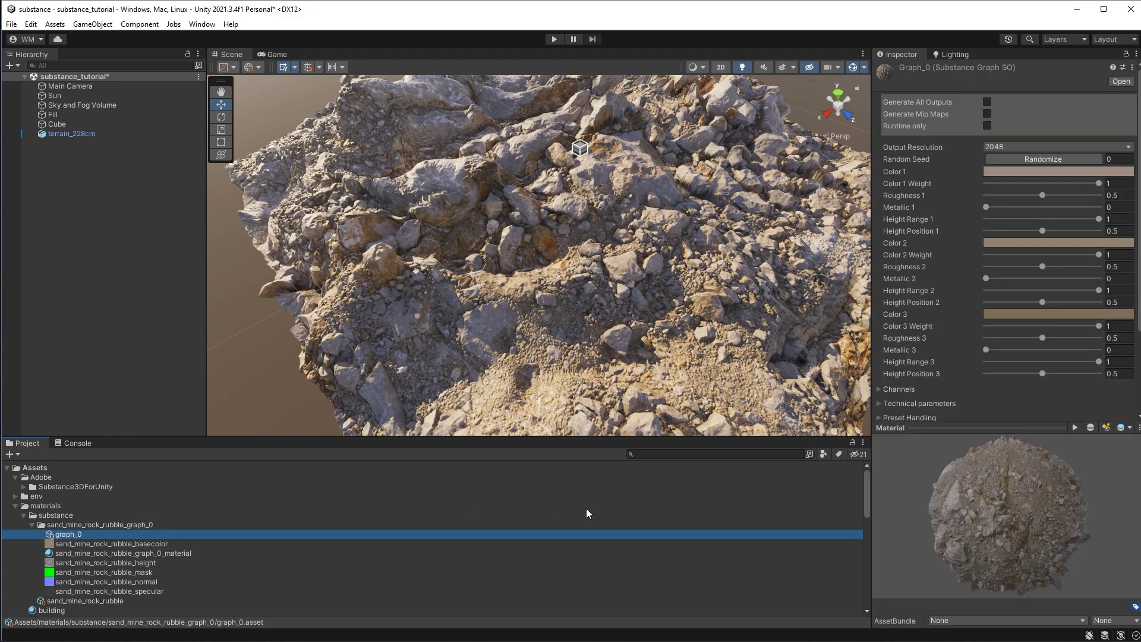
alt+drag(823, 199, 873, 205)
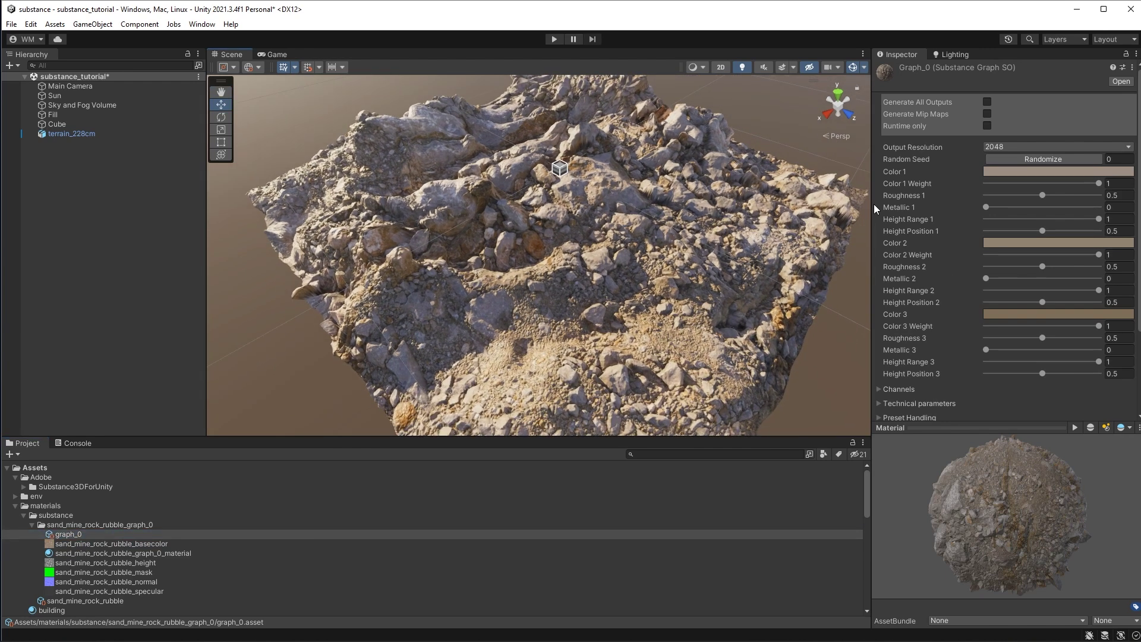
Darken Color 1 to a greyer brown, with Color 1 Weight 0.795 and Roughness 1 0.663.
click(997, 173)
drag(1065, 263, 1067, 265)
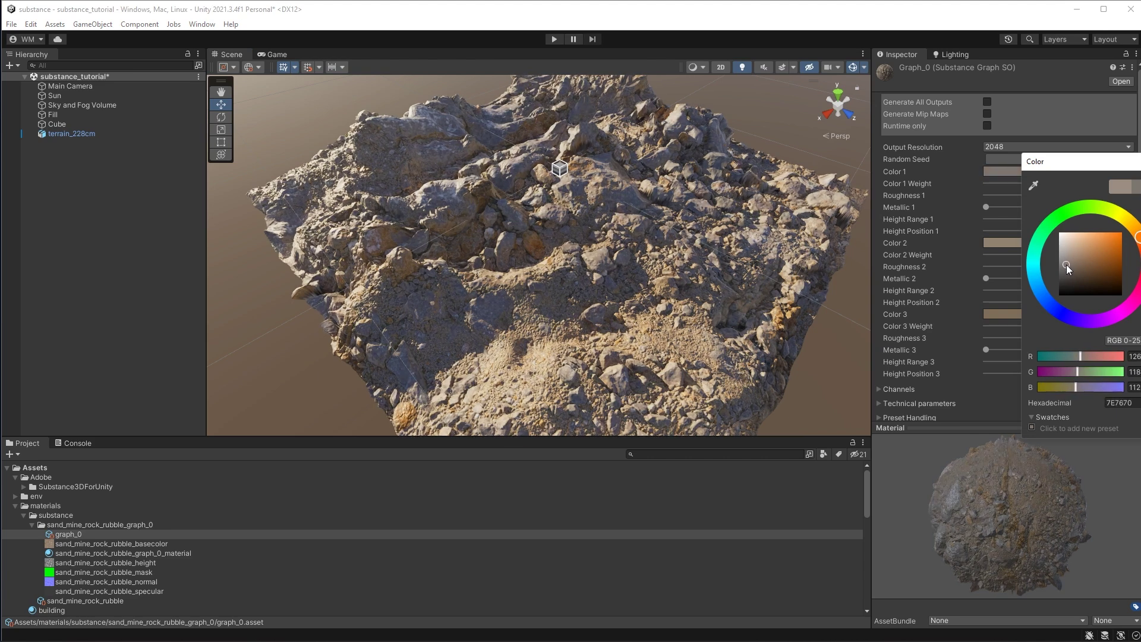
click(980, 181)
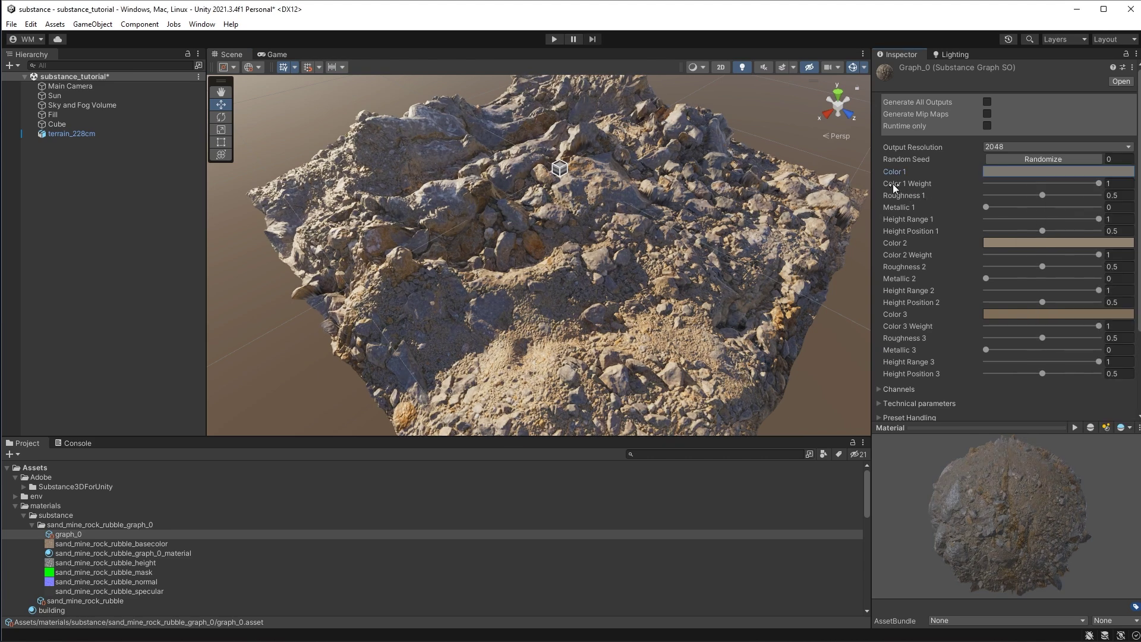
click(1114, 183)
mouse_move(1073, 185)
mouse_down()
mouse_move(1024, 194)
mouse_move(1074, 195)
mouse_move(1062, 198)
mouse_up()
click(1043, 195)
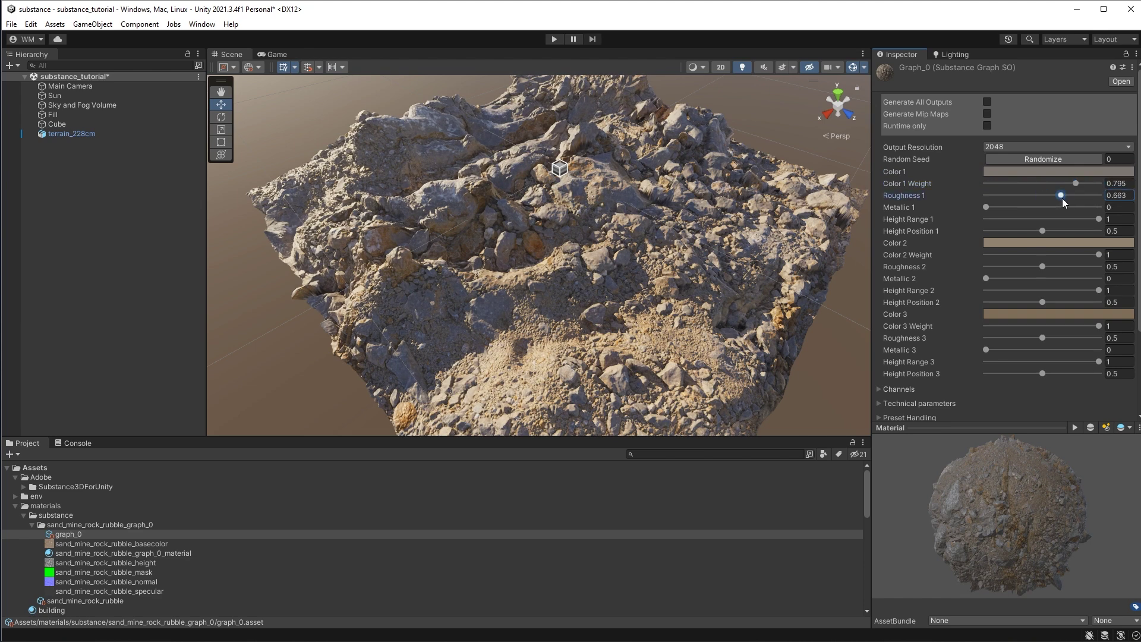
Lighten Color 2 to a pale beige and set Color 2 Weight to 0.863.
click(1004, 243)
drag(1047, 319, 1050, 322)
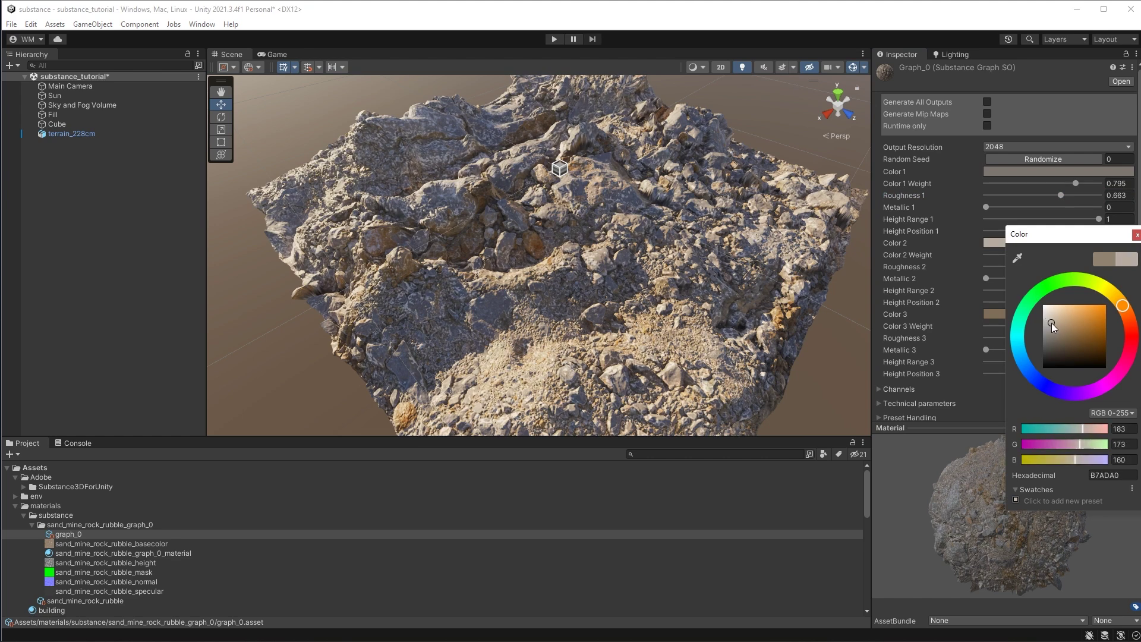
click(1136, 234)
mouse_move(1089, 255)
mouse_down()
mouse_move(1036, 258)
mouse_move(1082, 255)
mouse_up()
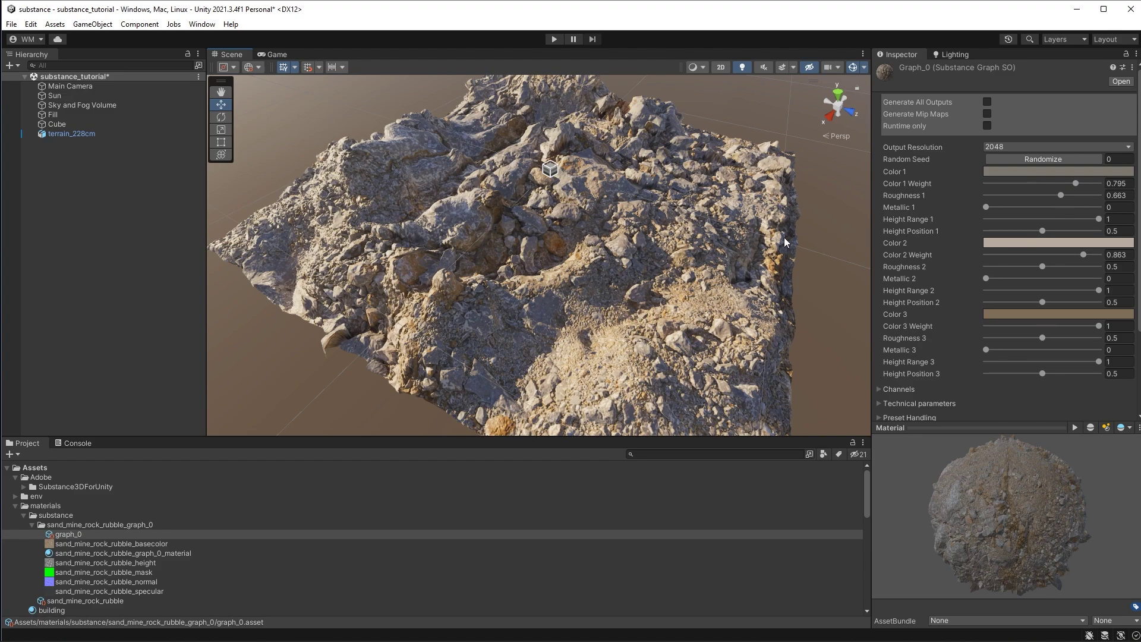
Duplicate the rubble terrain four times with Ctrl+D, placing each copy around the original.
scroll(783, 237, down, 5)
click(539, 219)
key(ctrl+d)
scroll(509, 204, up, 3)
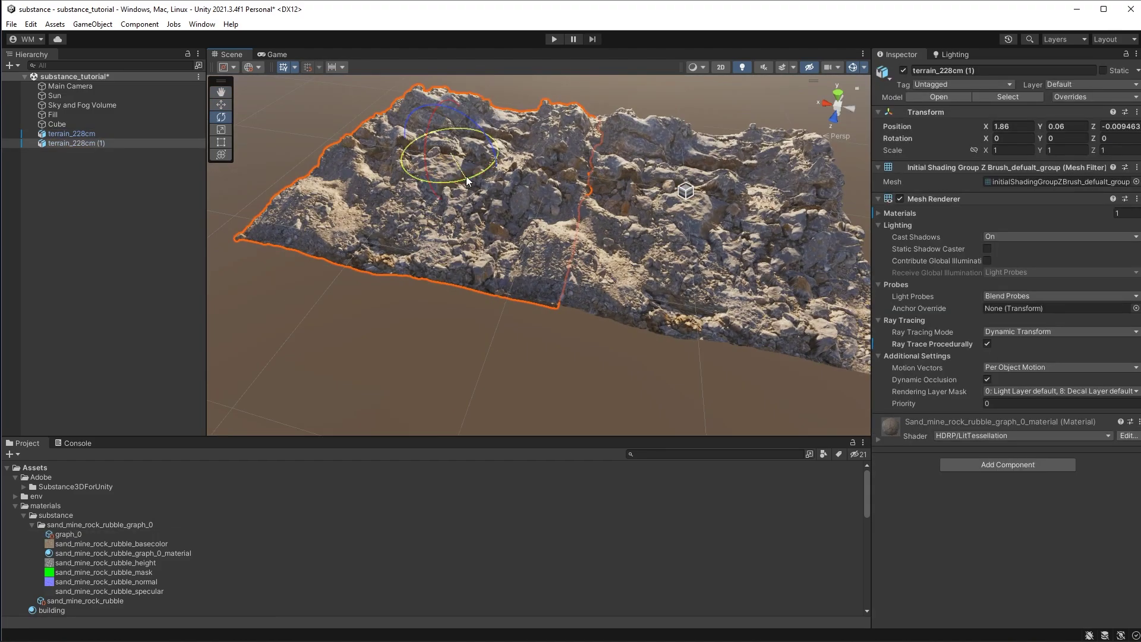
drag(509, 204, 512, 173)
key(ctrl+d)
drag(462, 281, 447, 208)
scroll(447, 208, down, 5)
key(ctrl+d)
drag(636, 203, 679, 338)
click(679, 339)
key(ctrl+d)
drag(437, 219, 458, 357)
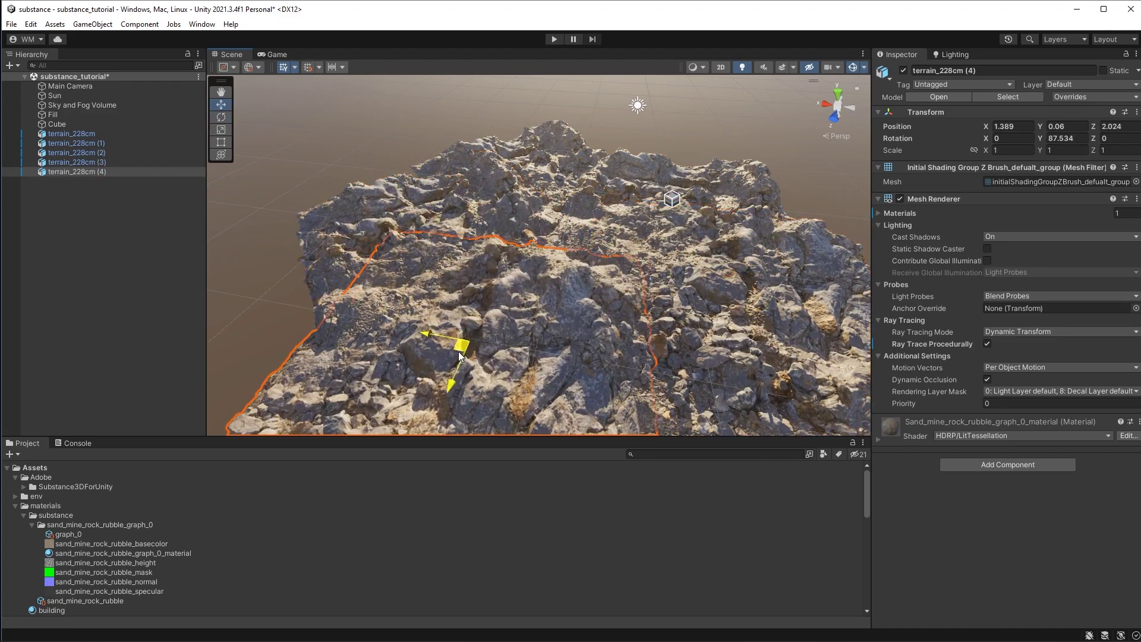
right_drag(535, 267, 580, 282)
Add a Plane from GameObject > 3D Object and raise it up through the rocks.
click(92, 23)
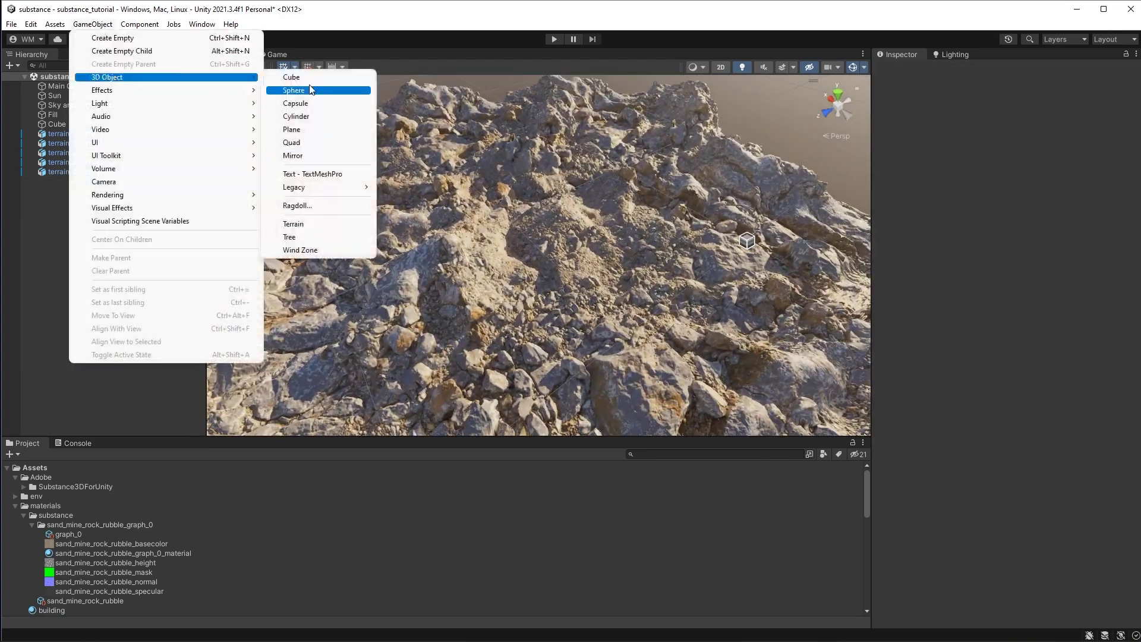
click(291, 126)
drag(540, 231, 540, 141)
Duplicate terrain_228cm (4) into terrain_228cm (5) and move it to fill a gap.
click(488, 346)
key(ctrl+d)
drag(403, 269, 395, 280)
right_drag(395, 280, 516, 242)
Rotate terrain_228cm (2) to vary the terrain layout.
click(516, 242)
key(e)
drag(481, 267, 504, 231)
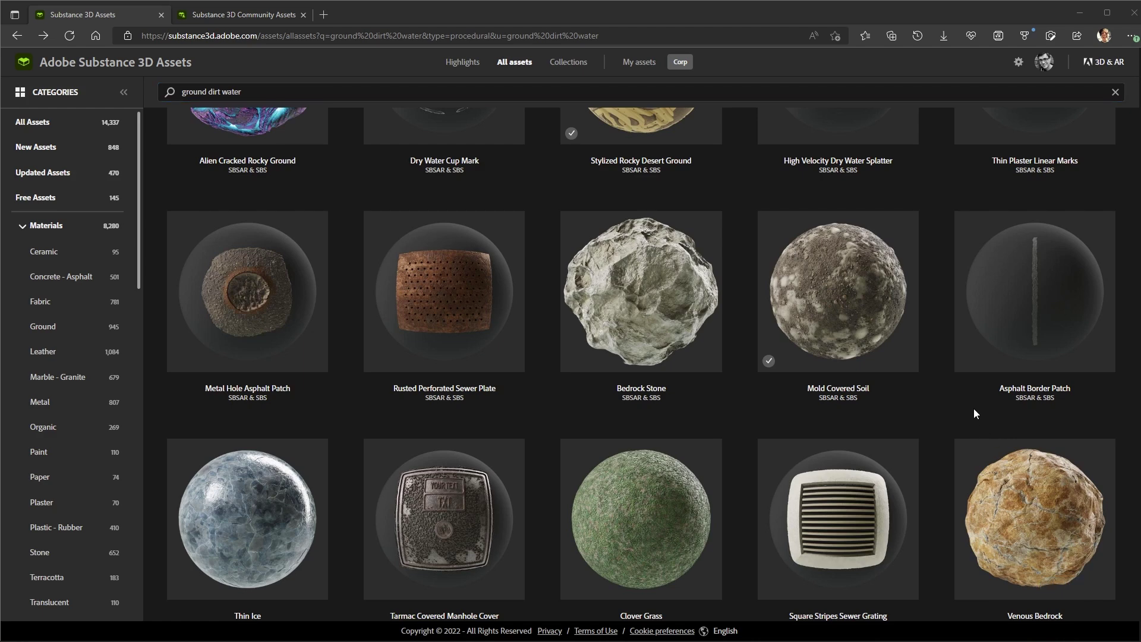
Download Mold Covered Soil as an SBSAR into Assets/materials/substance.
click(837, 292)
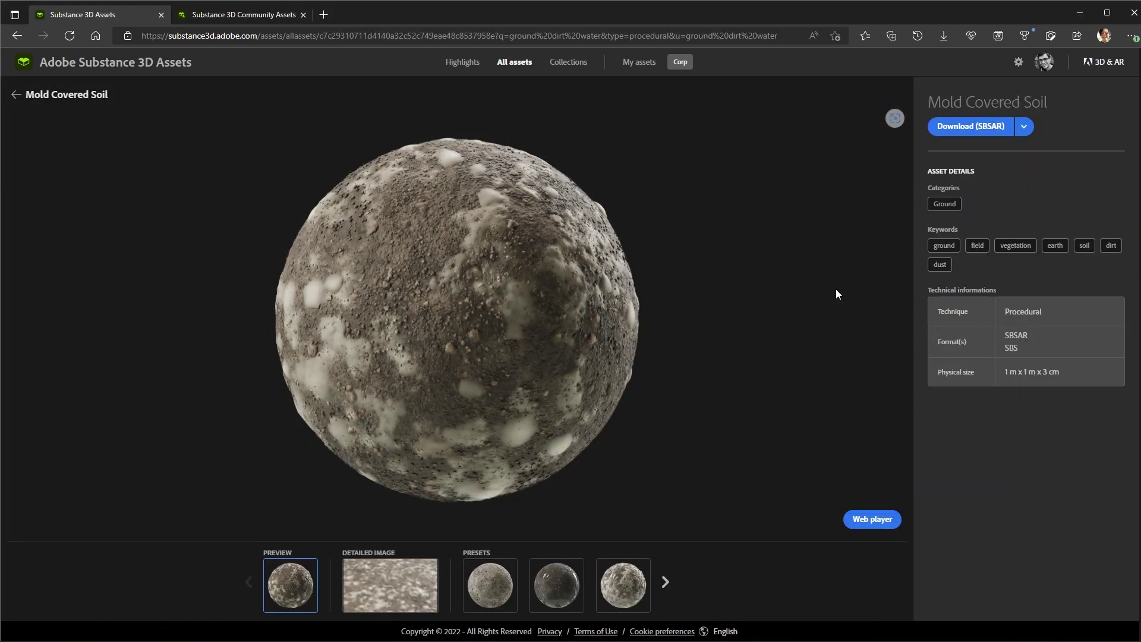
click(990, 130)
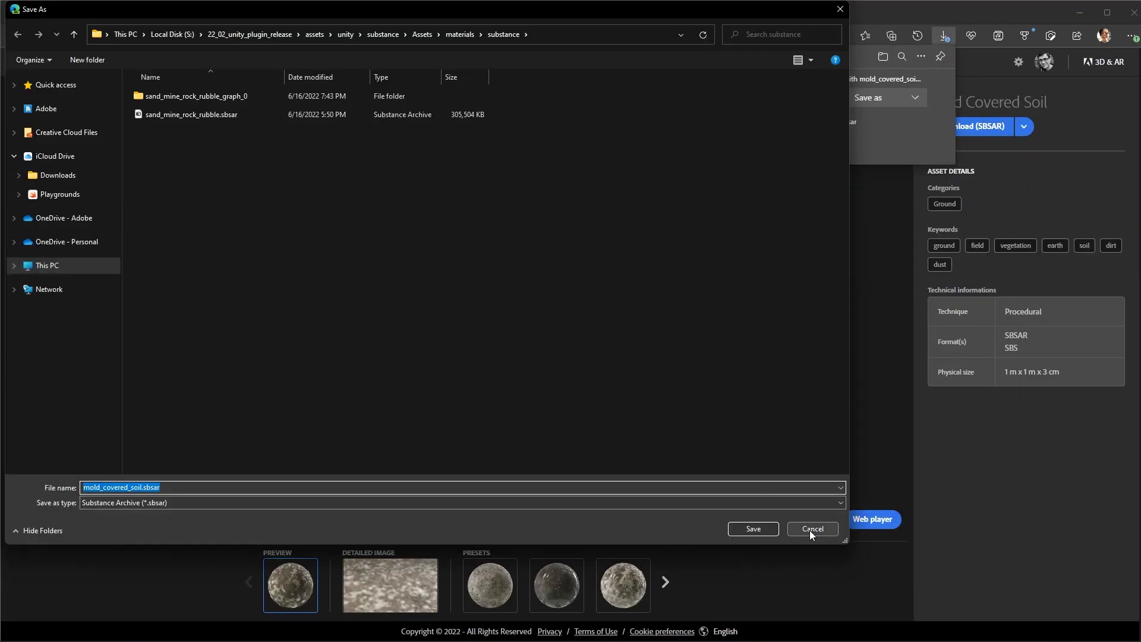
click(761, 522)
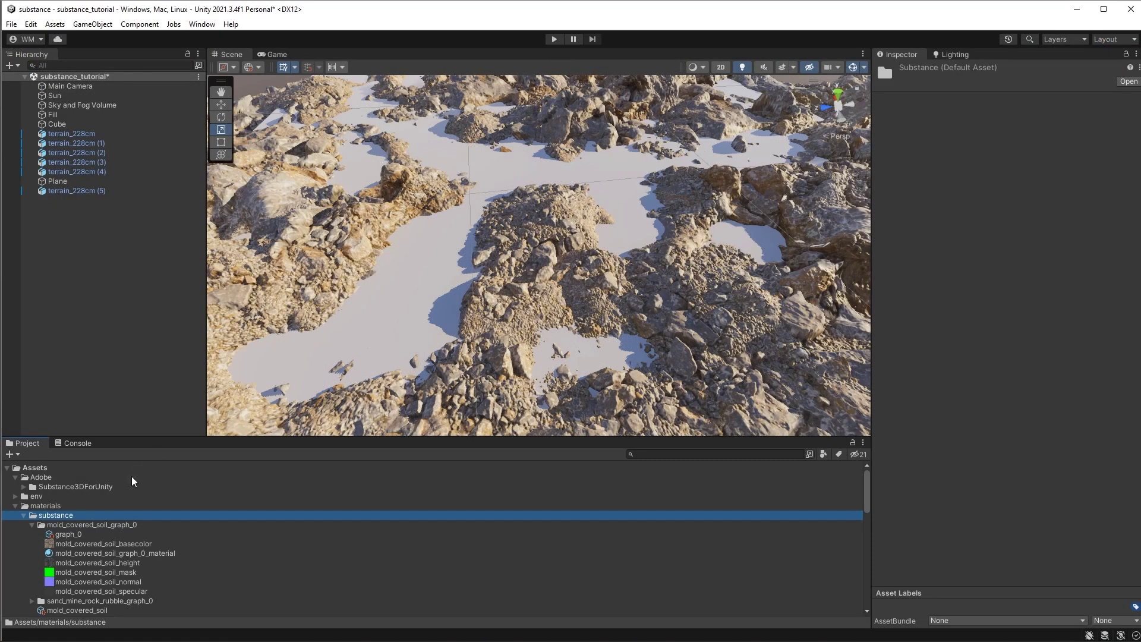
Apply the mold_covered_soil material to a terrain piece in the Scene.
click(114, 522)
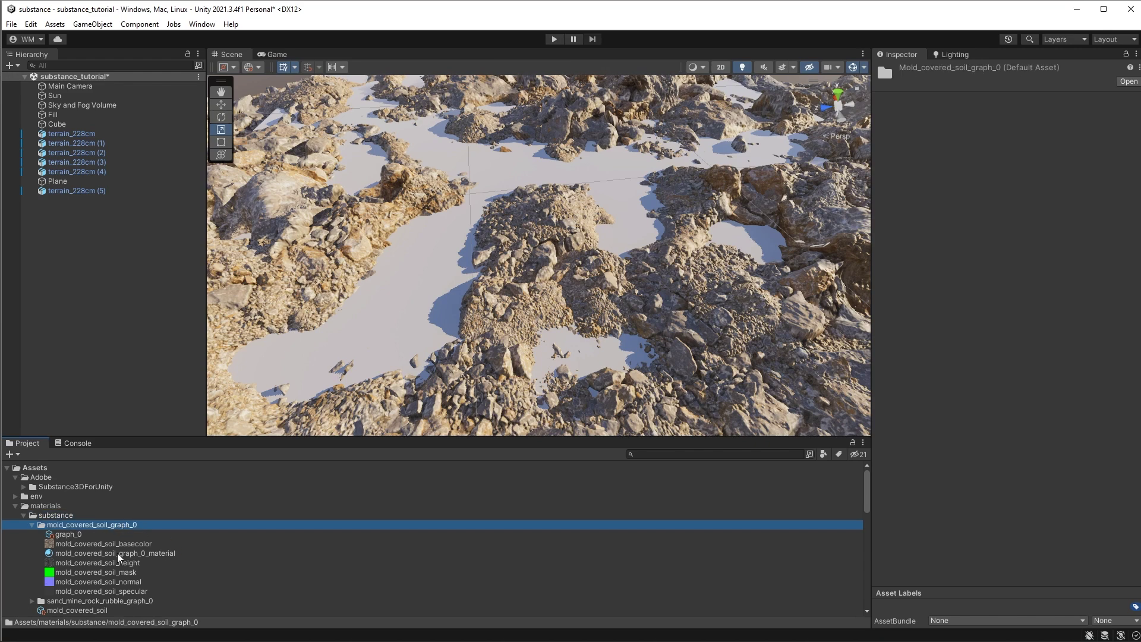
click(119, 553)
drag(118, 555, 529, 305)
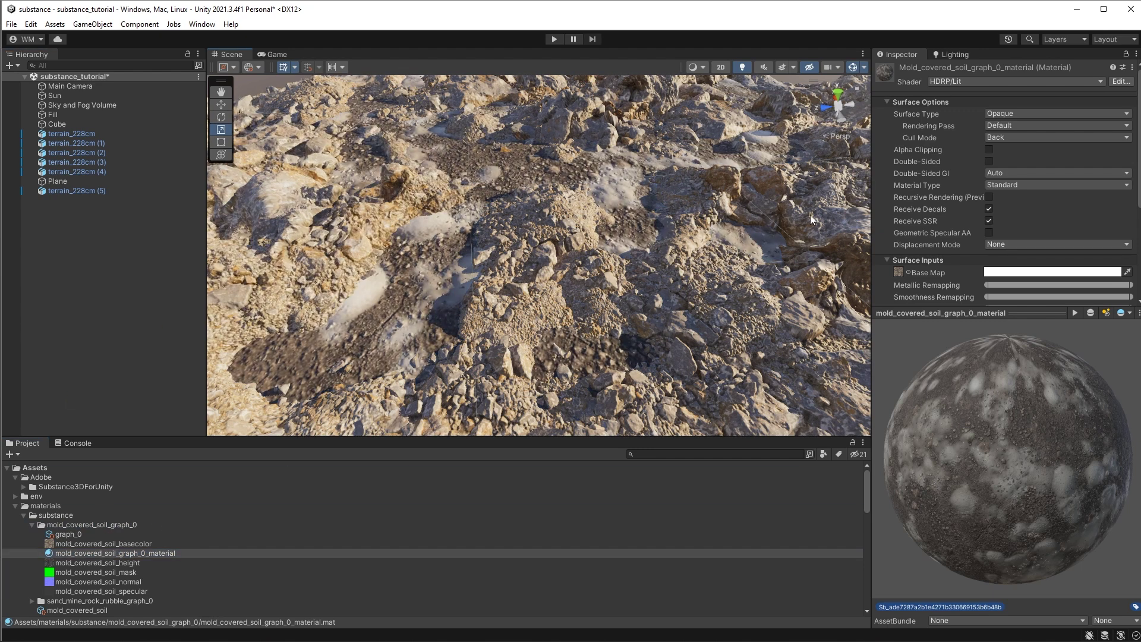
Set the material's Tiling X and Y to 3 and check the retiled surface.
scroll(918, 172, down, 5)
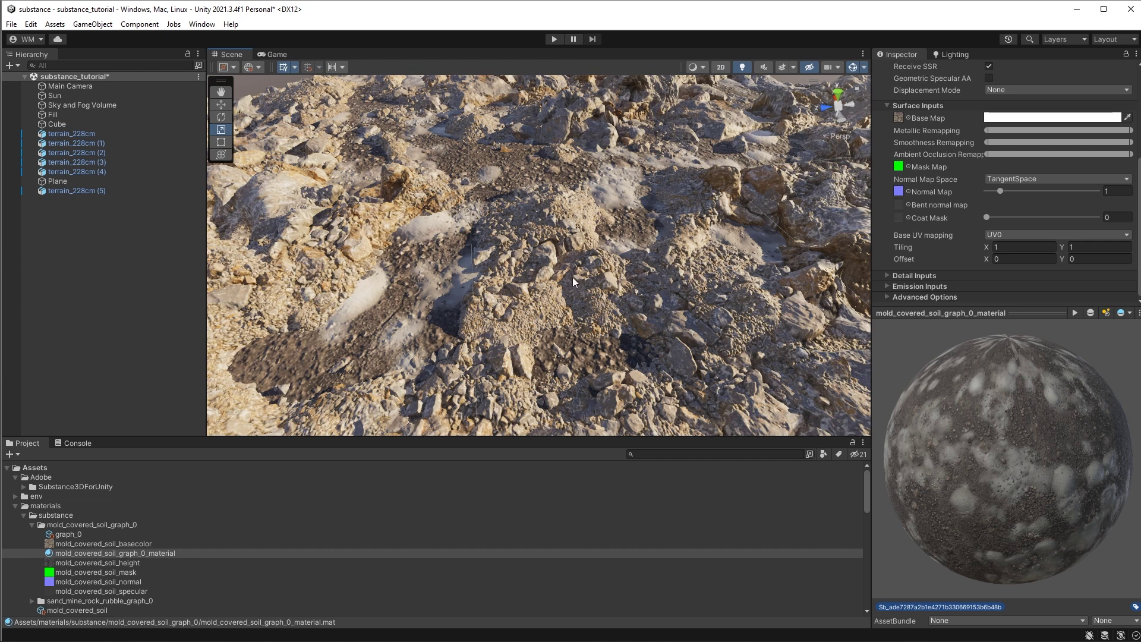
click(1009, 248)
text(3)
key(Tab)
text(3)
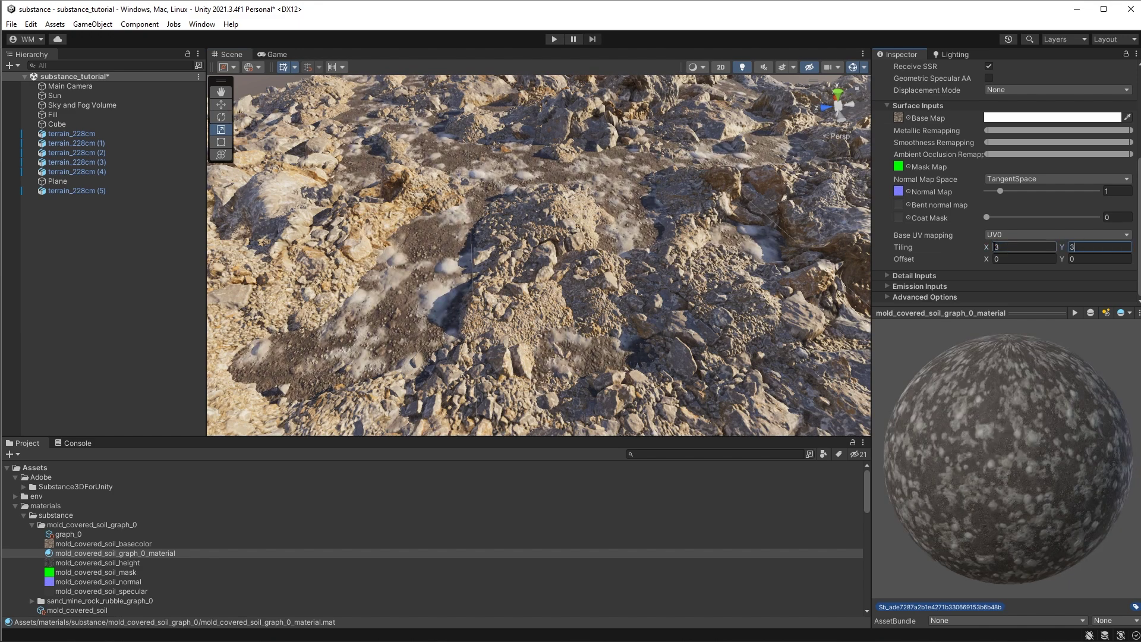
right_drag(609, 241, 630, 272)
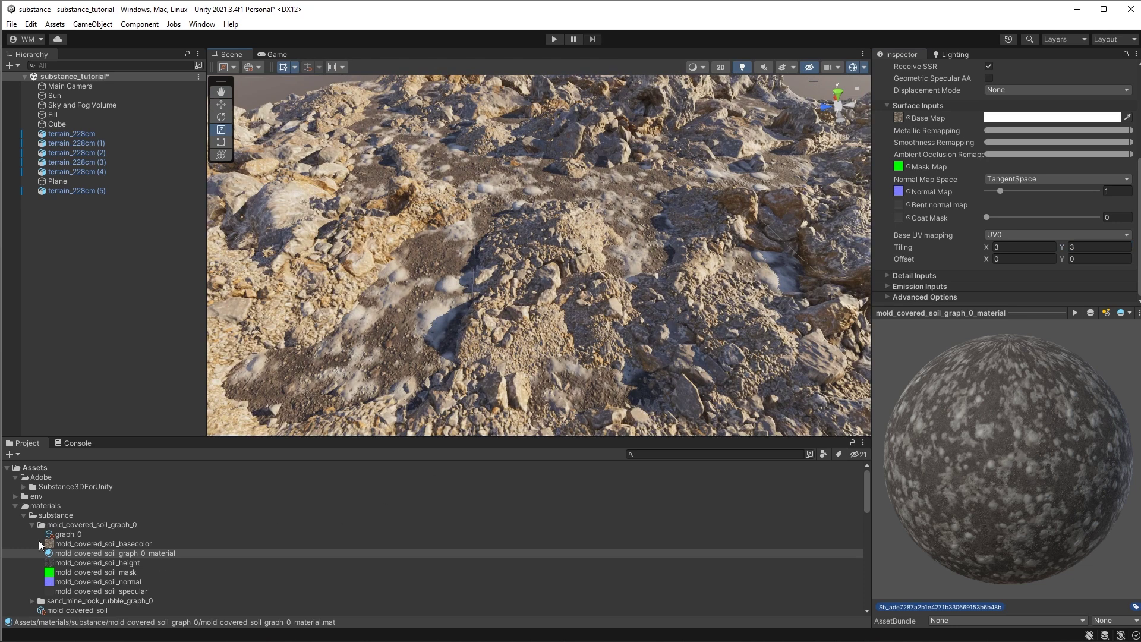
click(76, 535)
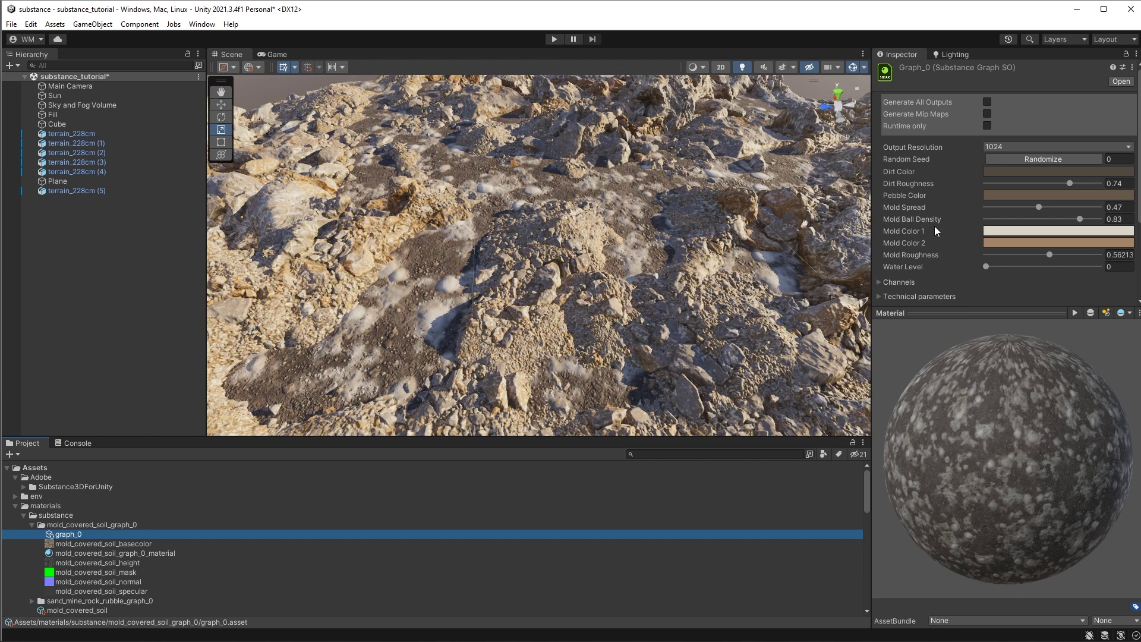
Reduce Mold Ball Density to 0 and lighten the Dirt Color.
mouse_move(1004, 219)
mouse_down()
mouse_move(986, 218)
mouse_move(986, 208)
mouse_up()
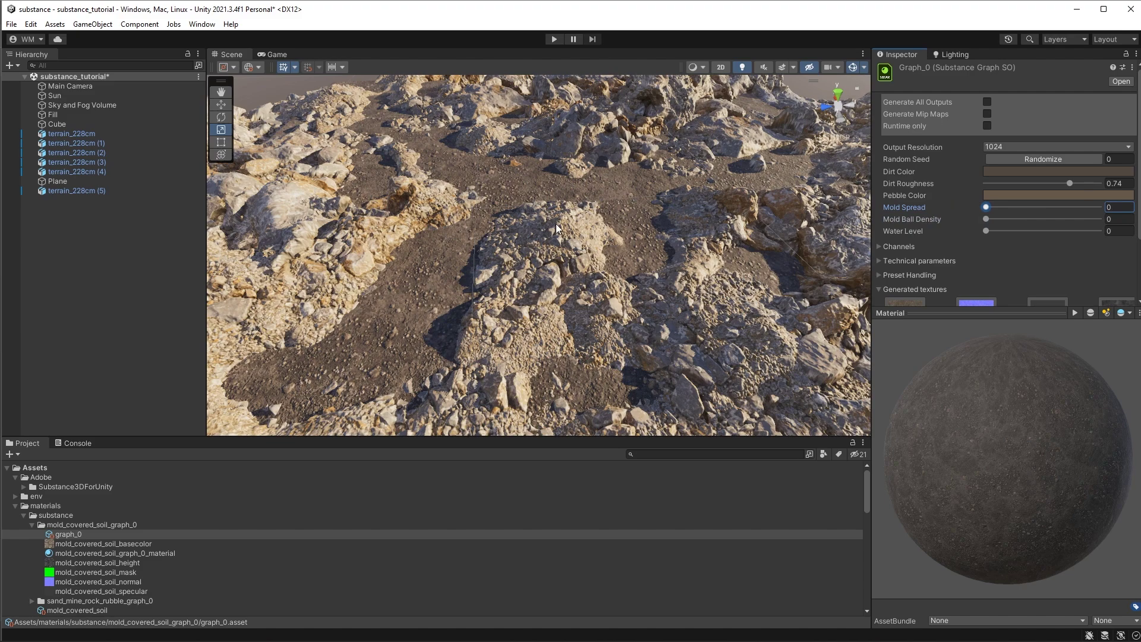
alt+drag(637, 221, 624, 260)
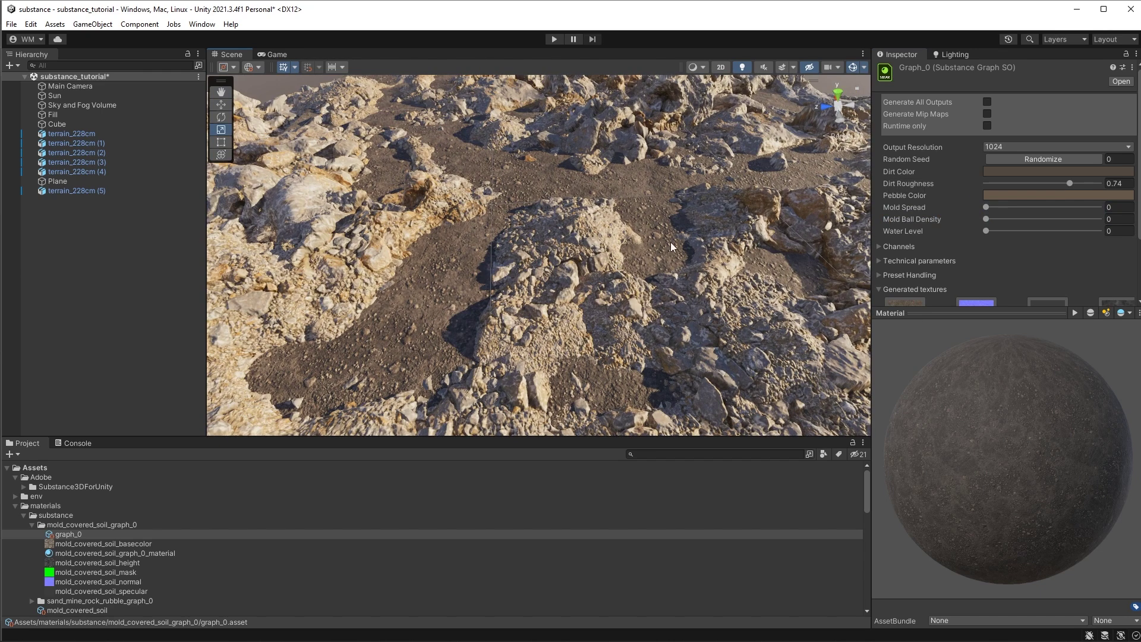
click(991, 172)
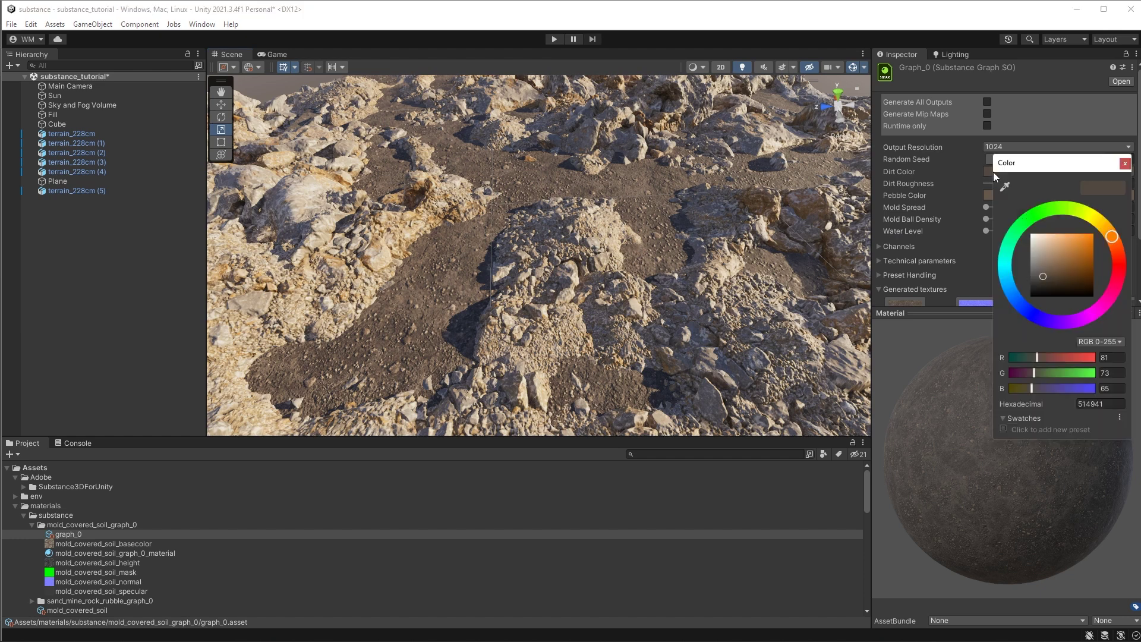
mouse_move(1046, 280)
mouse_down()
mouse_move(1039, 267)
mouse_move(1050, 270)
mouse_up()
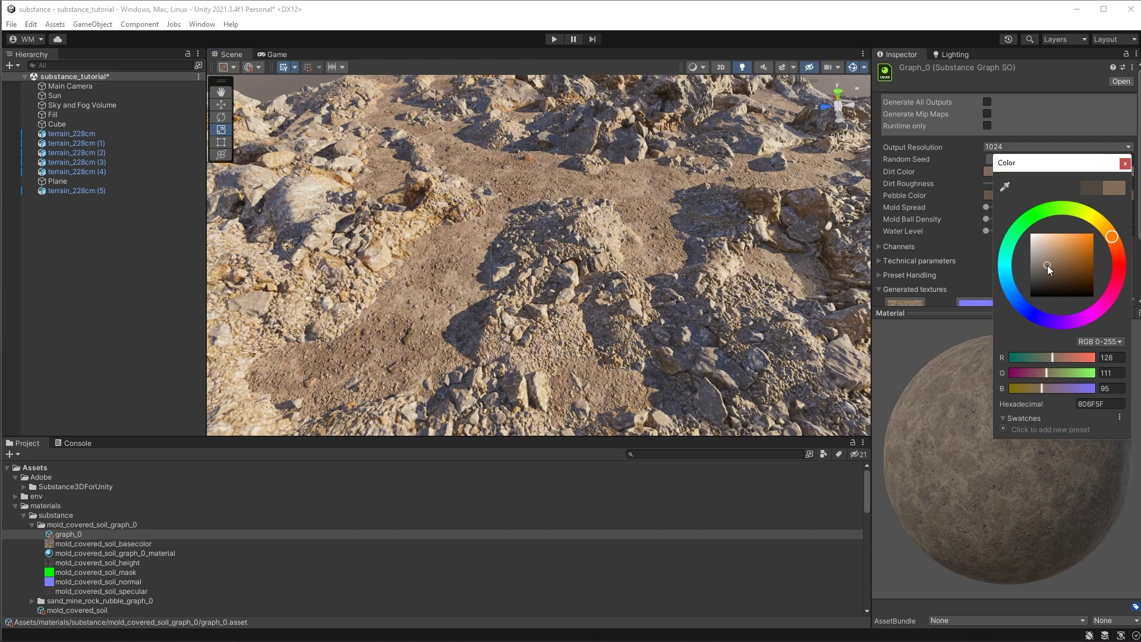
click(1124, 164)
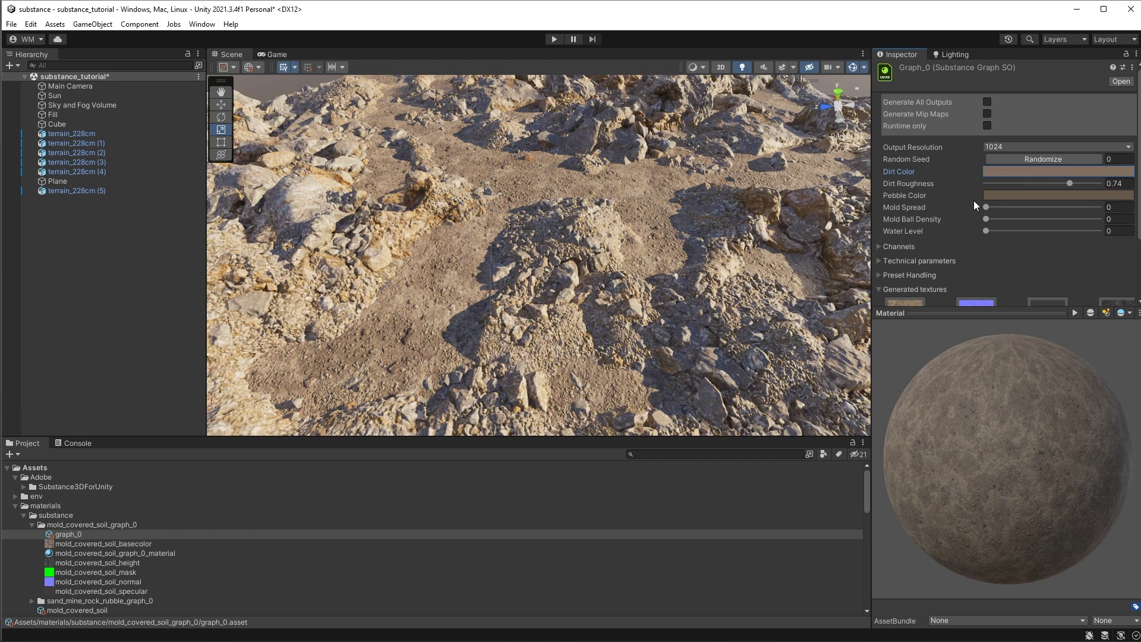
Set Pebble Color to light tan 9F8C7B and orbit to inspect the terrain.
click(1004, 195)
drag(1039, 297, 1041, 286)
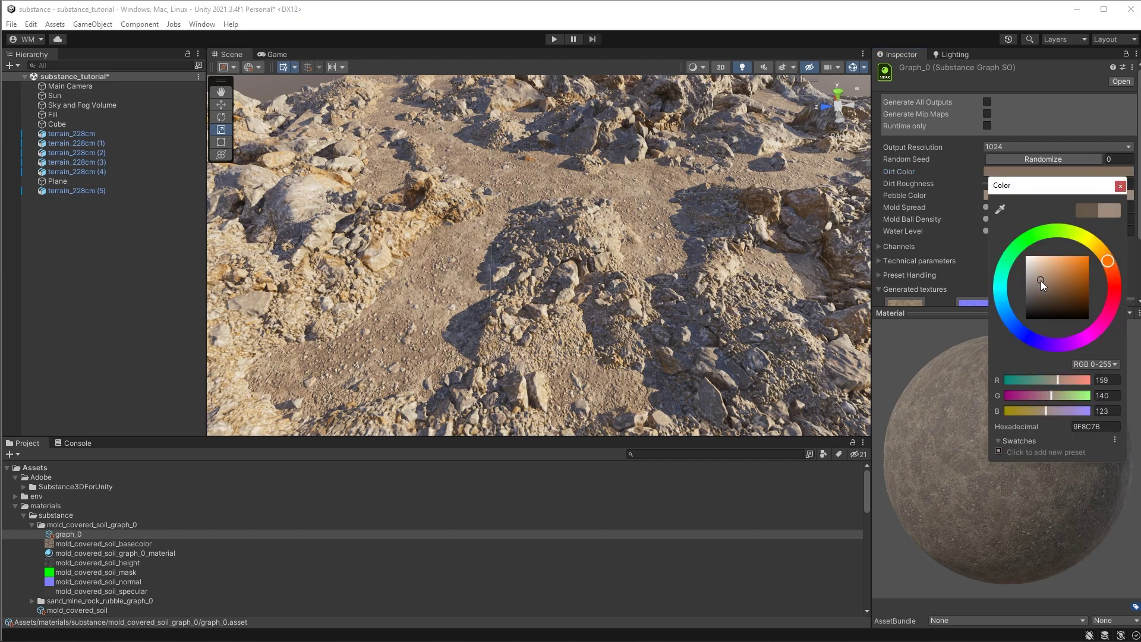
click(1120, 186)
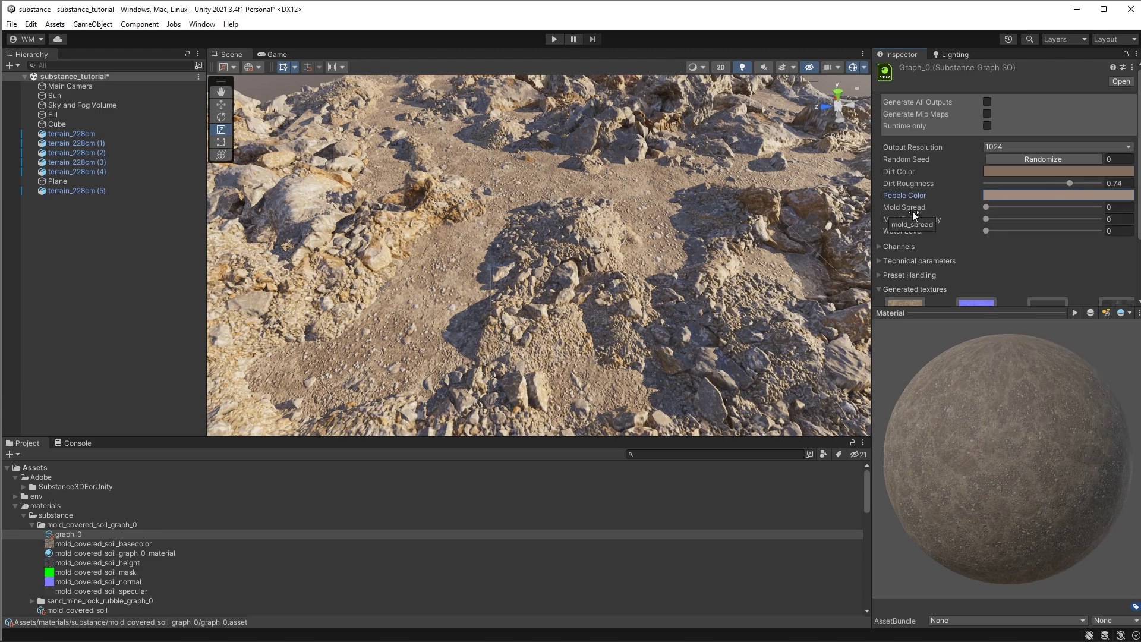
right_drag(637, 274, 689, 273)
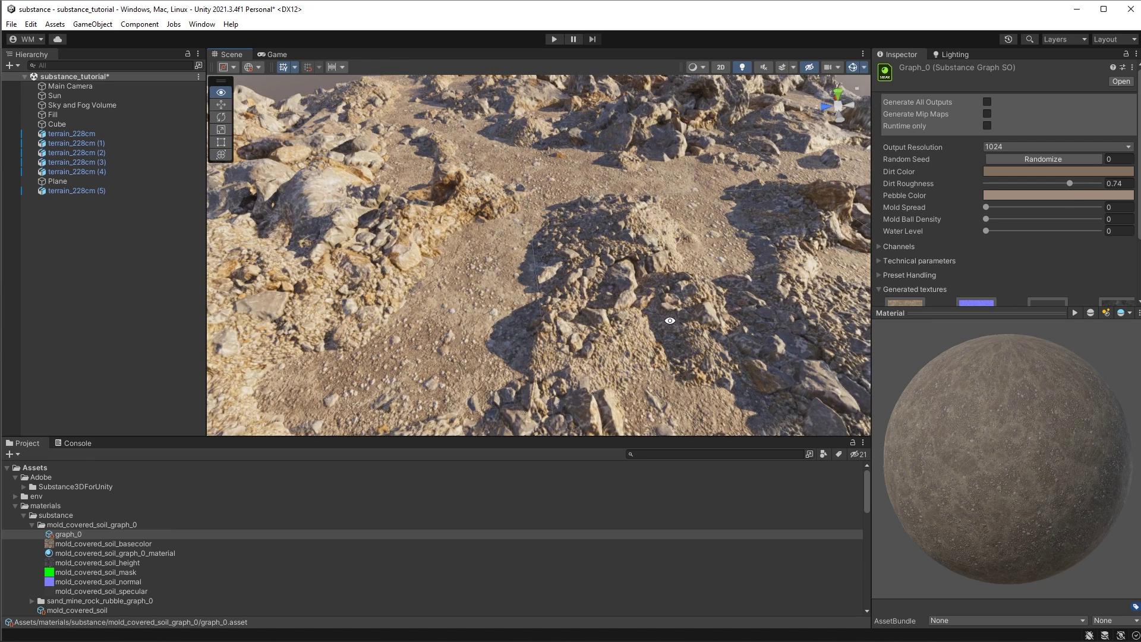
Raise the soil graph's Water Level to 0.584 and fly across the terrain.
drag(986, 231, 1052, 256)
scroll(711, 355, up, 5)
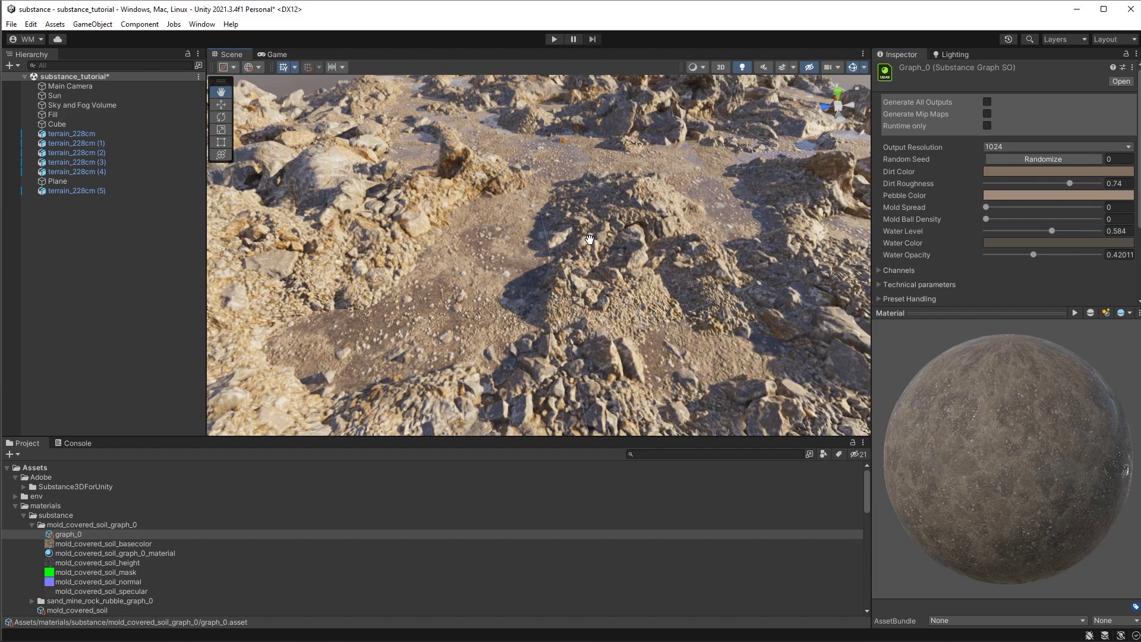
mouse_move(711, 355)
right_down()
mouse_move(708, 284)
mouse_move(518, 281)
mouse_move(696, 324)
mouse_move(716, 359)
right_up()
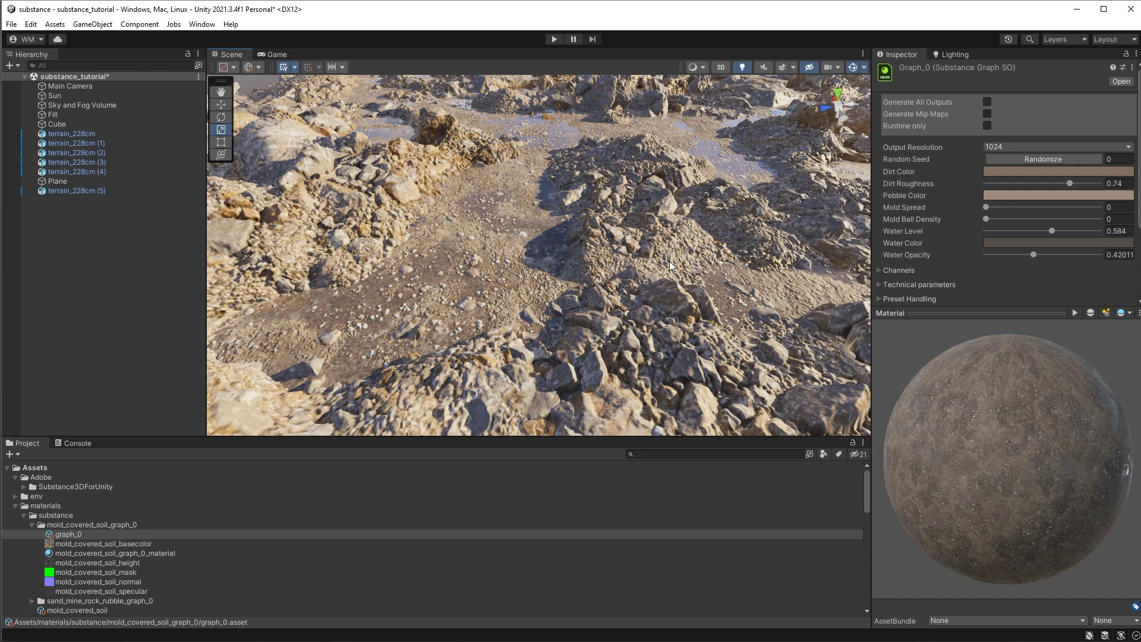
right_drag(677, 264, 693, 261)
Raise the graph's Output Resolution from 1024 to 2048.
click(1001, 149)
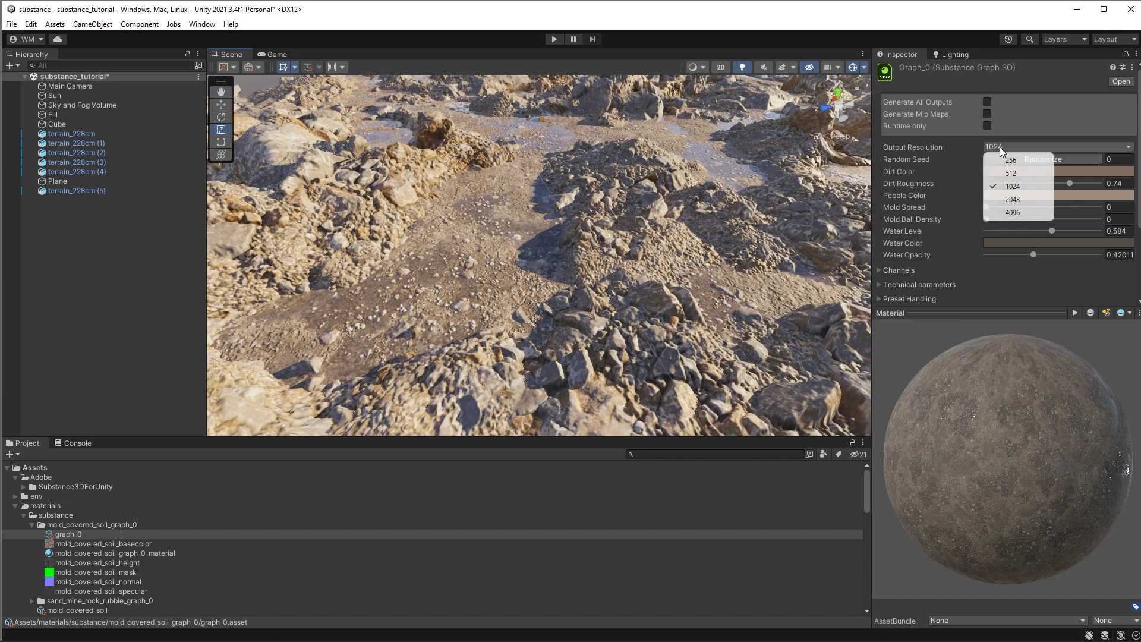
click(1012, 203)
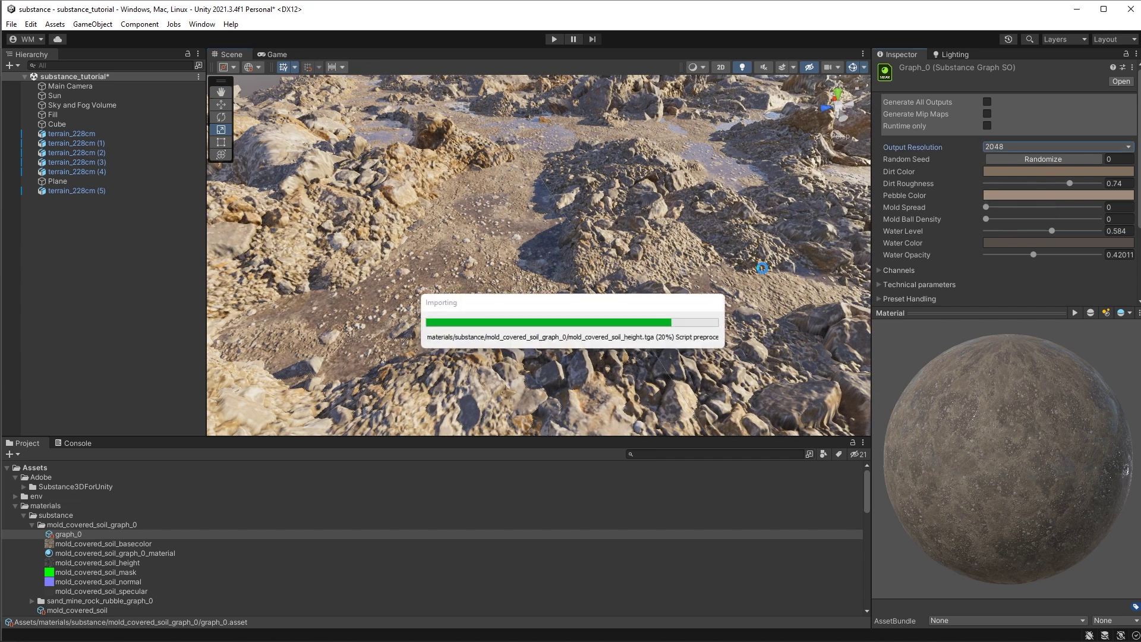
right_drag(640, 308, 849, 295)
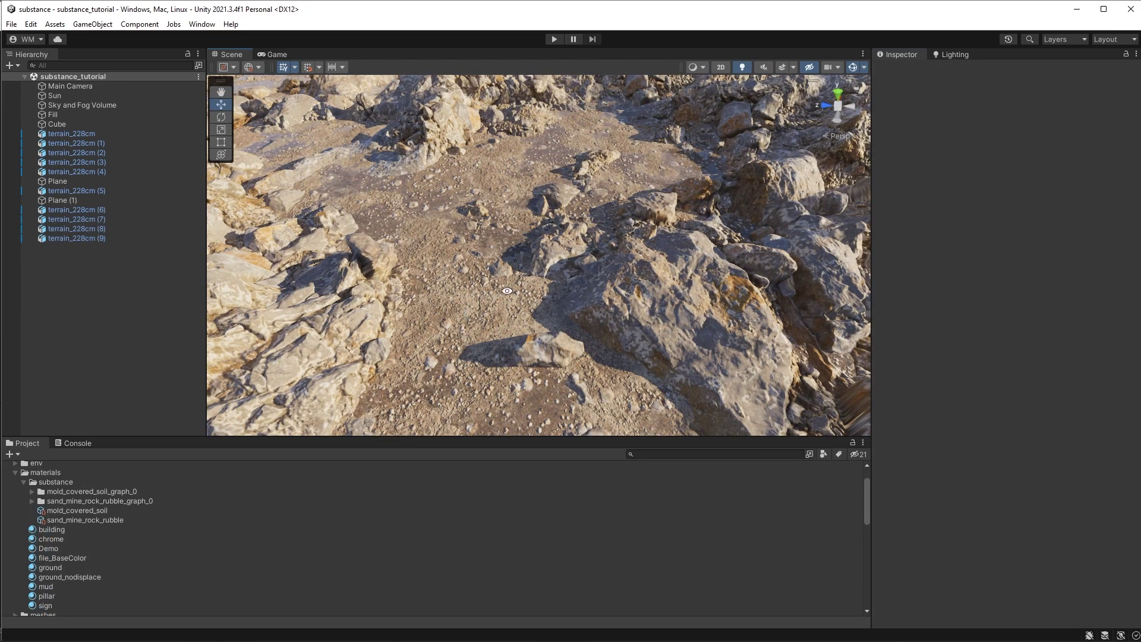
Copy mold_covered_soil.sbsar's graph into graph_0_copy and select its new folder.
right_drag(515, 301, 497, 286)
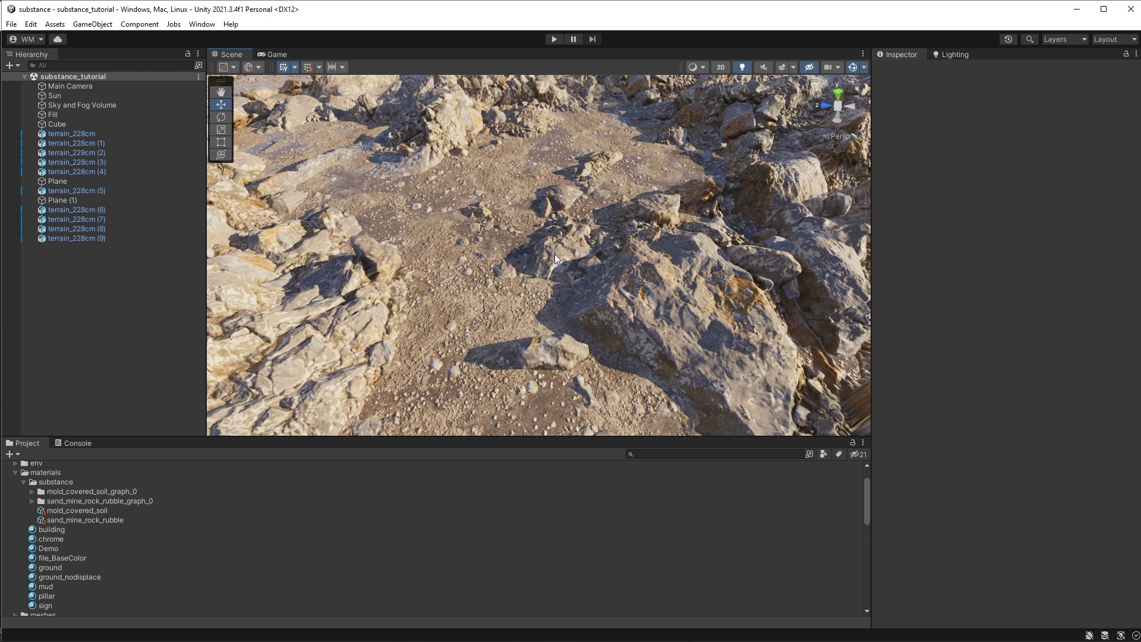
click(91, 511)
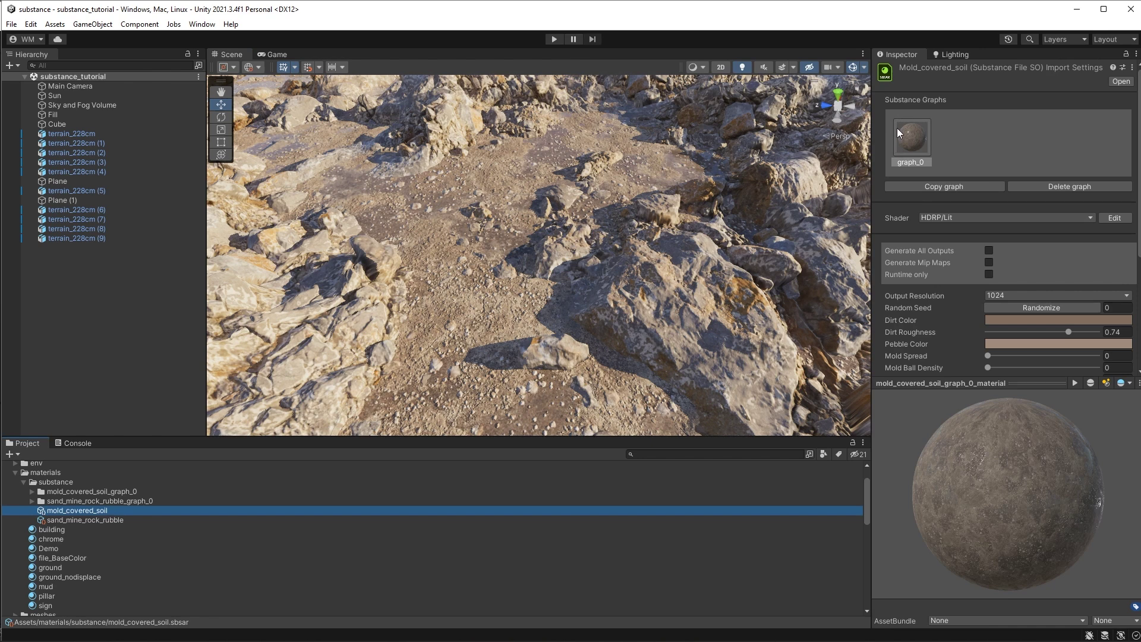
click(946, 188)
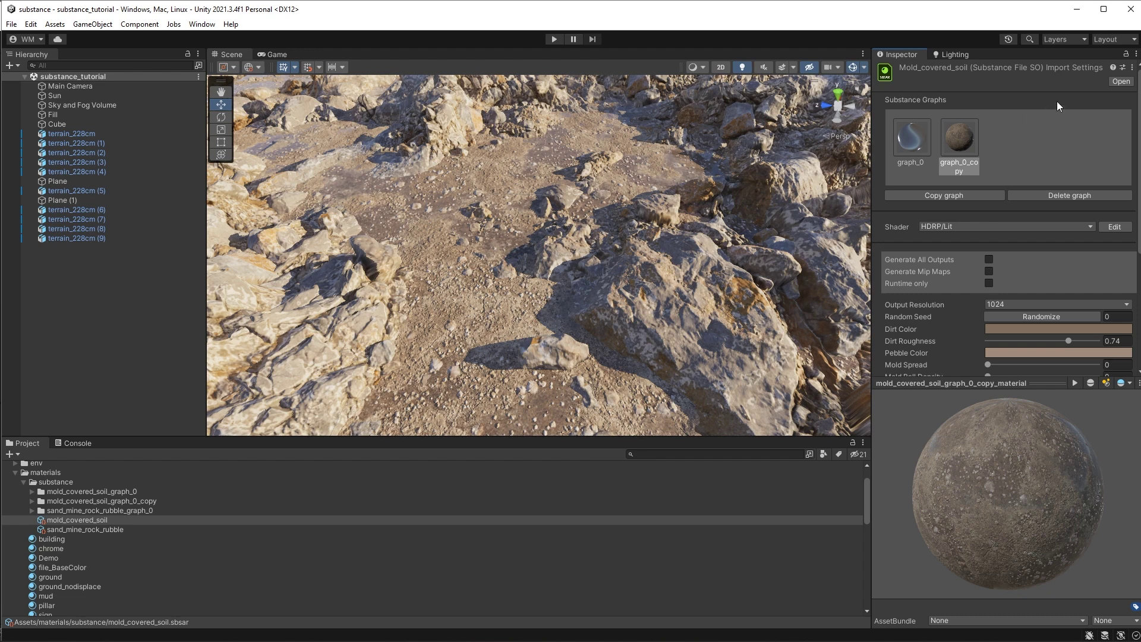
click(132, 501)
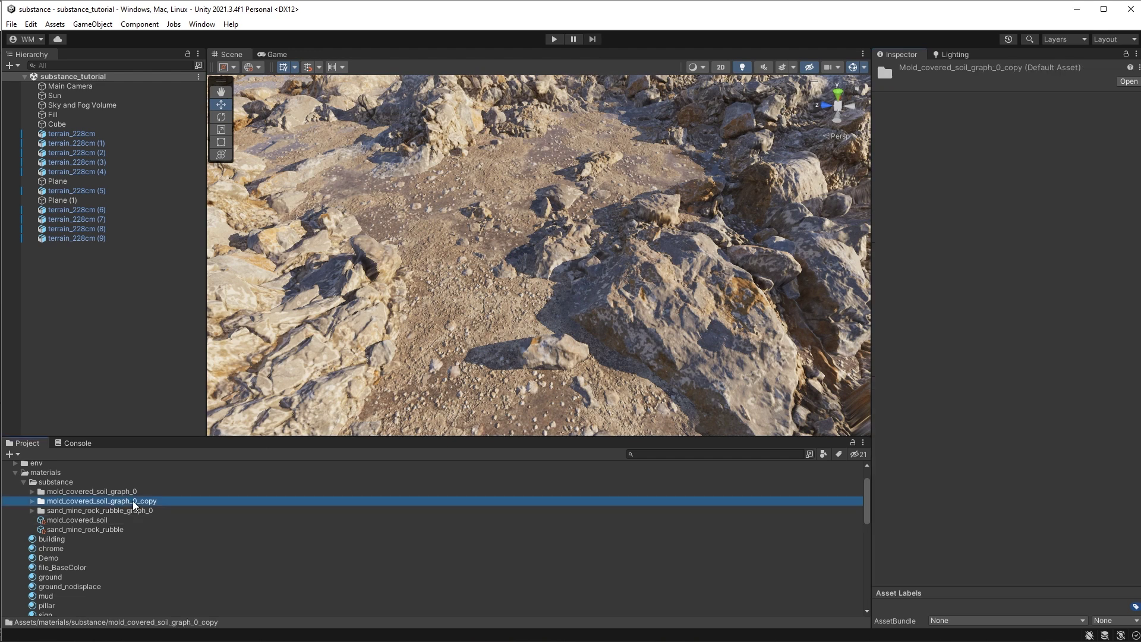
Apply mold_covered_soil_graph_0_copy_material to the terrain.
click(32, 501)
key(Down)
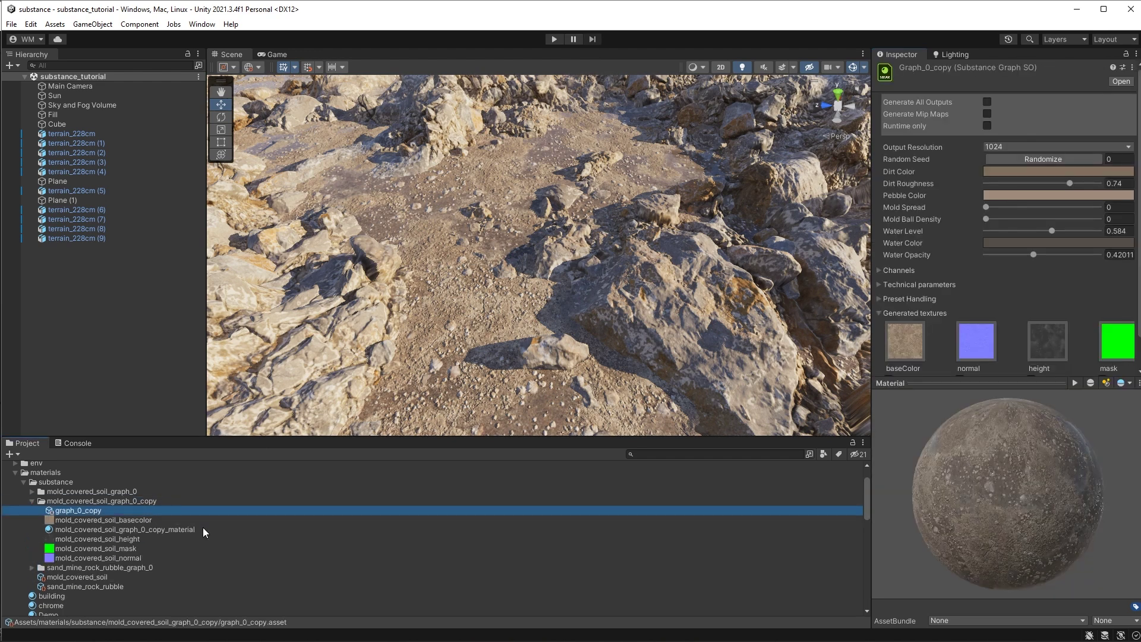
click(78, 531)
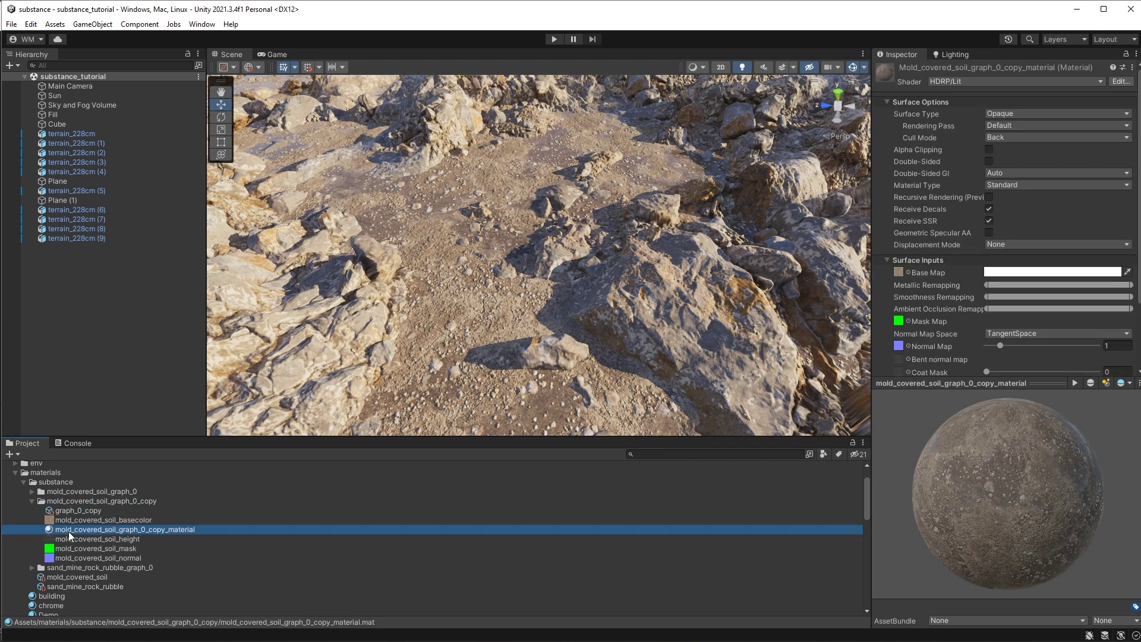
drag(70, 534, 480, 306)
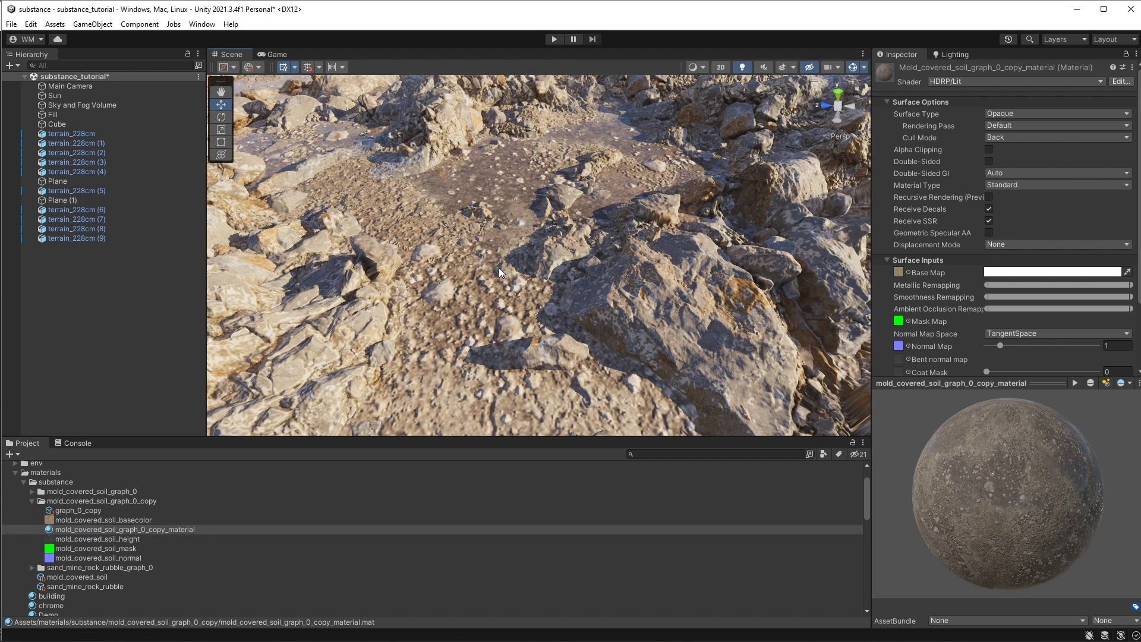
Set the copied material's Tiling X and Y to 3, then select graph_0_copy.
scroll(1004, 251, down, 3)
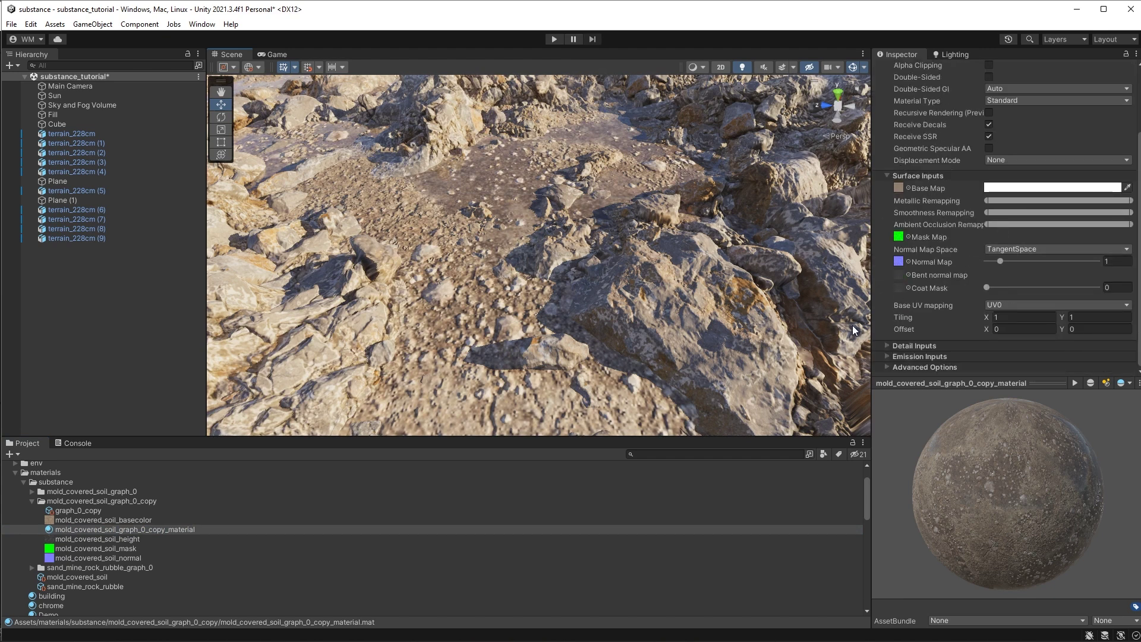
click(1008, 316)
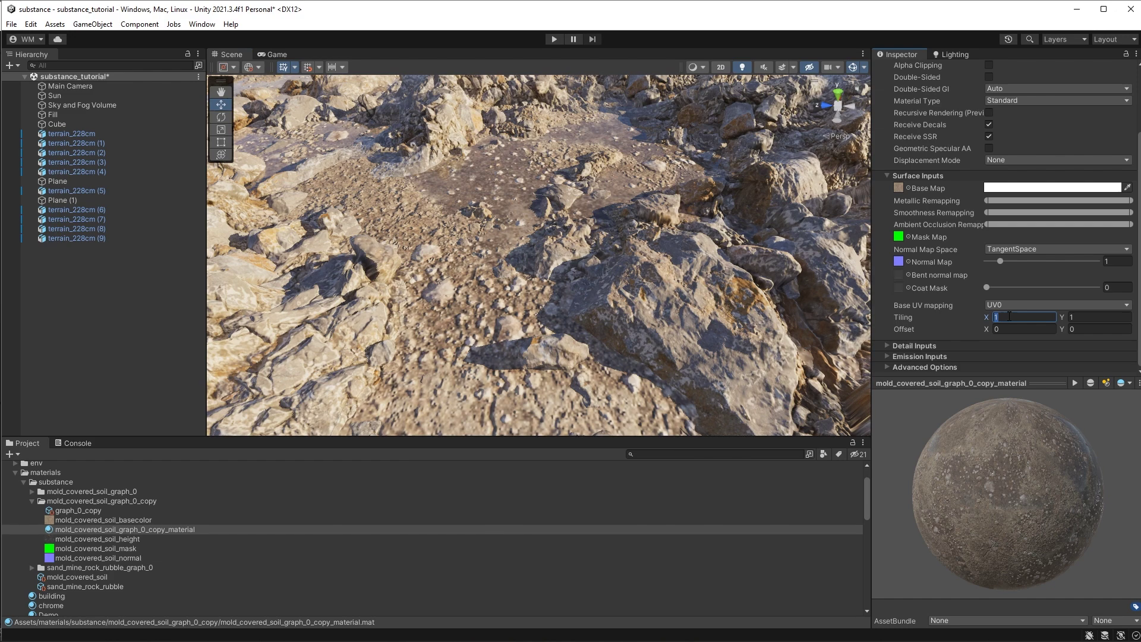
text(3)
key(Tab)
text(3)
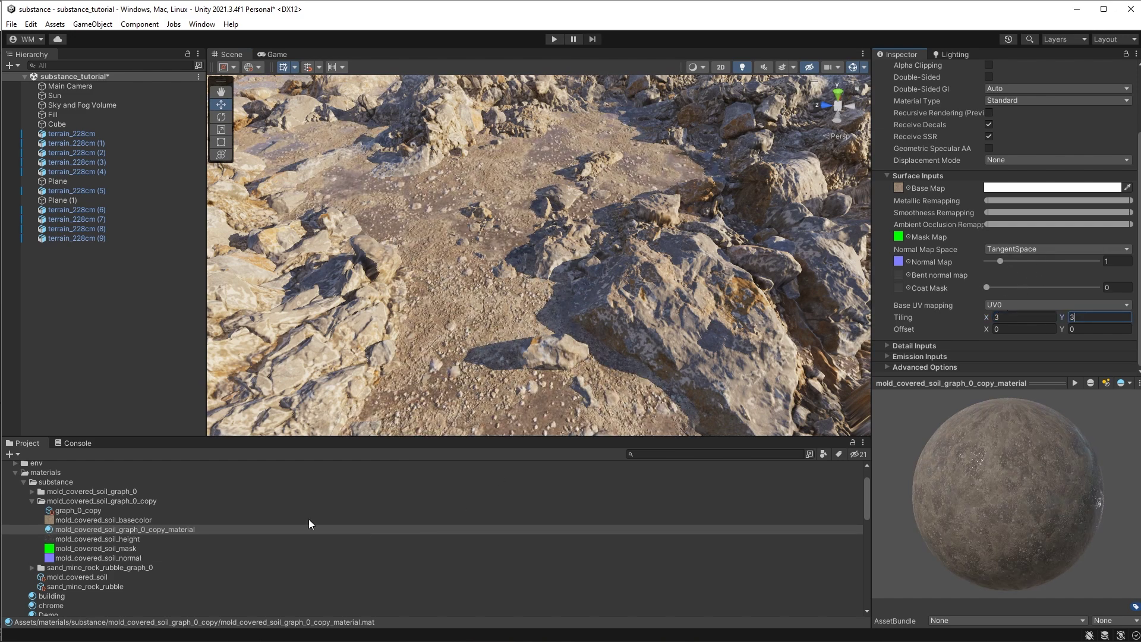
click(91, 512)
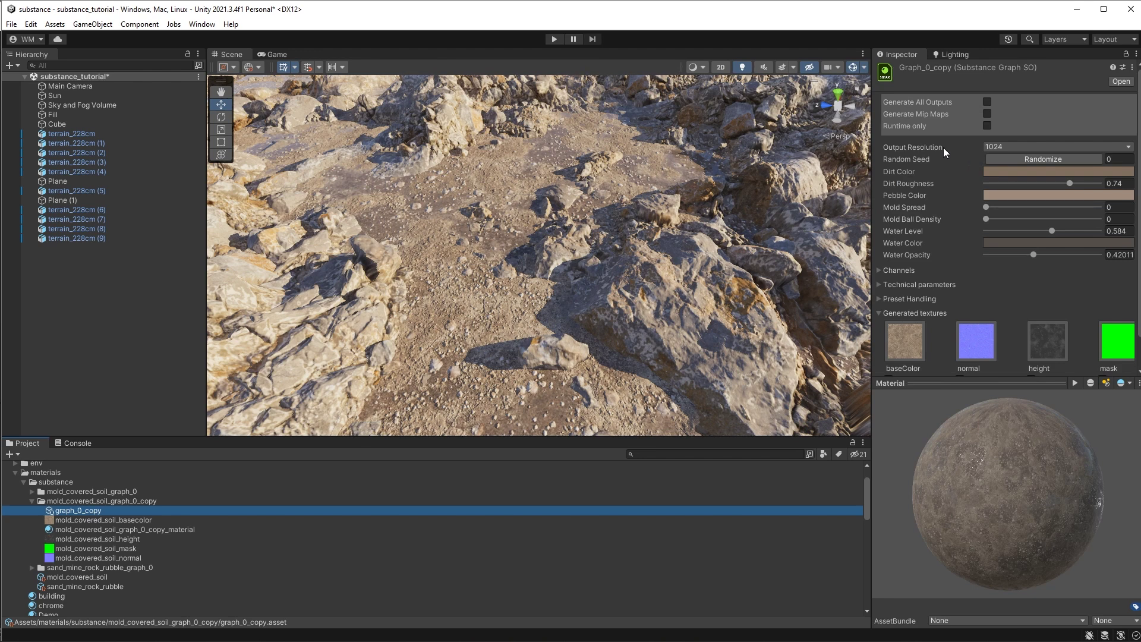
Reseed the copied soil graph to 9100 and lower its Water Level to about 0.05.
click(1012, 161)
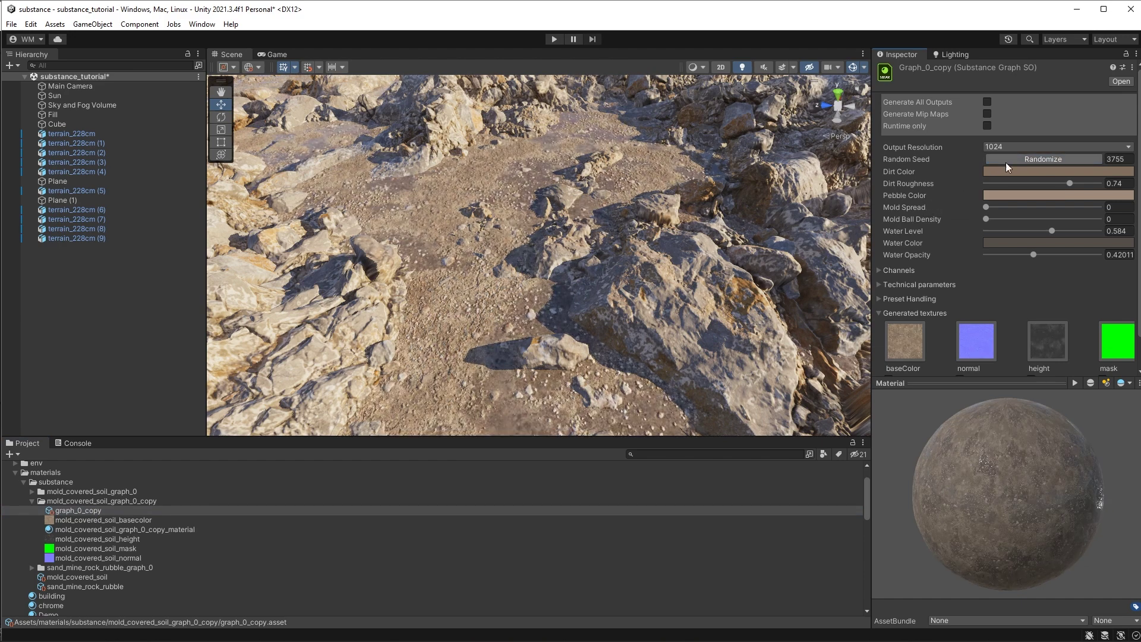
click(1005, 162)
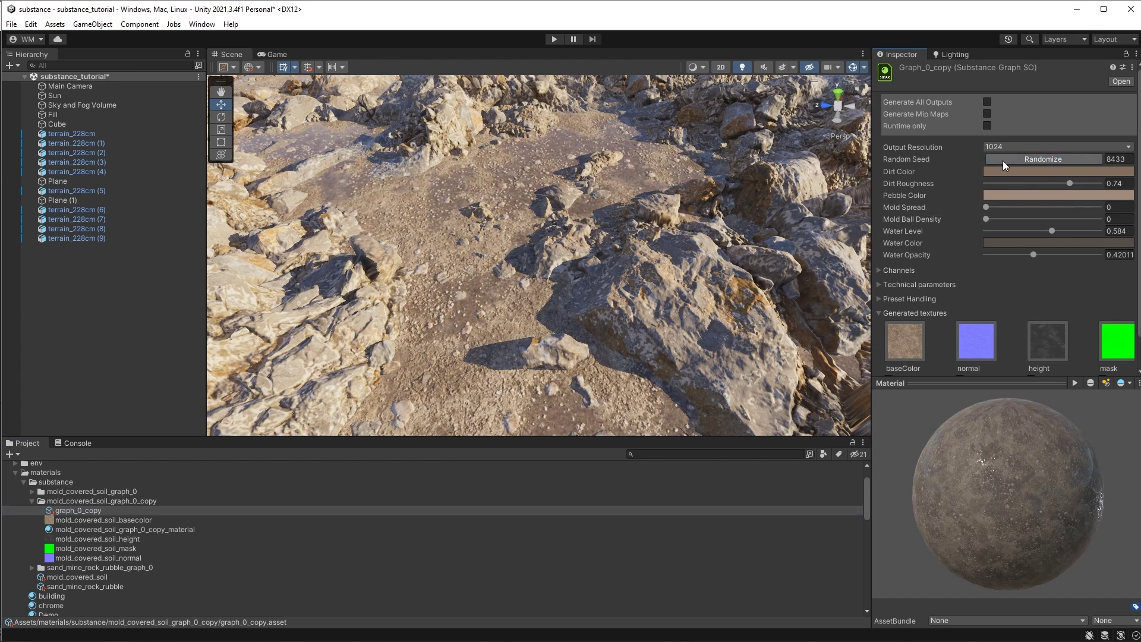
click(1004, 162)
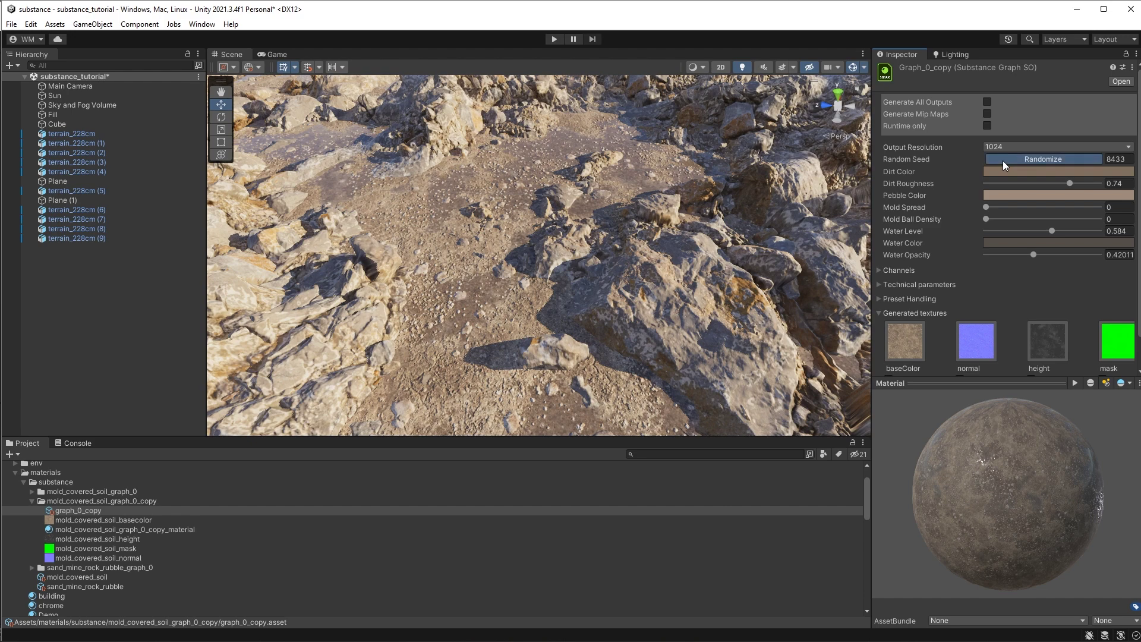
click(1004, 162)
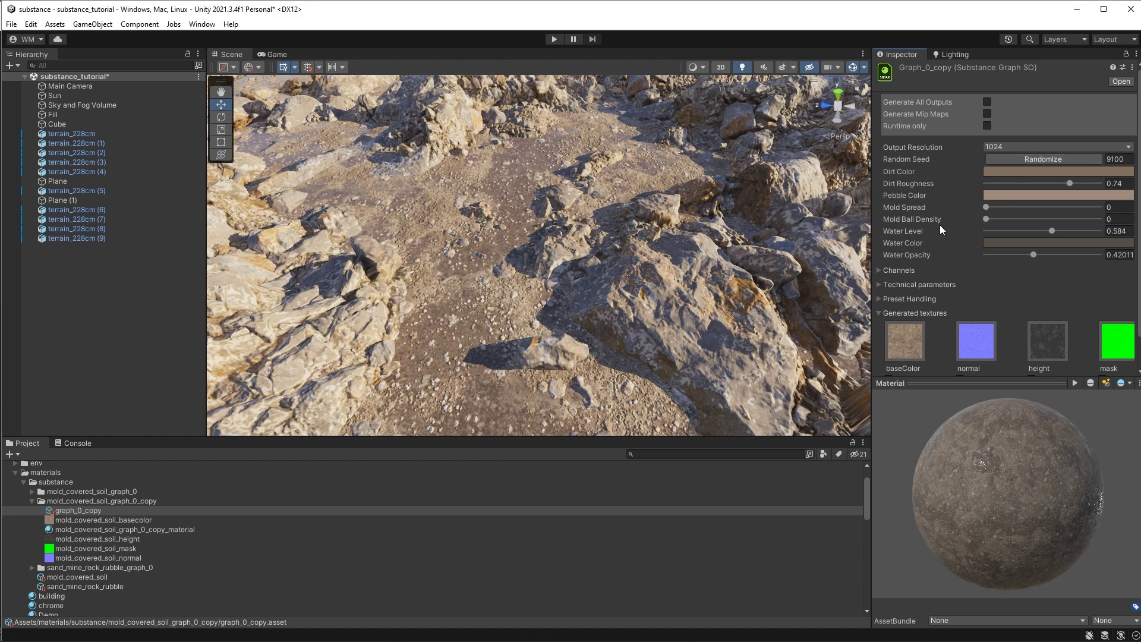
drag(1052, 231, 993, 235)
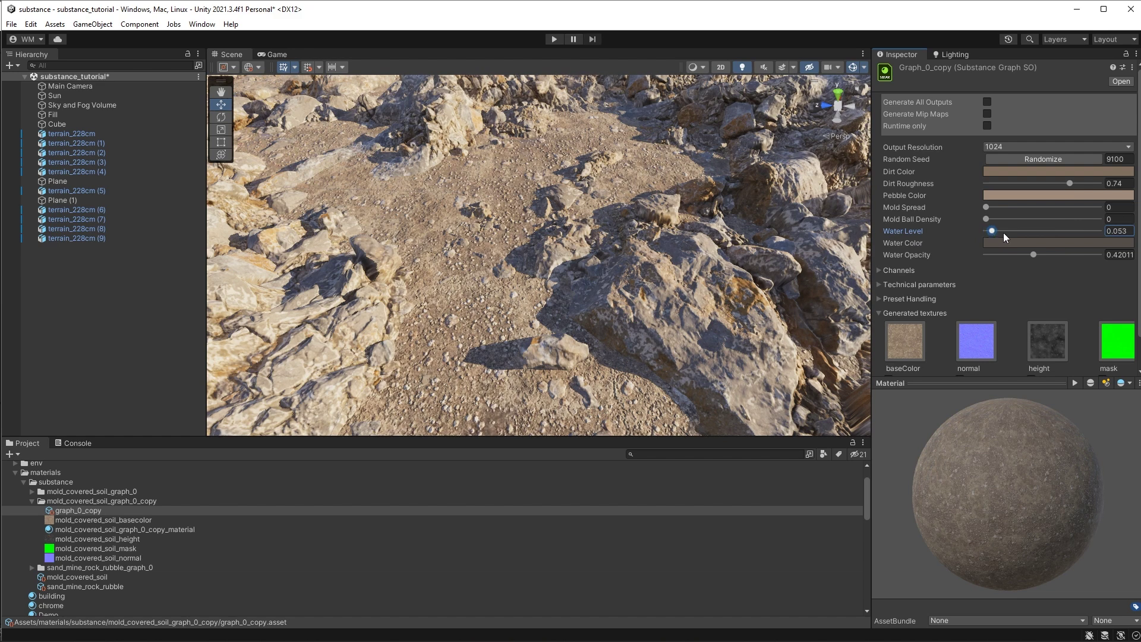
Darken the Dirt Color to 6A5D4F, then orbit the Scene view over the rocky terrain.
click(1010, 173)
click(1047, 266)
drag(1047, 266, 1049, 269)
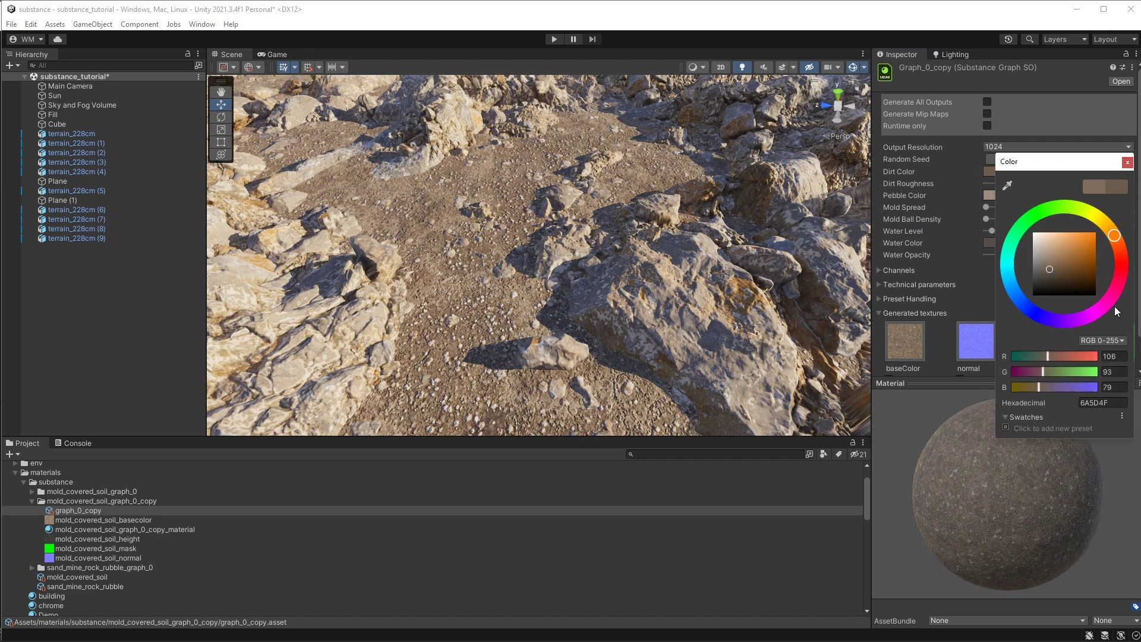
click(1127, 162)
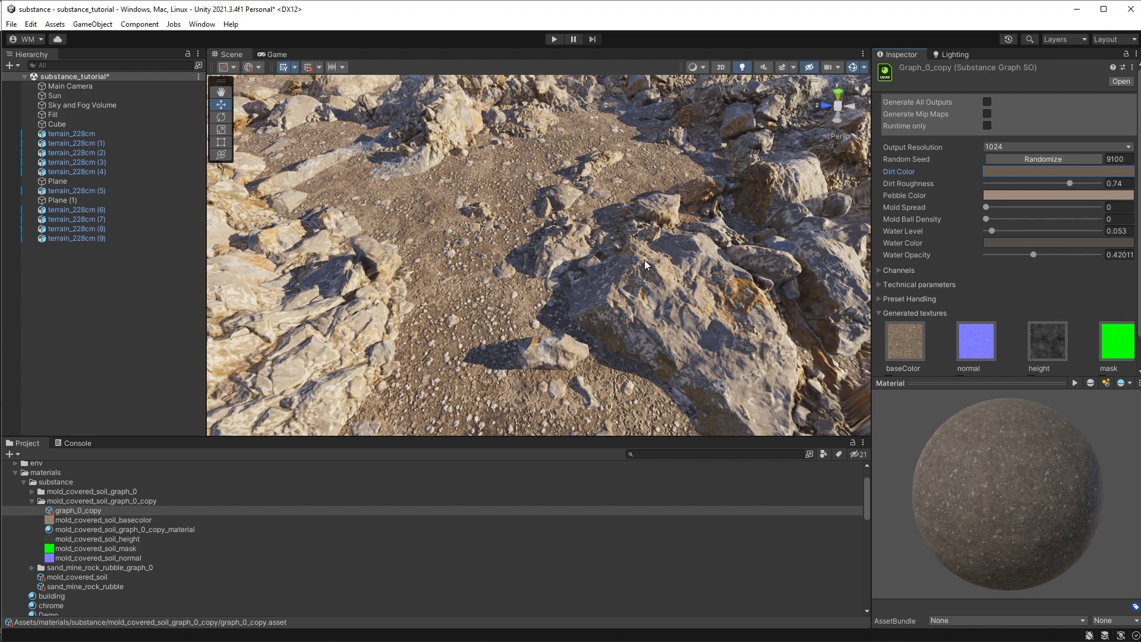
middle_drag(756, 308, 609, 262)
alt+drag(609, 263, 710, 303)
middle_drag(710, 303, 666, 330)
alt+drag(666, 330, 610, 301)
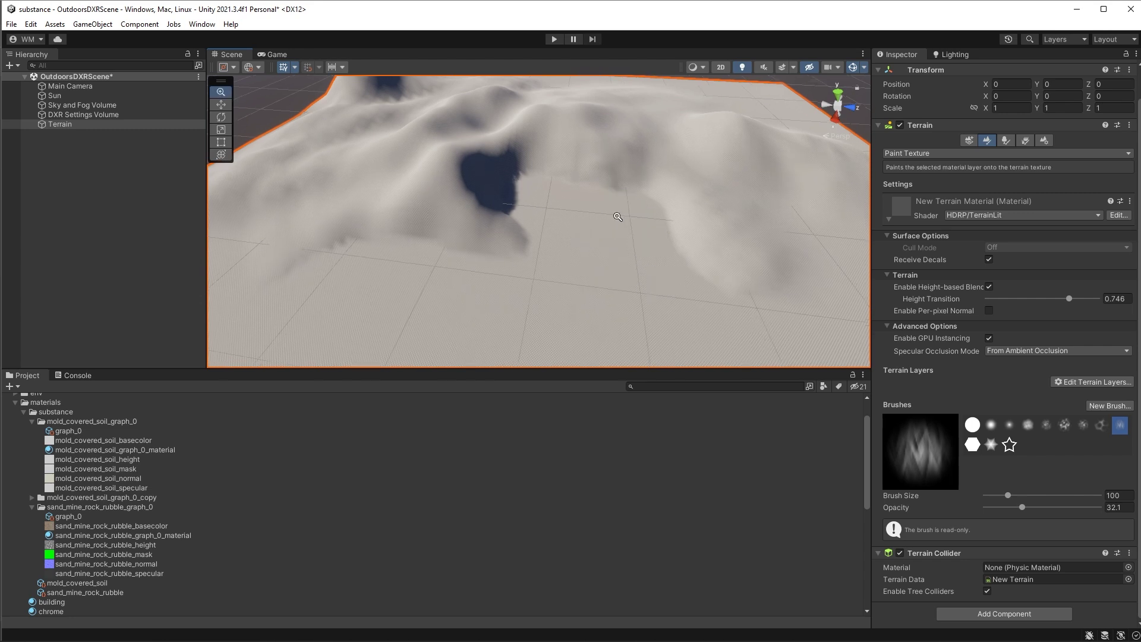
Create a new terrain layer from the sand_mine_rock_rubble texture.
mouse_move(651, 261)
alt+right_down()
mouse_move(632, 245)
mouse_move(680, 283)
alt+right_up()
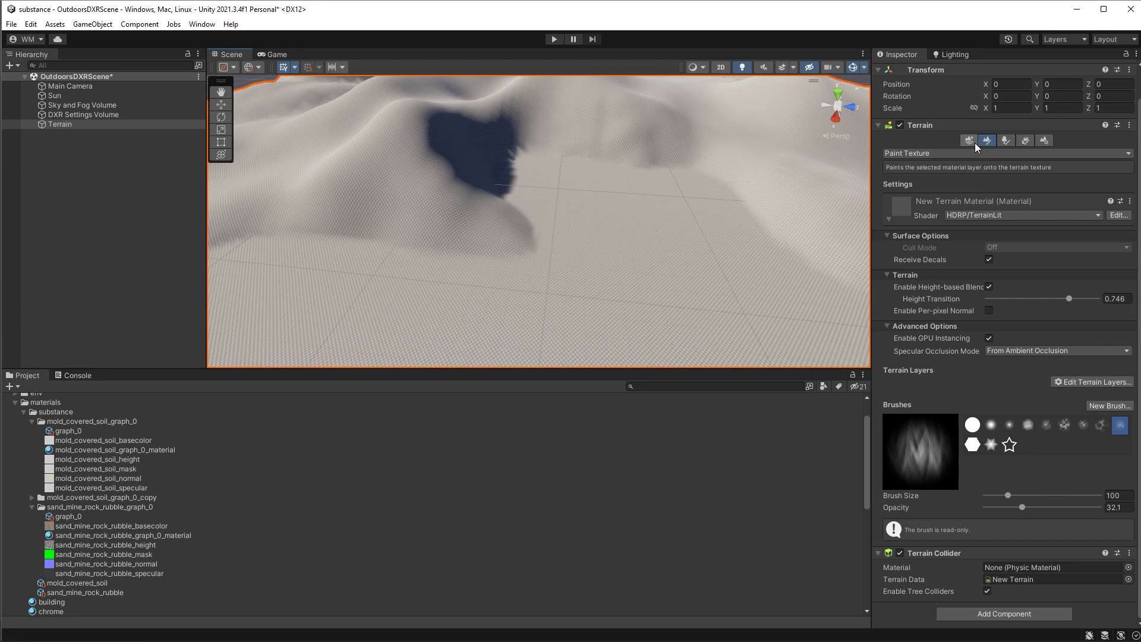
click(1058, 382)
click(1087, 396)
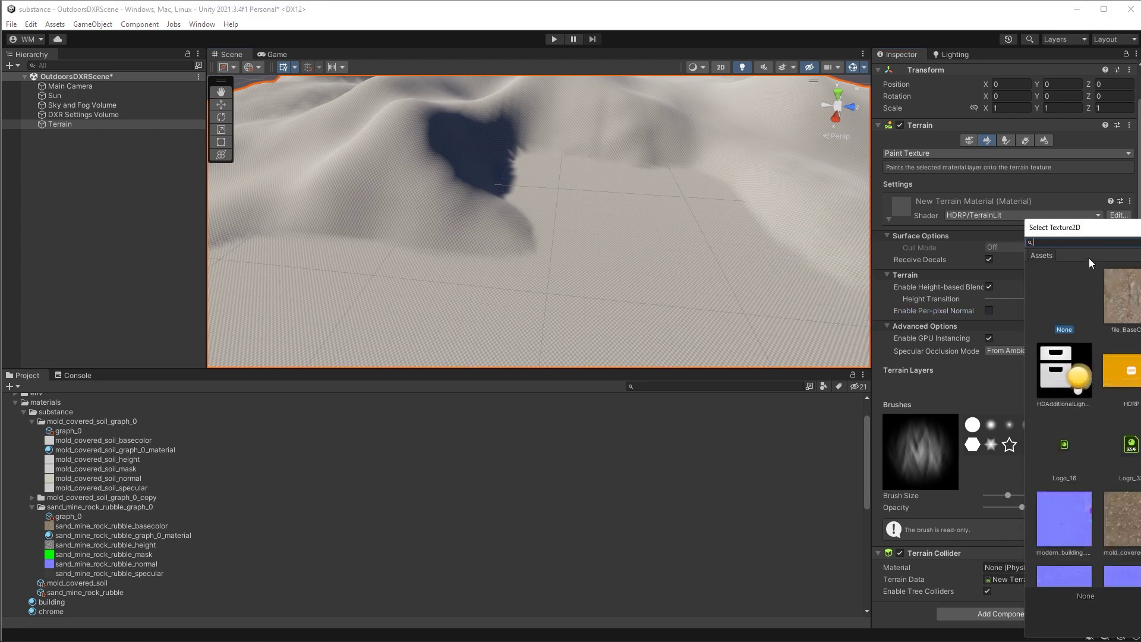
scroll(748, 321, down, 2)
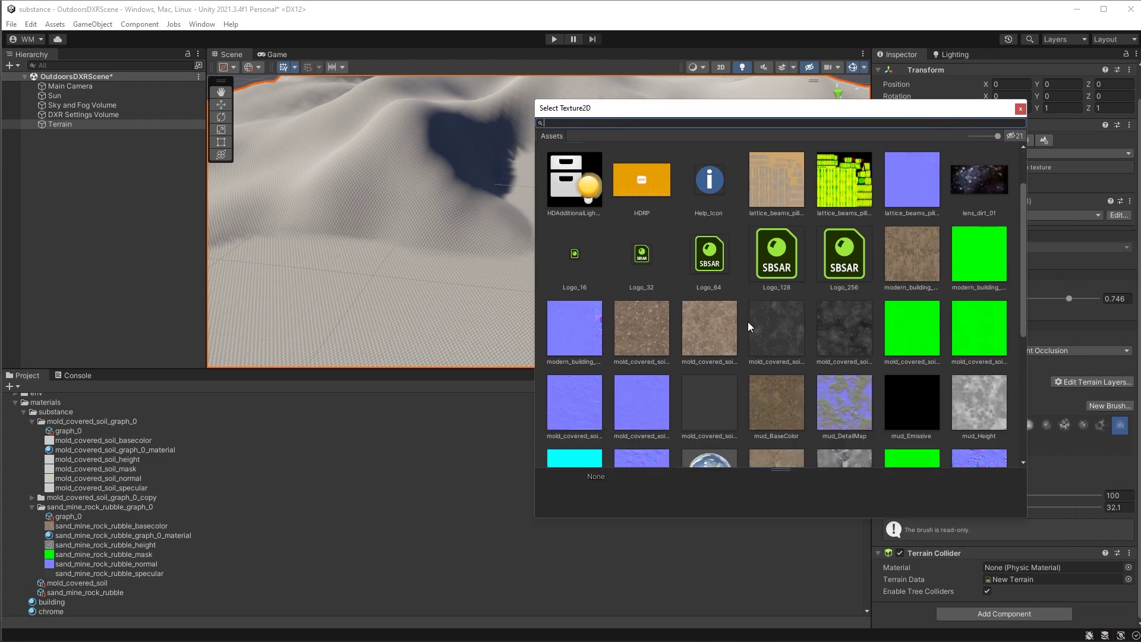
scroll(766, 386, down, 2)
scroll(728, 423, down, 1)
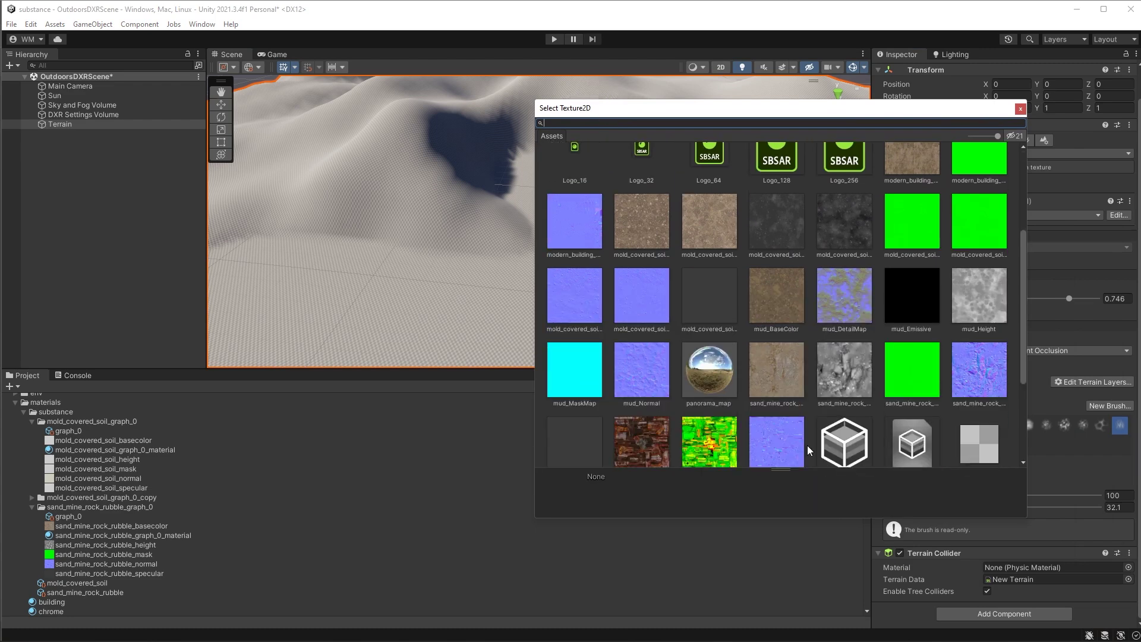
double_click(771, 365)
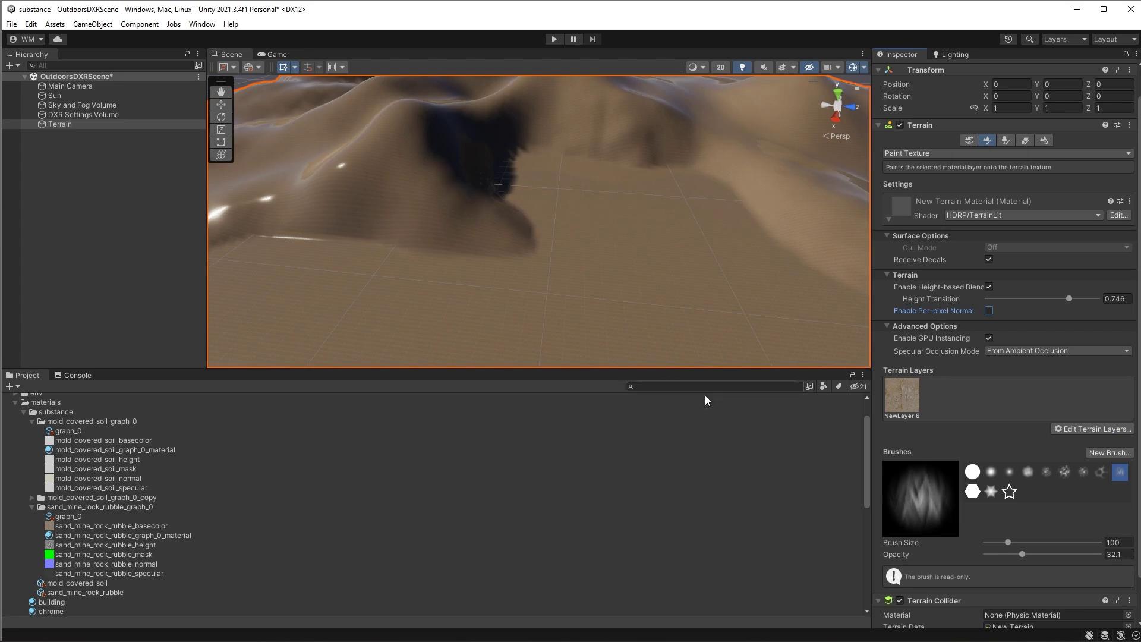
Assign sand_mine_rock_rubble_normal as NewLayer 6's normal map.
click(904, 397)
scroll(951, 380, down, 3)
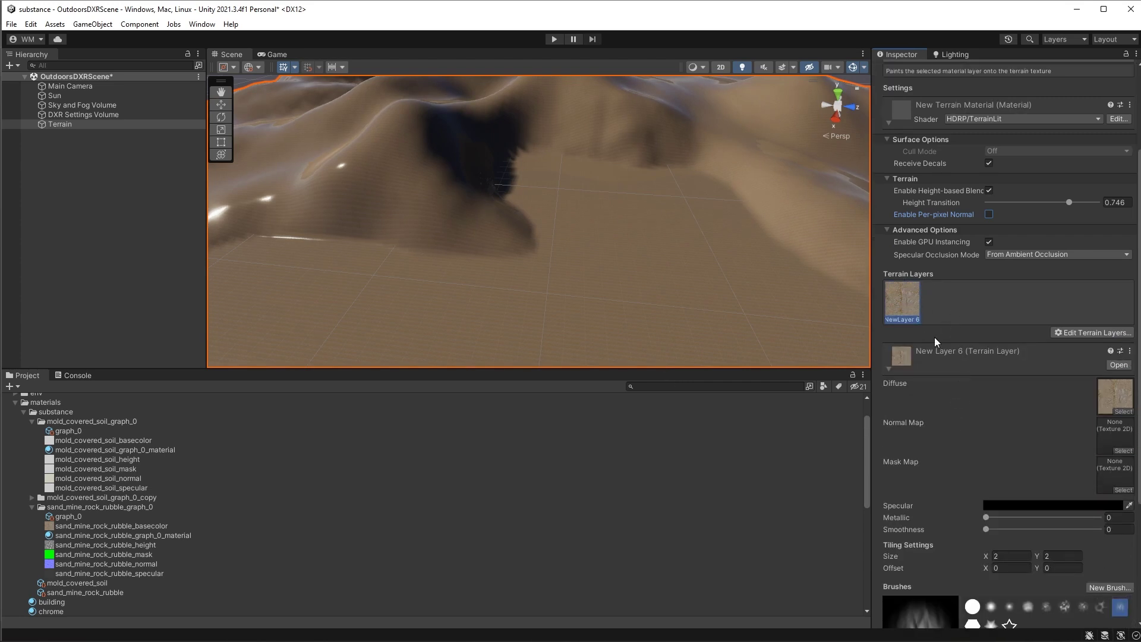
scroll(929, 426, down, 1)
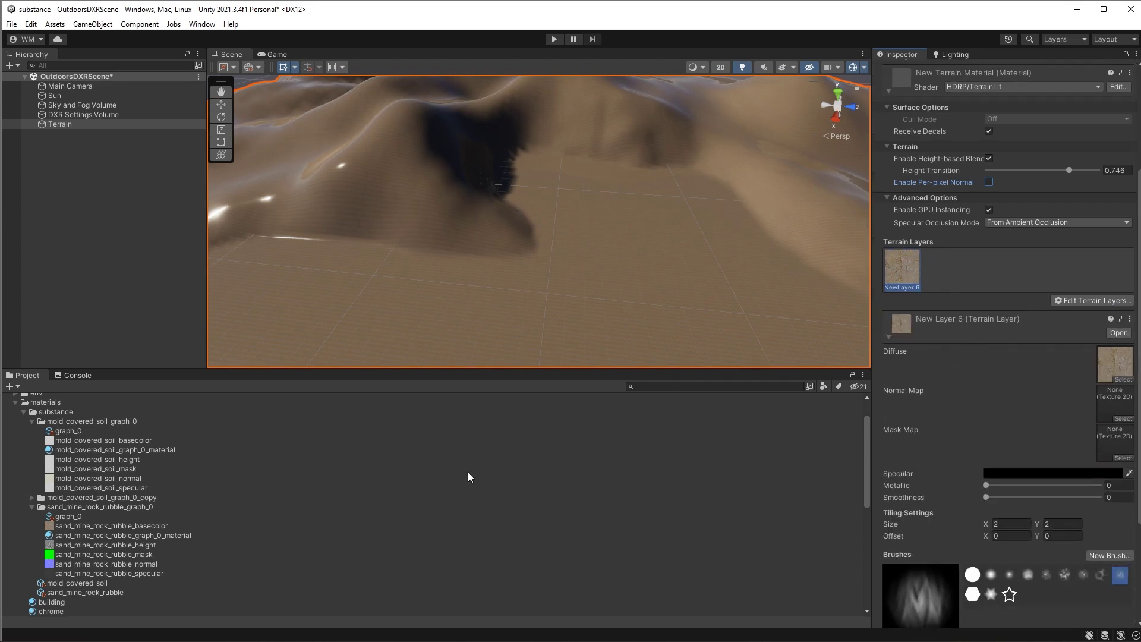
drag(126, 564, 1113, 410)
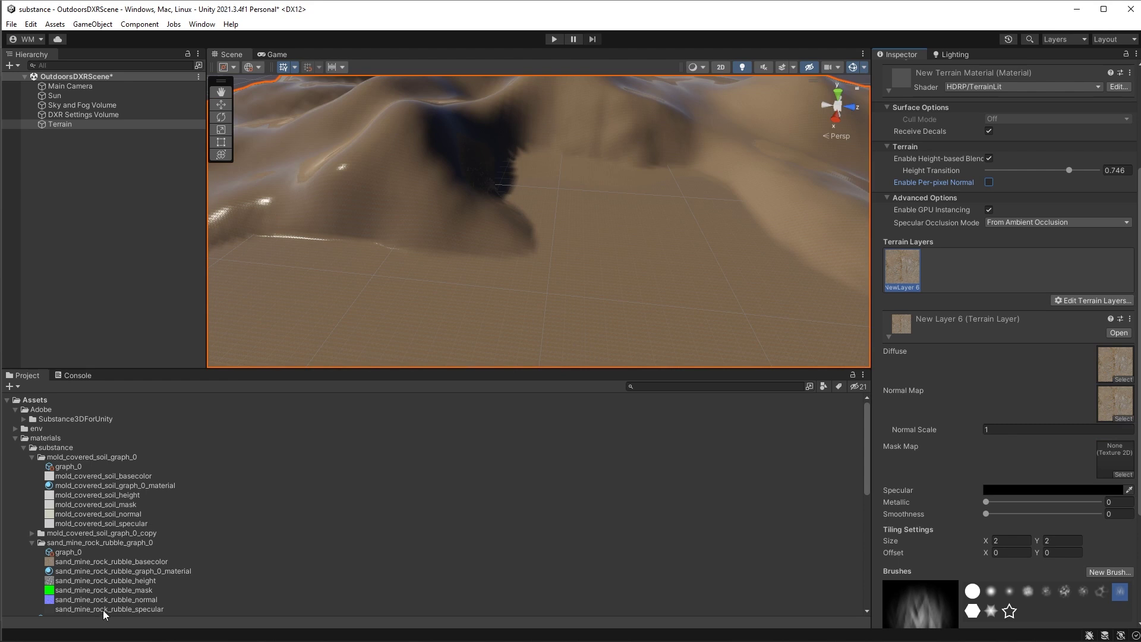
Assign sand_mine_rock_rubble_mask as NewLayer 6's mask map and set its tiling size to 60 by 60.
drag(116, 590, 1109, 461)
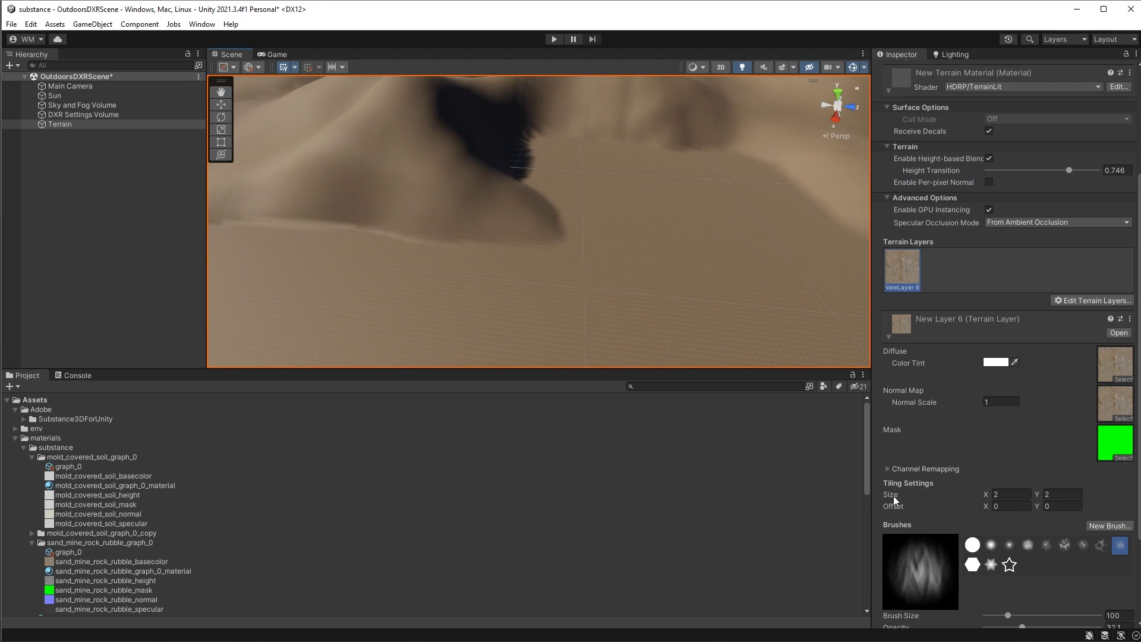
click(1004, 495)
key(Tab)
text(60)
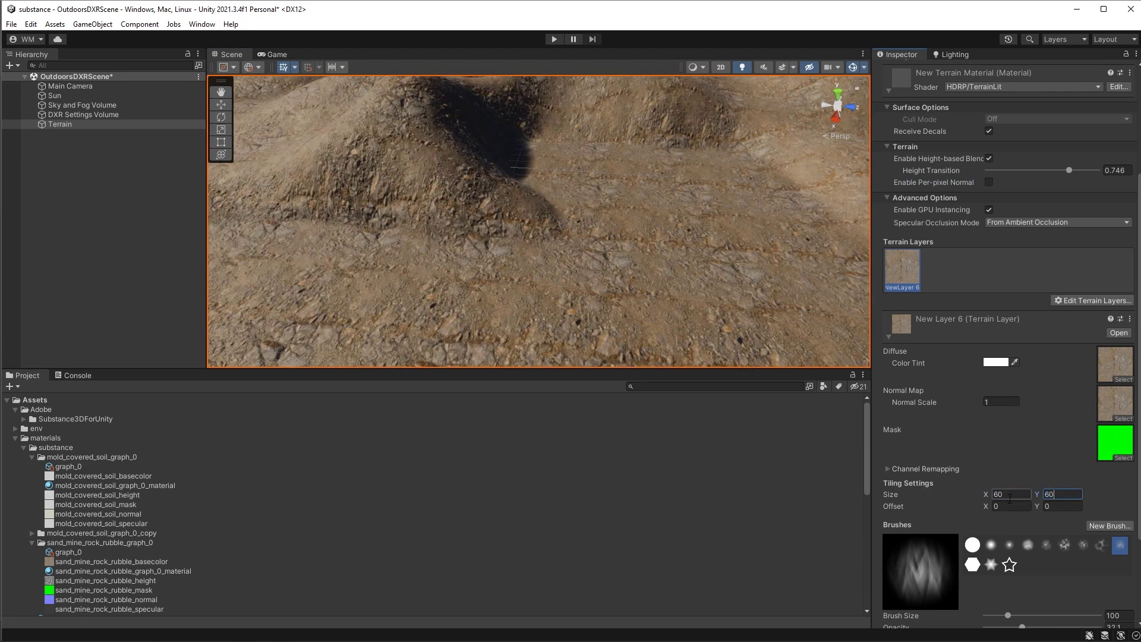
scroll(667, 285, down, 3)
scroll(684, 252, up, 5)
scroll(684, 252, down, 5)
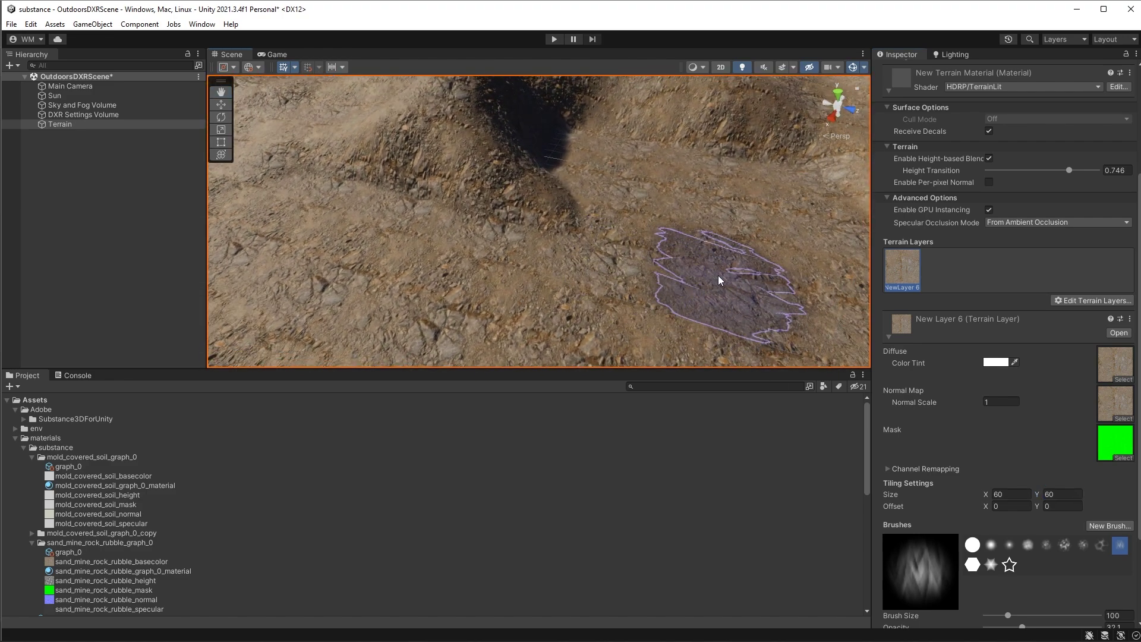
scroll(665, 288, down, 4)
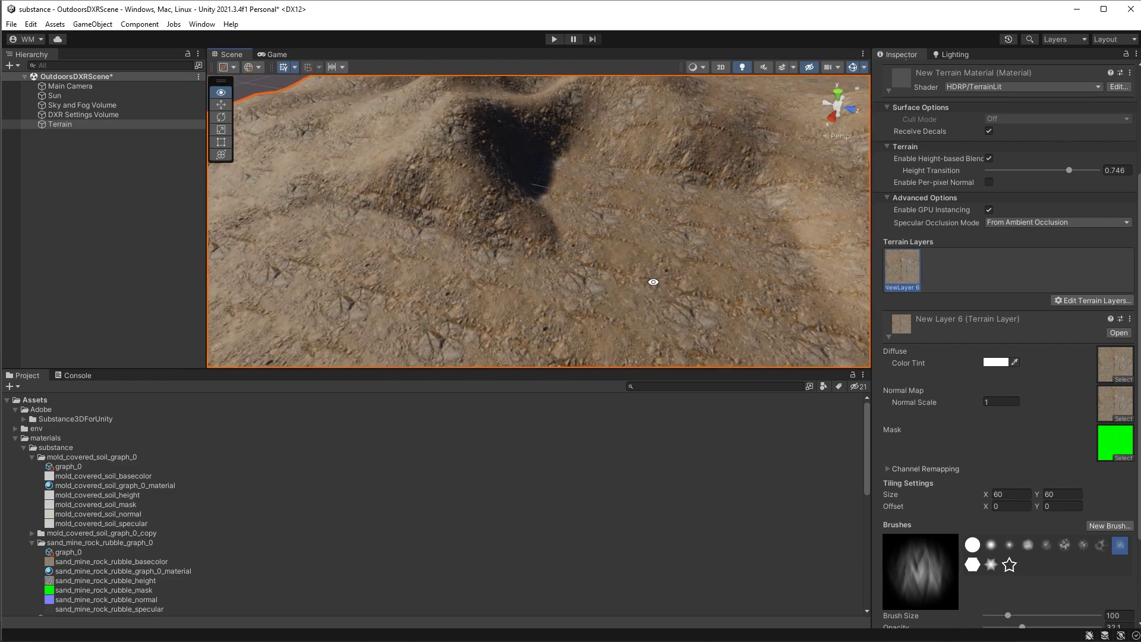
scroll(654, 283, up, 6)
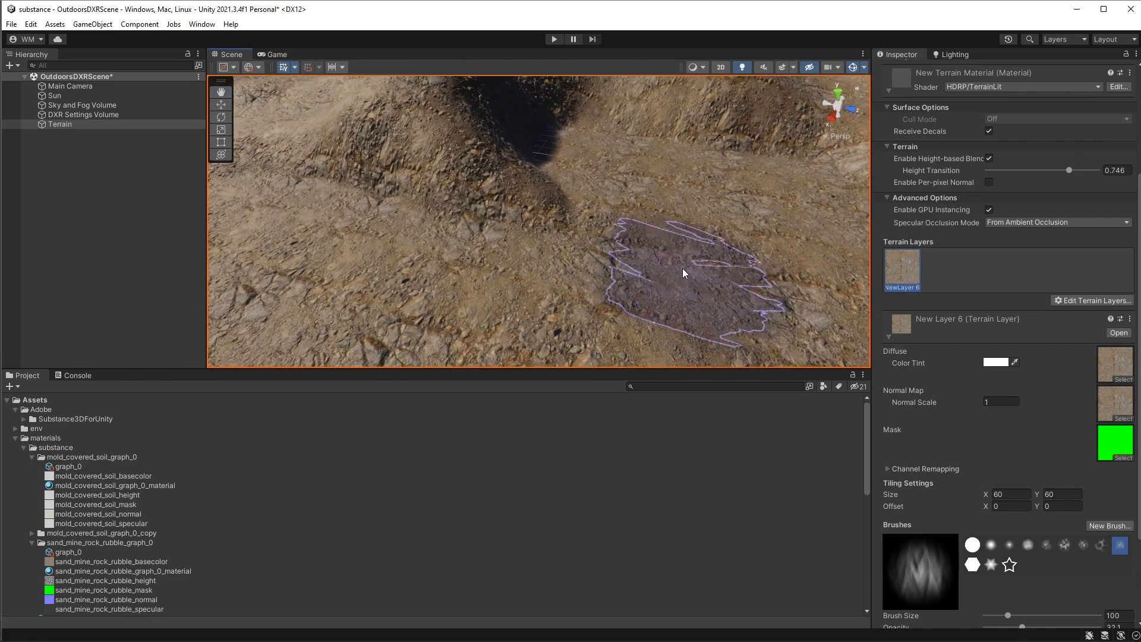
click(1092, 300)
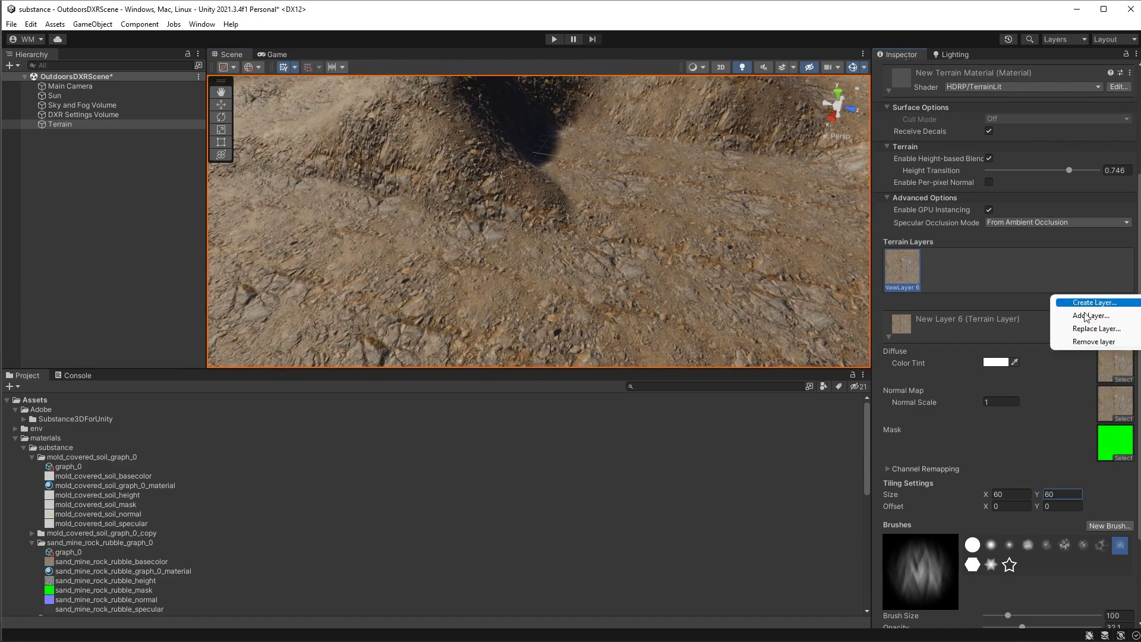
Create terrain layer NewLayer 7 from the mold_covered_soil_basecolor texture.
click(1087, 302)
drag(1069, 227, 562, 134)
scroll(812, 313, down, 2)
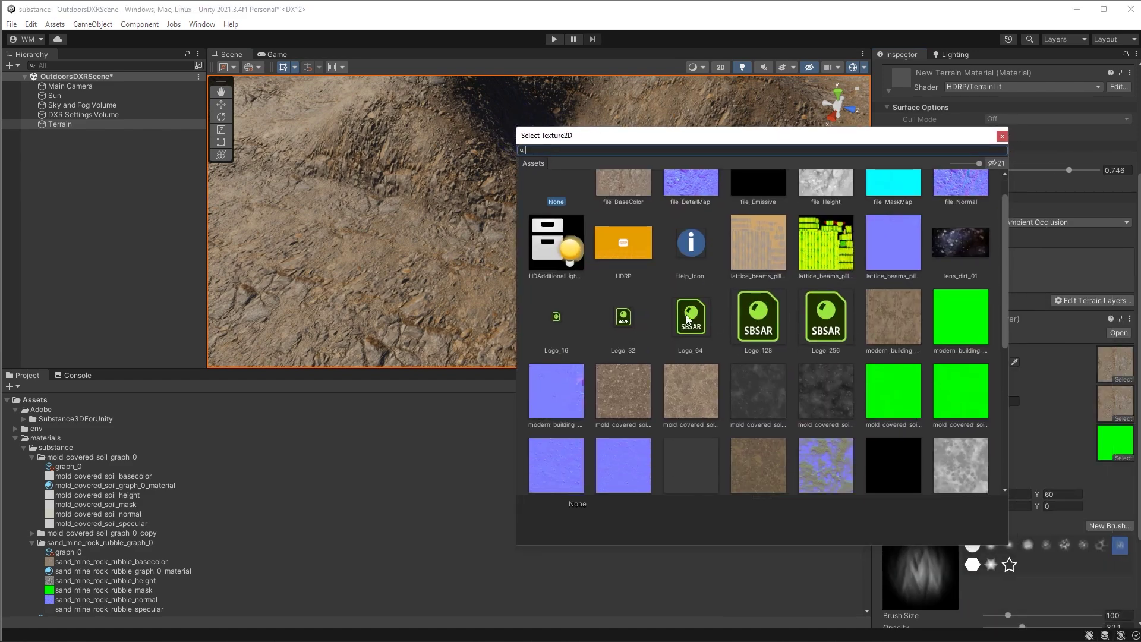
scroll(695, 356, down, 2)
click(692, 356)
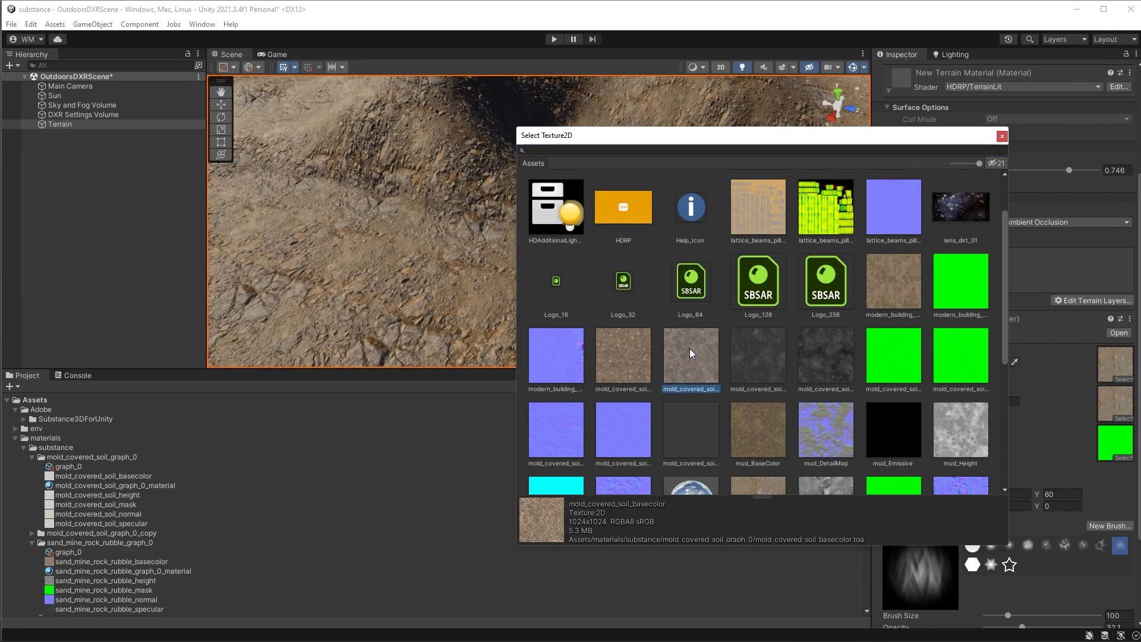
drag(692, 356, 937, 271)
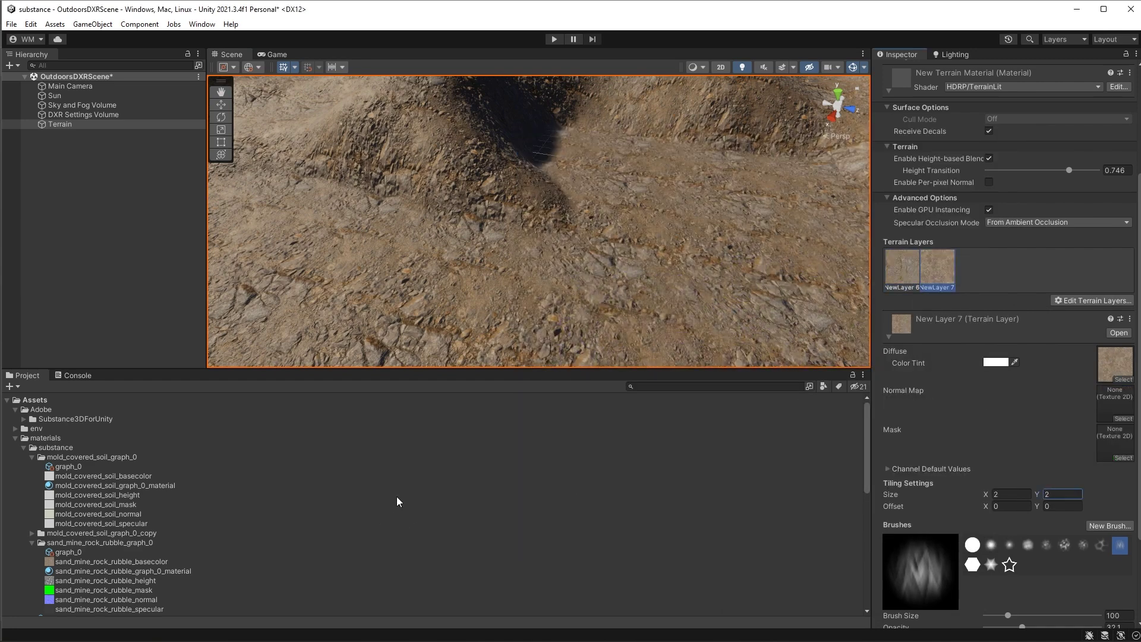
Assign mold_covered_soil_normal and mold_covered_soil_mask as NewLayer 7's normal and mask maps.
drag(140, 514, 1080, 409)
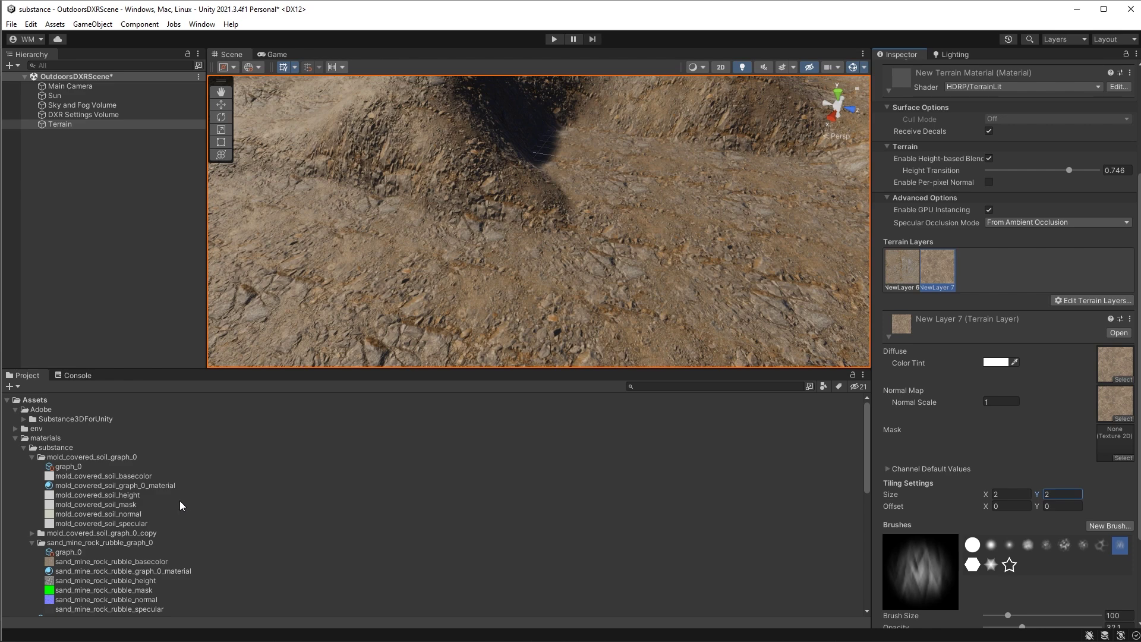
drag(134, 506, 1111, 449)
scroll(554, 254, down, 5)
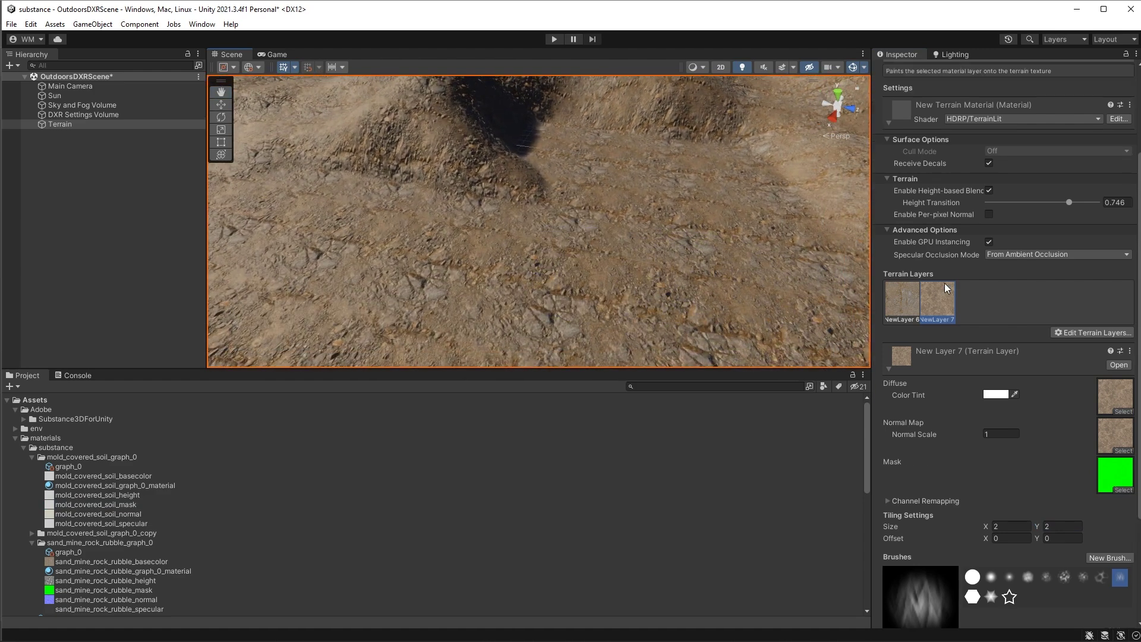
Paint mold covered soil patches across the terrain in the Scene view.
scroll(940, 404, down, 3)
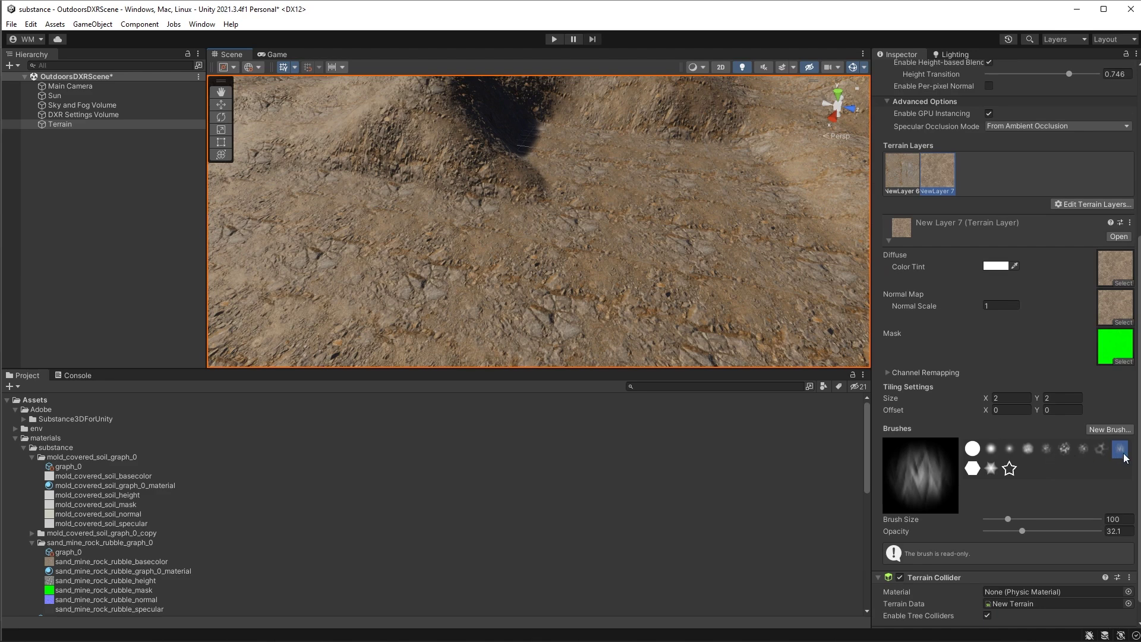
scroll(618, 240, down, 3)
mouse_move(610, 244)
mouse_down()
mouse_move(548, 268)
mouse_move(407, 280)
mouse_up()
mouse_move(408, 280)
right_down()
mouse_move(604, 319)
mouse_move(612, 252)
mouse_move(636, 259)
mouse_move(632, 270)
mouse_move(674, 264)
right_up()
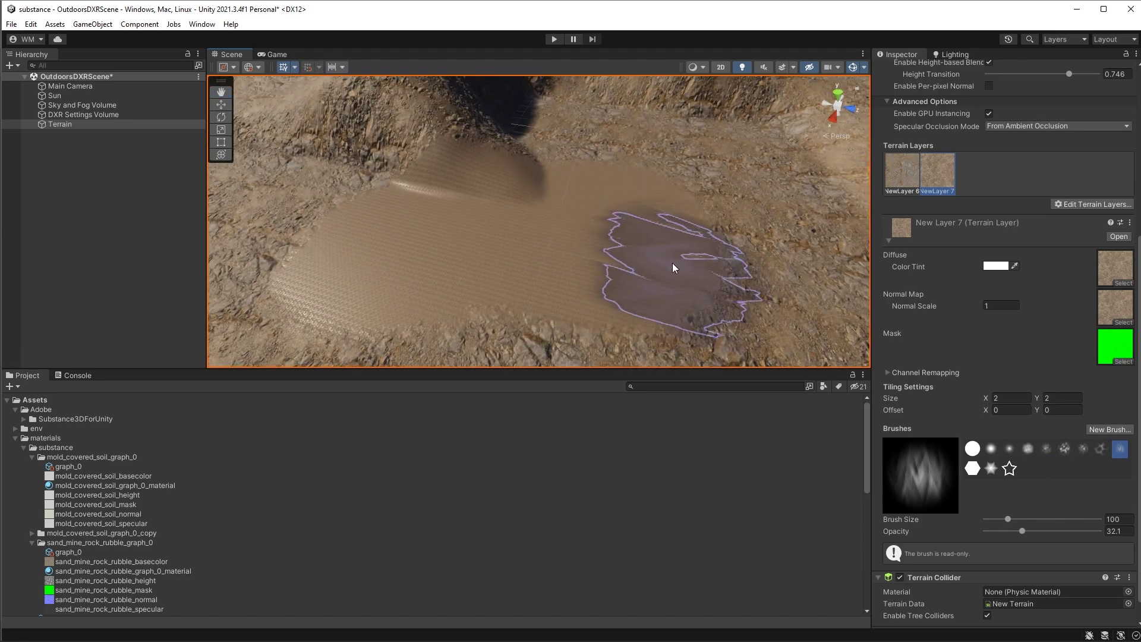
Set NewLayer 7's tiling size to 80 by 80 and inspect the painted soil up close.
click(1027, 398)
text(80)
key(Tab)
text(80)
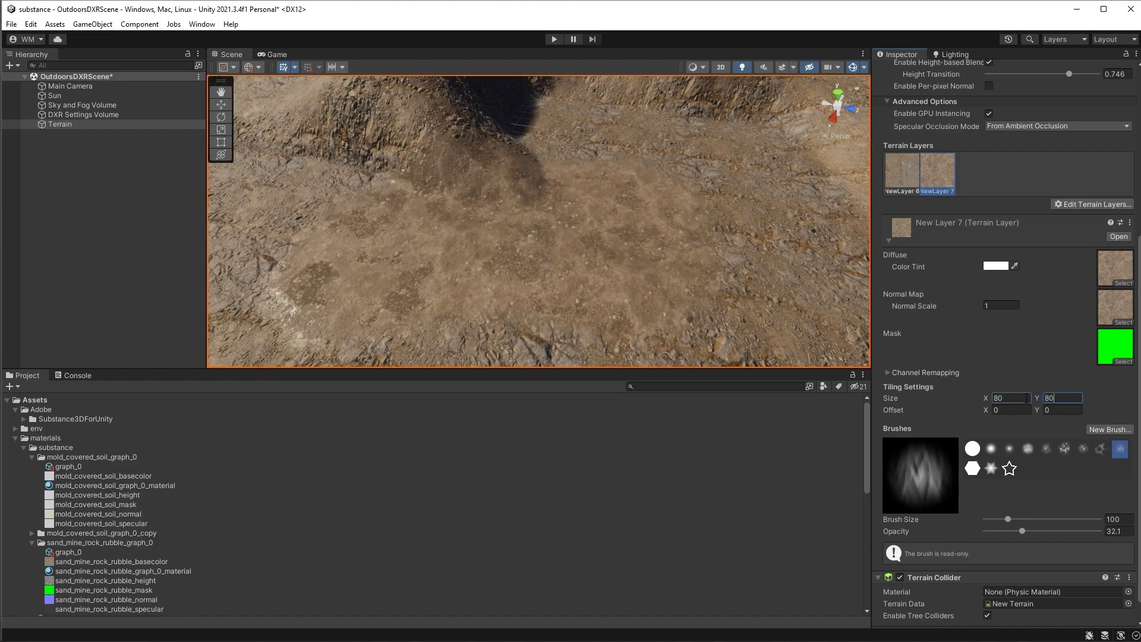
alt+drag(542, 226, 688, 261)
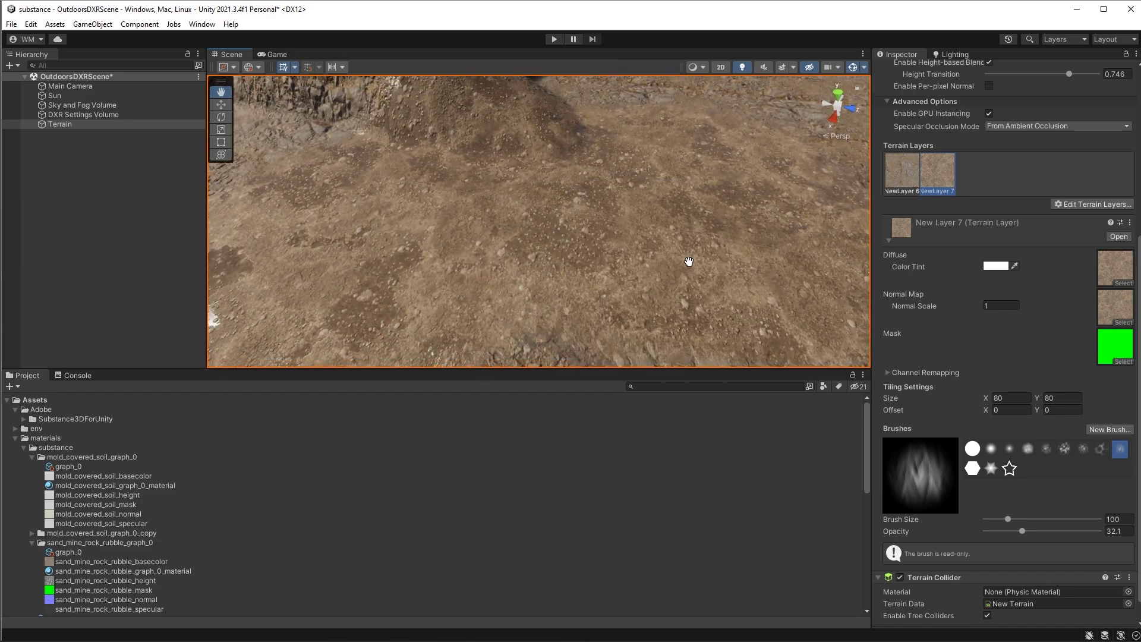
scroll(622, 255, down, 3)
scroll(622, 244, up, 3)
scroll(619, 247, down, 3)
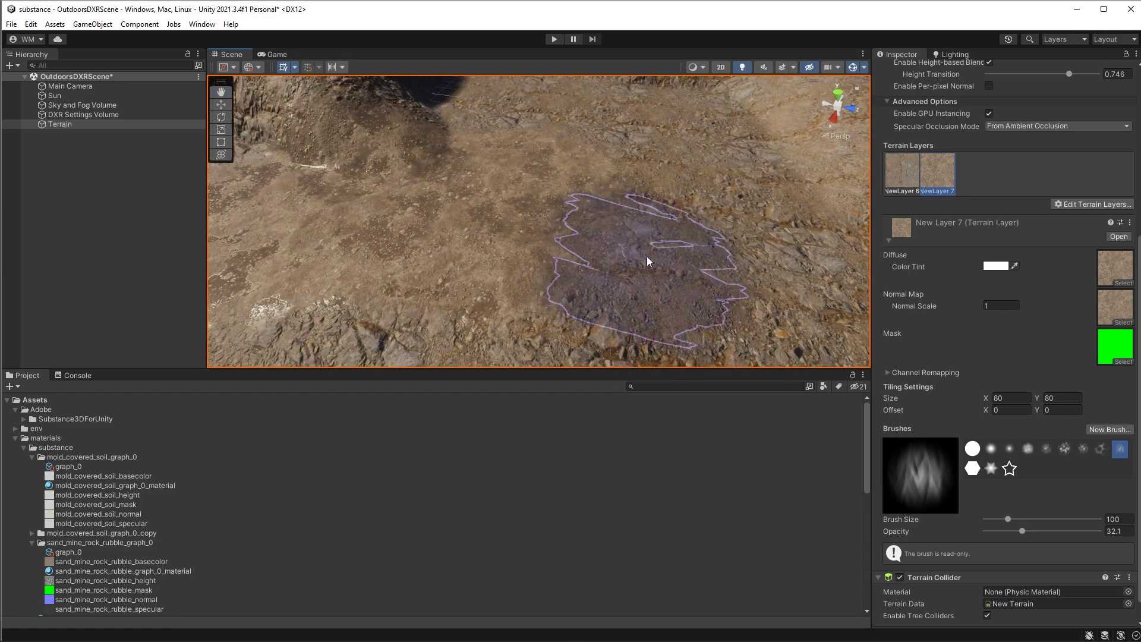
alt+right_drag(570, 219, 625, 223)
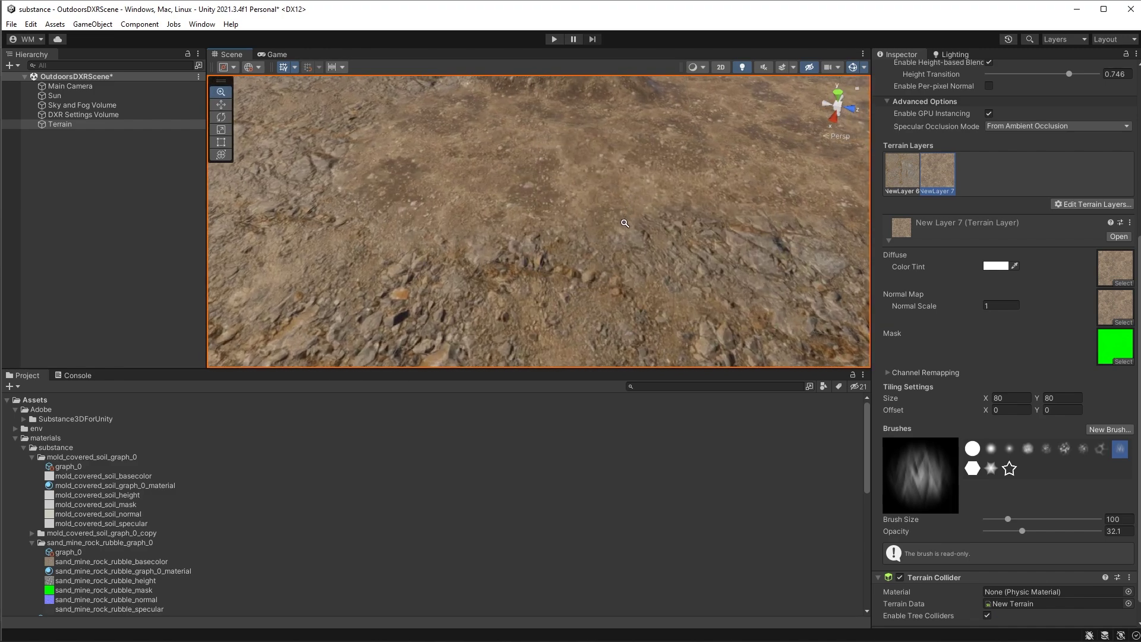
scroll(669, 247, down, 5)
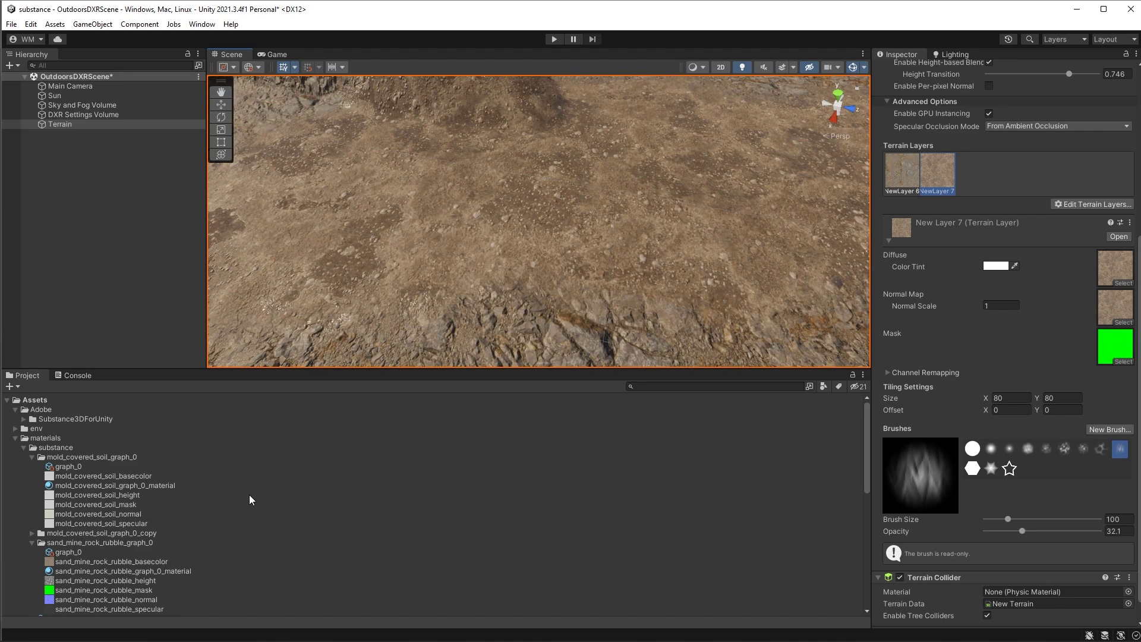
scroll(250, 499, down, 3)
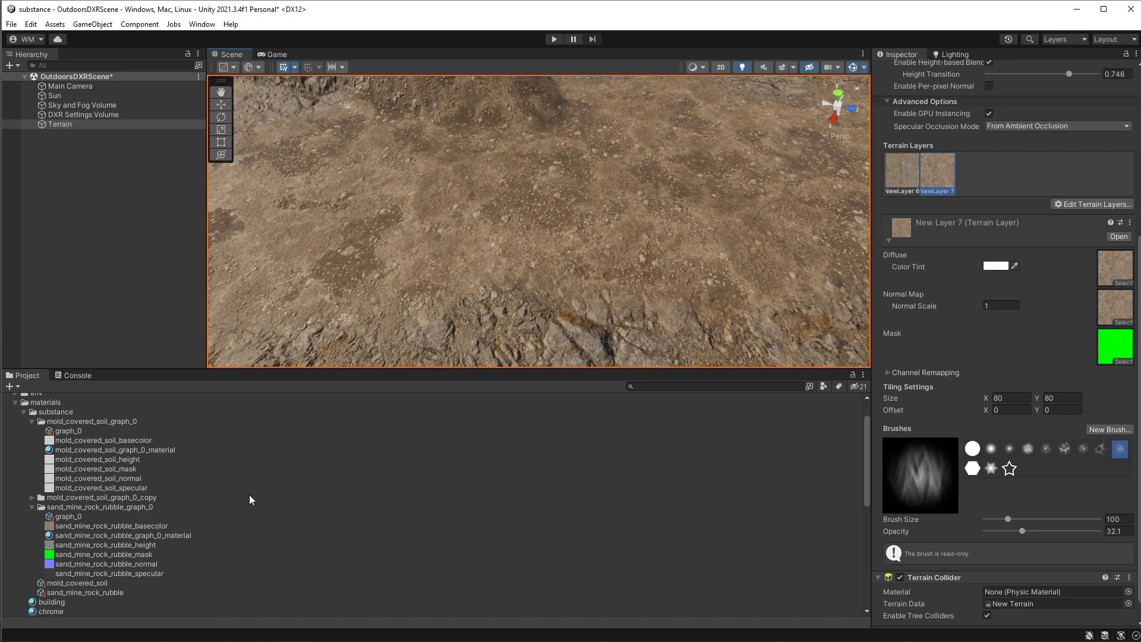
Select the mold soil graph_0 and drag its Water Level down to 0.
click(77, 431)
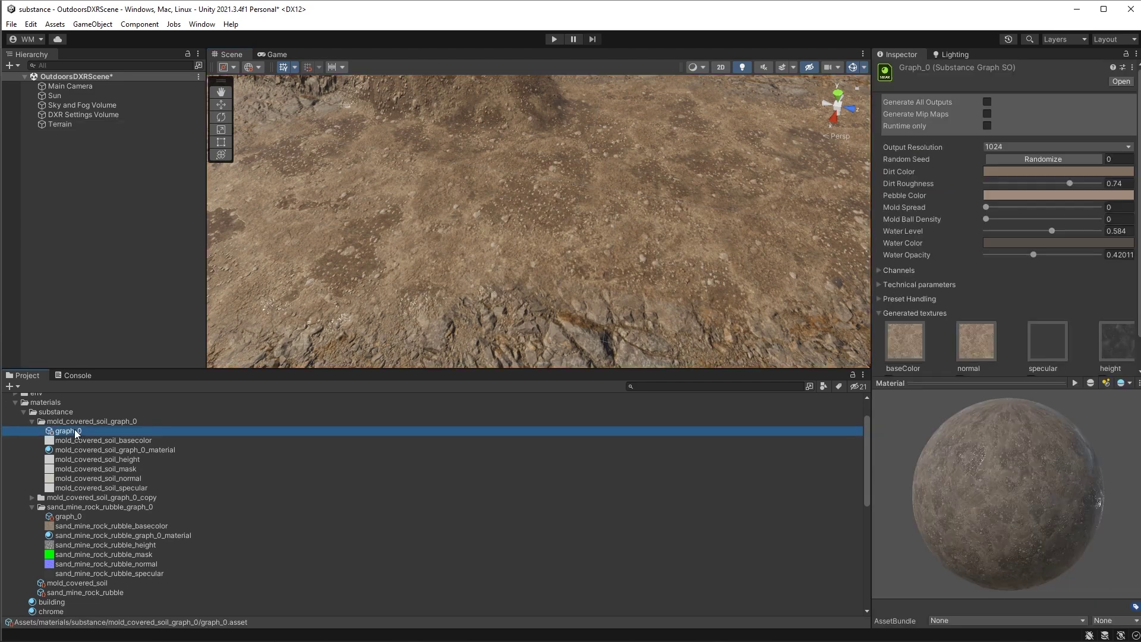
click(1047, 230)
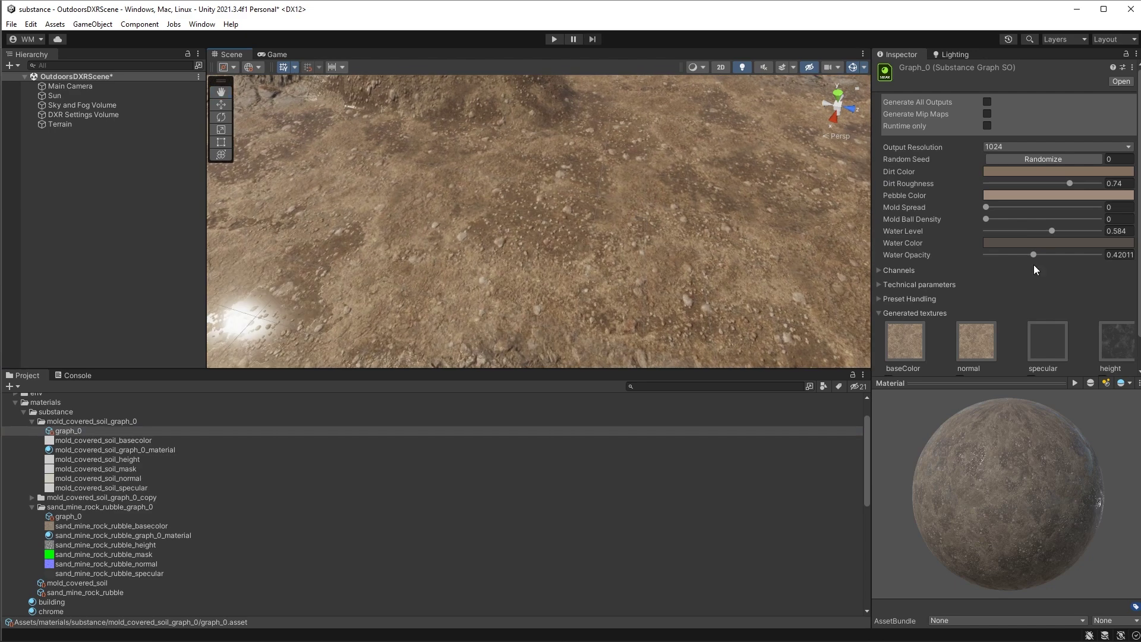
drag(1048, 230, 980, 231)
right_drag(719, 261, 714, 240)
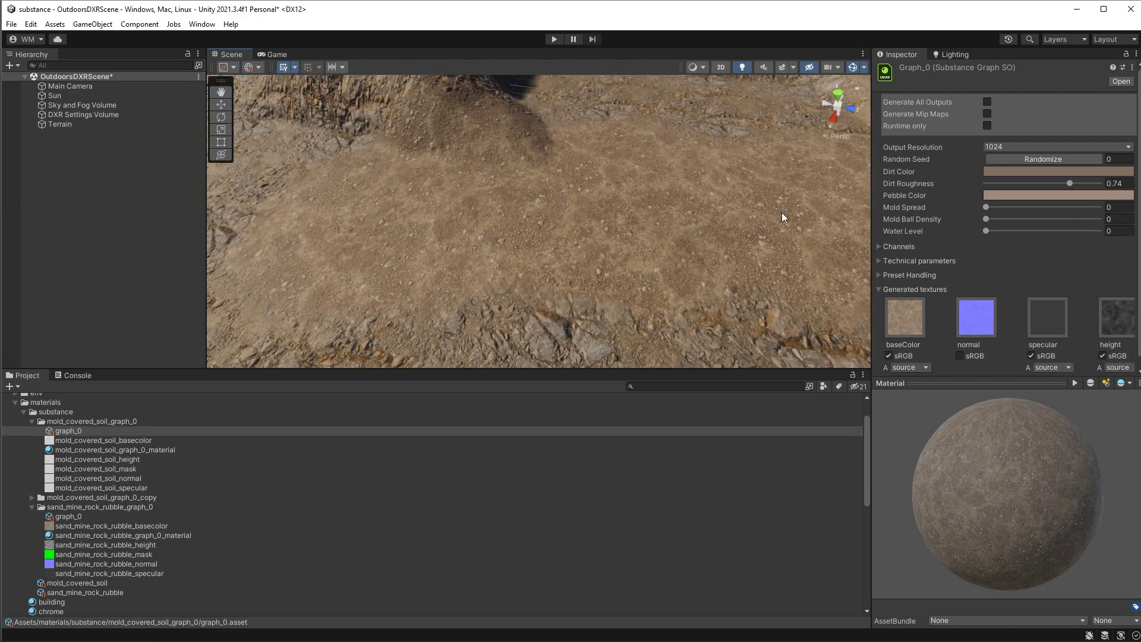
Change the Dirt Color to a darker, greyer shade.
click(995, 172)
drag(1048, 260, 1057, 267)
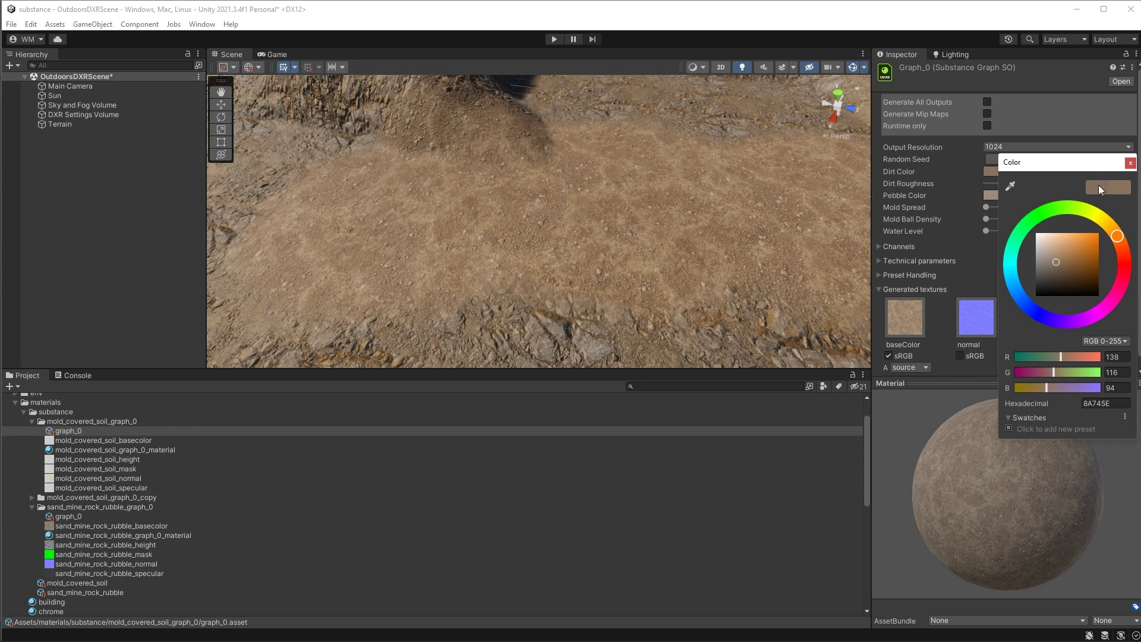
click(1130, 163)
Raise the Water Level to 0.863 so puddles appear on the terrain.
drag(985, 231, 1060, 238)
mouse_move(599, 223)
mouse_down()
mouse_move(618, 234)
mouse_move(609, 240)
mouse_up()
right_drag(610, 239, 630, 244)
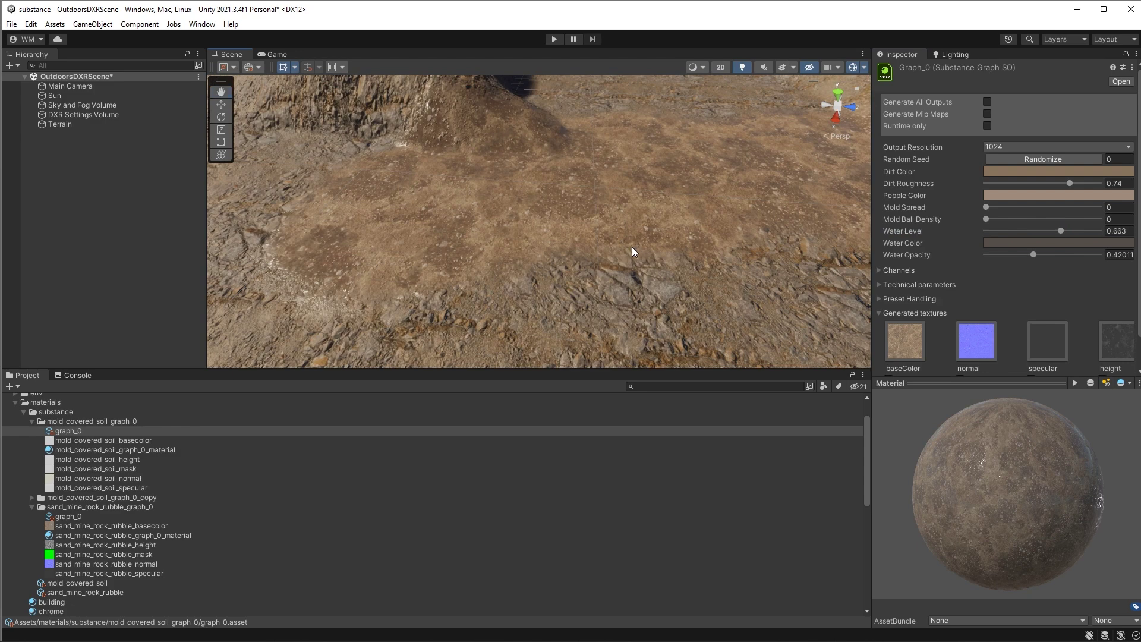
click(88, 544)
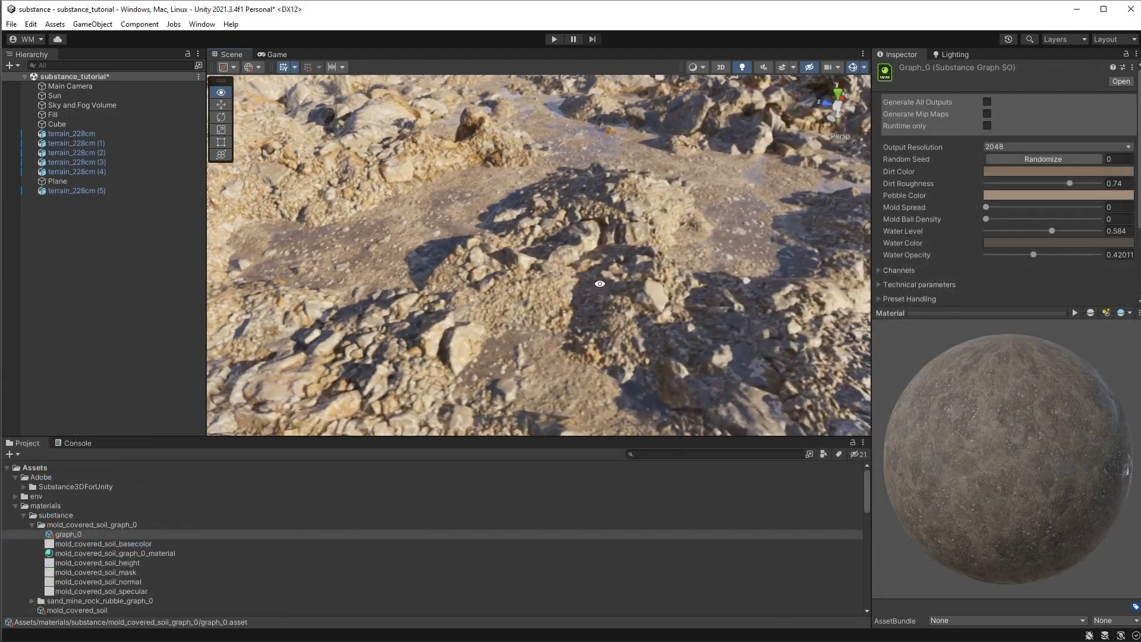
Fly across the rocky terrain while dropping Water Level to 0.211, then settling at 0.584.
right_drag(483, 268, 823, 298)
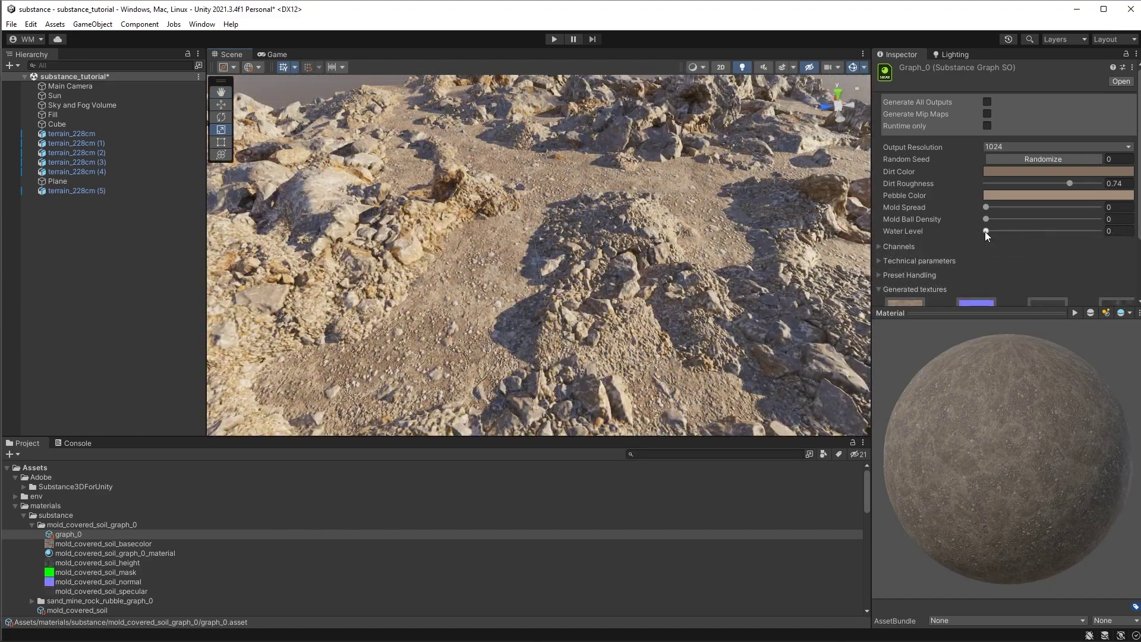
drag(985, 231, 1050, 251)
right_drag(523, 243, 694, 297)
scroll(703, 283, up, 3)
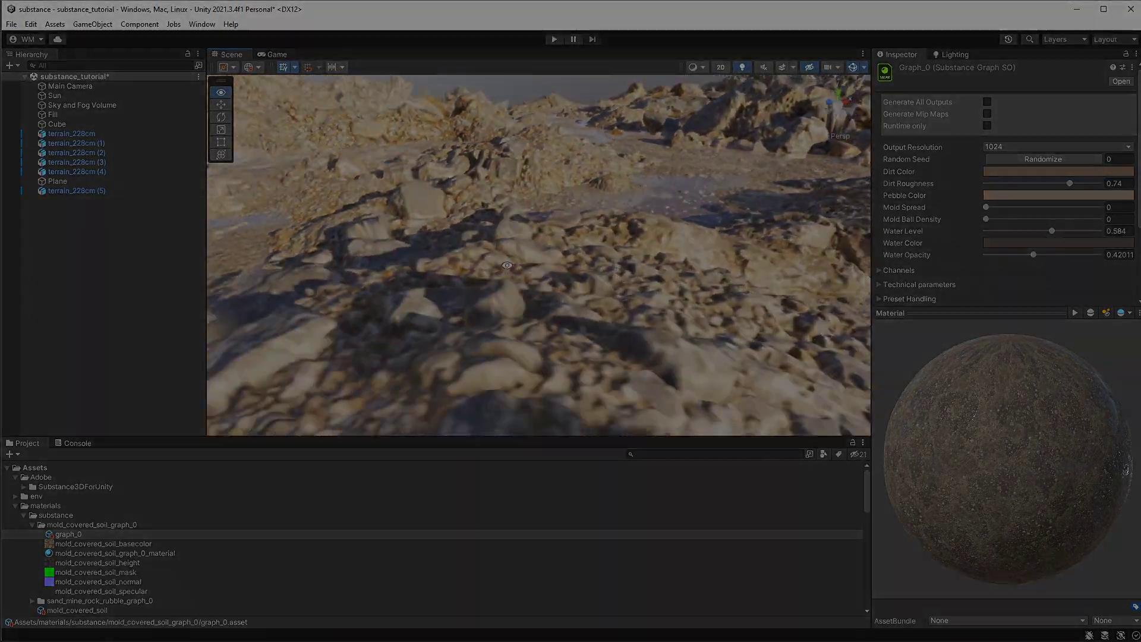